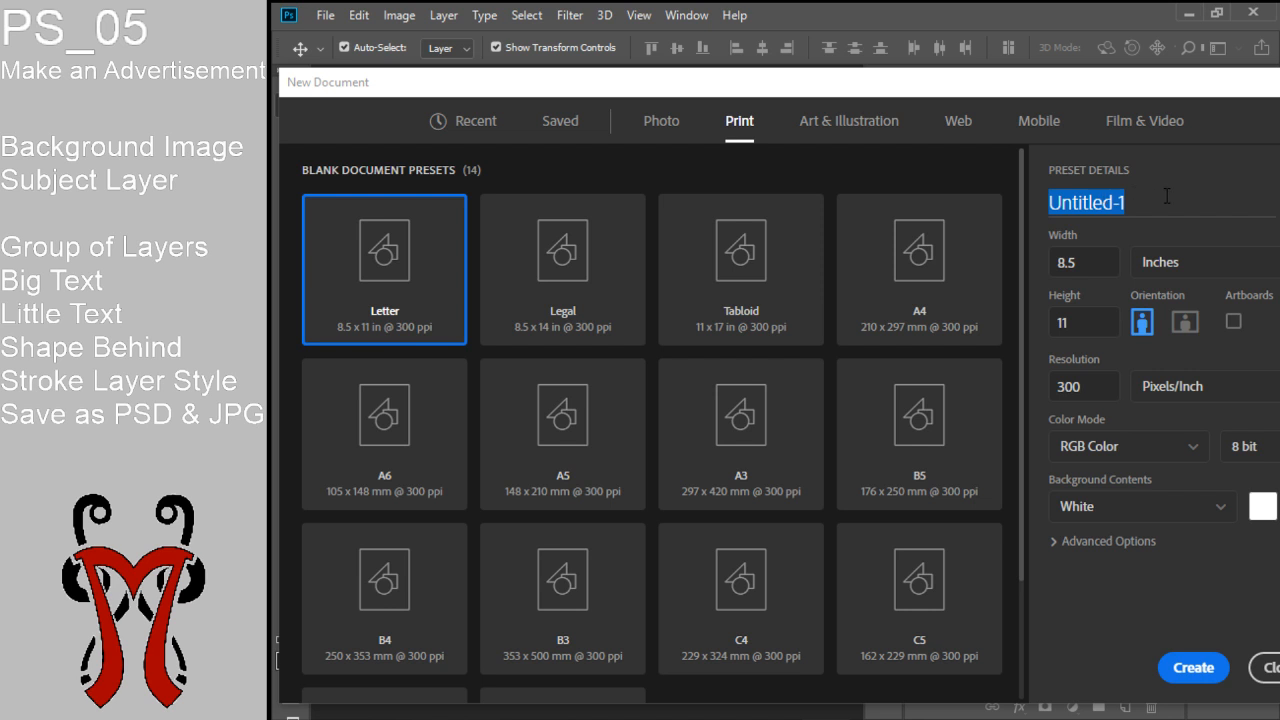
Create a new Letter-size print document named PS05
type("PS05")
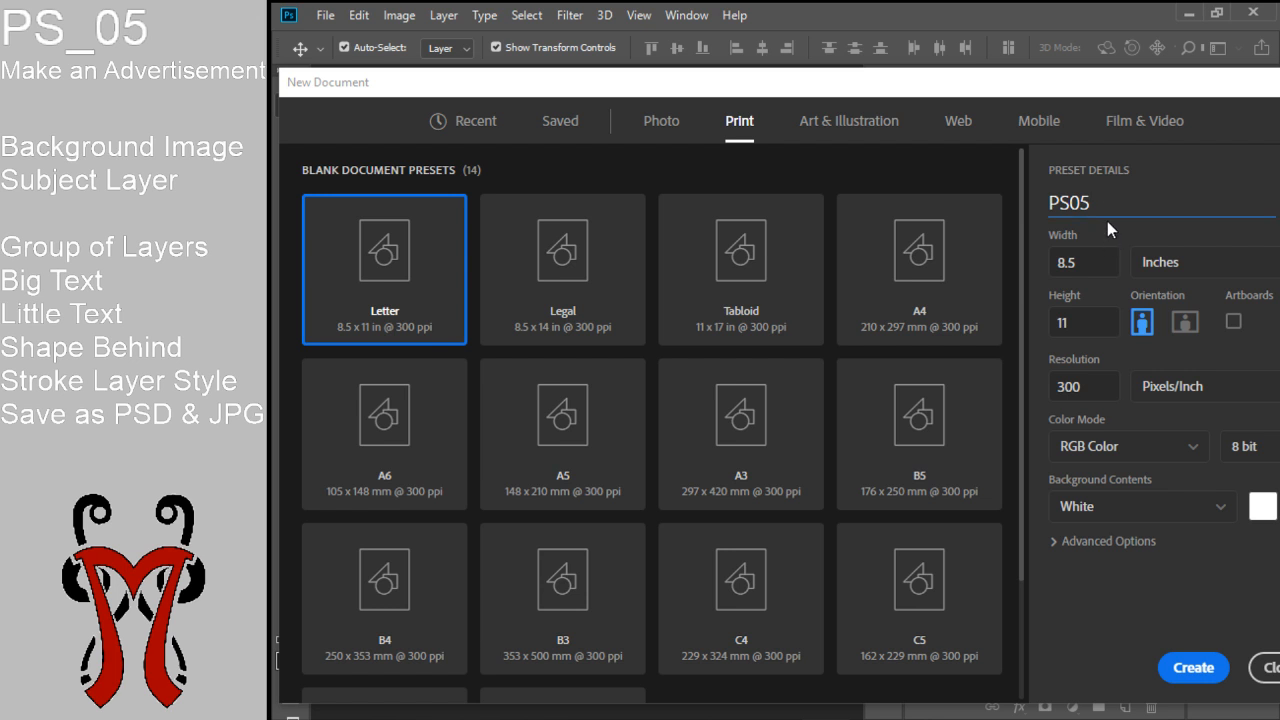
left_click(1193, 668)
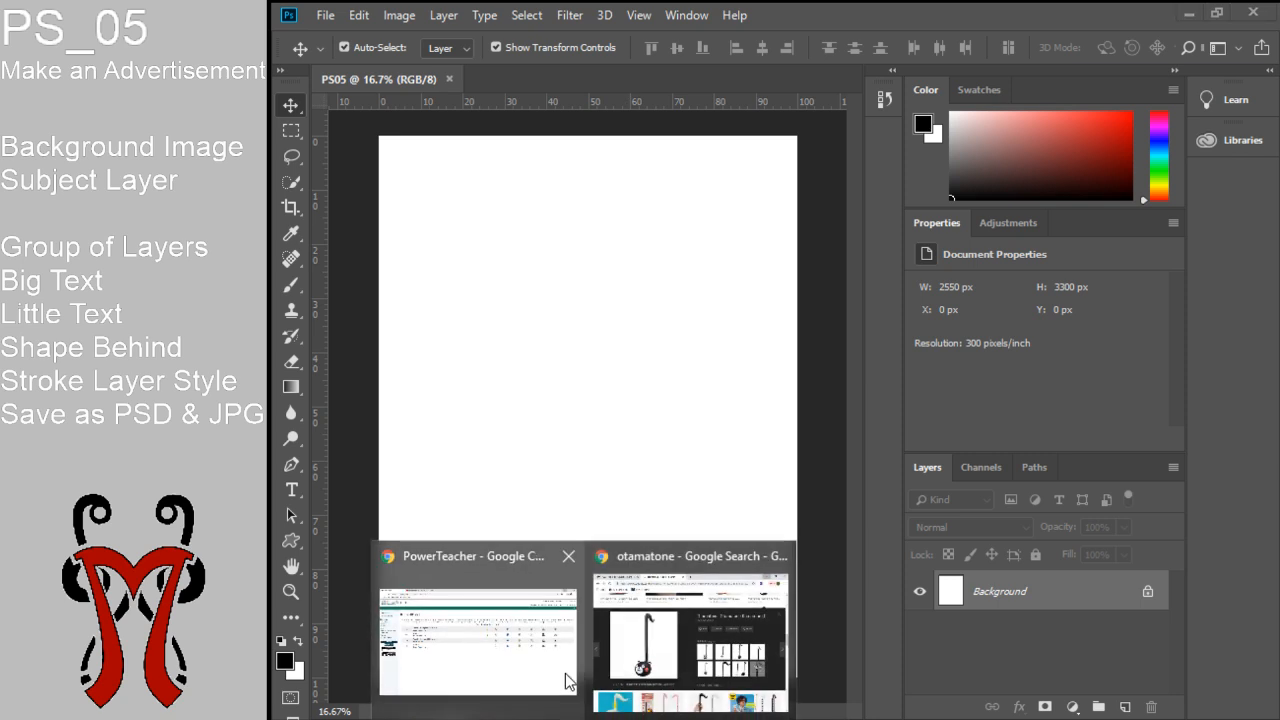
Switch to the Google Images window in Chrome and search for "musical background"
left_click(760, 648)
scroll(760, 648, "up", 10)
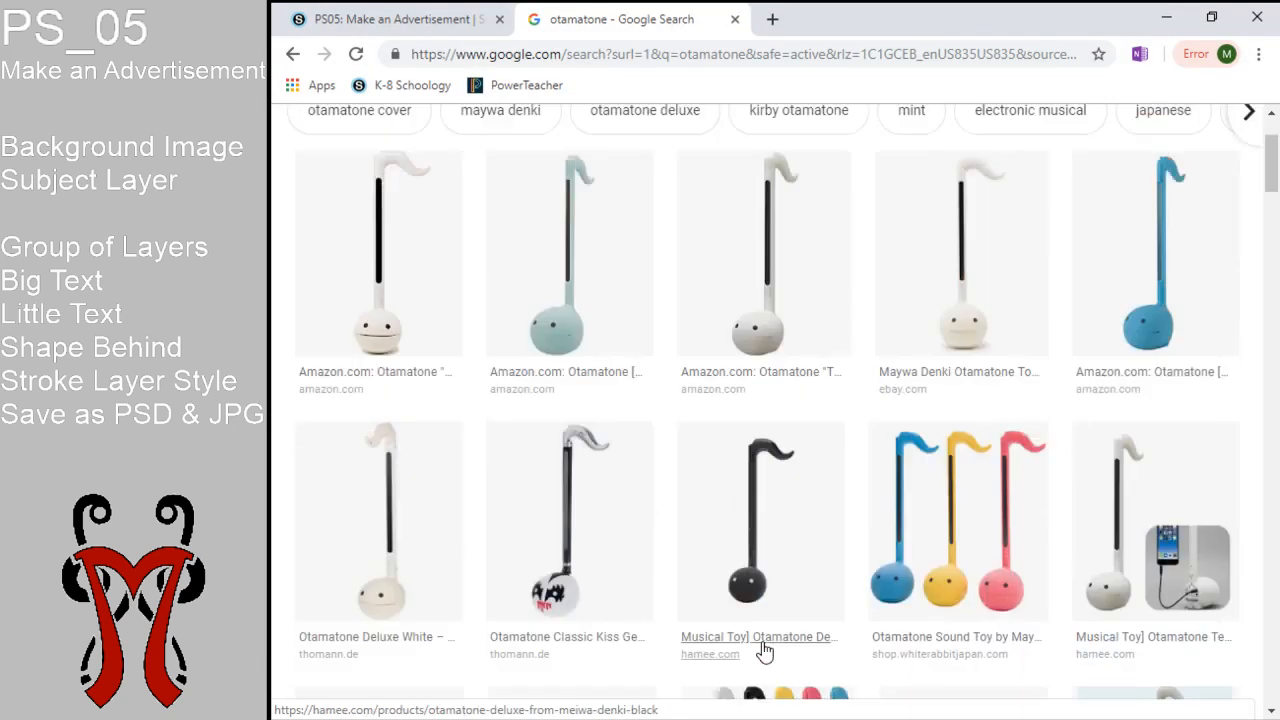
double_click(590, 147)
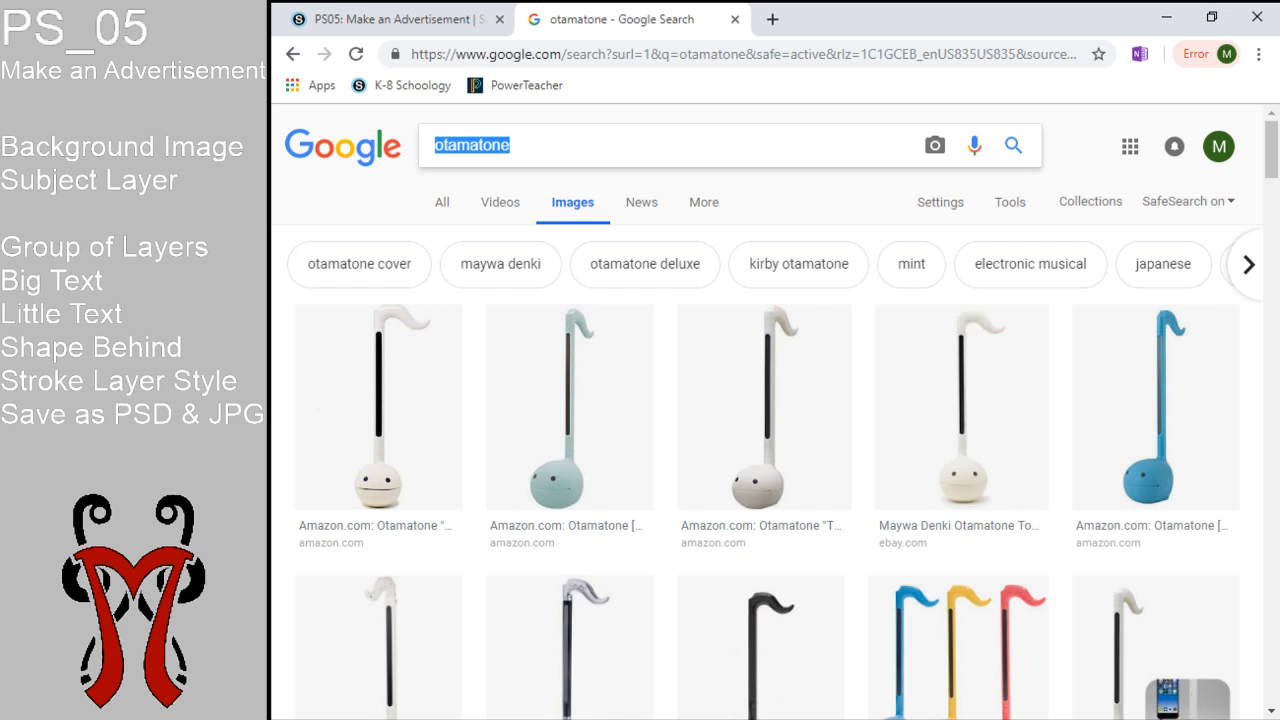
type("musi")
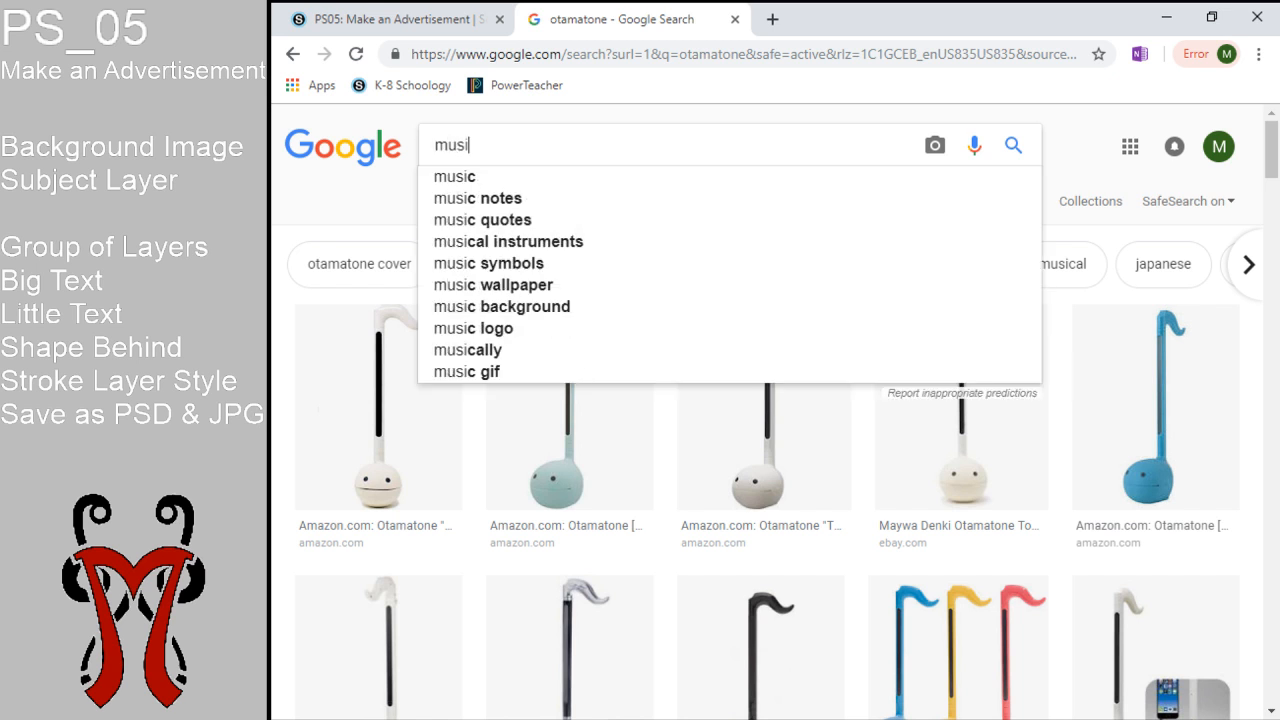
type("c")
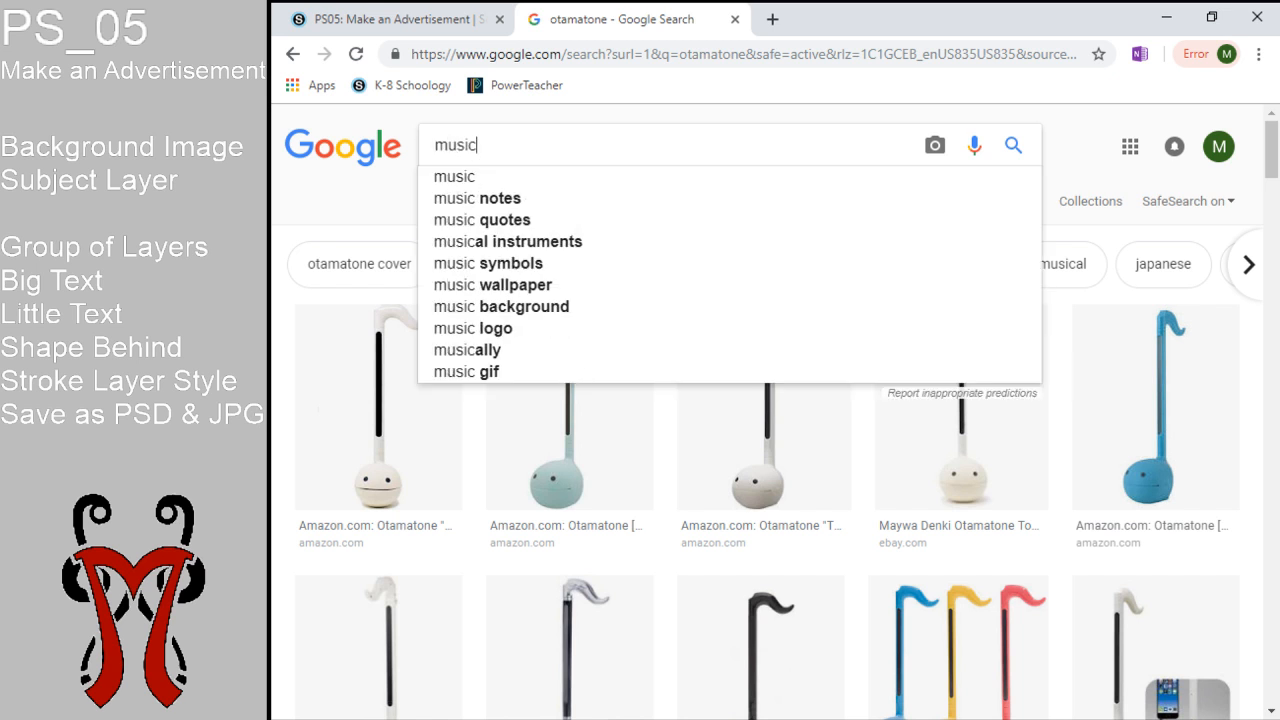
type("al b")
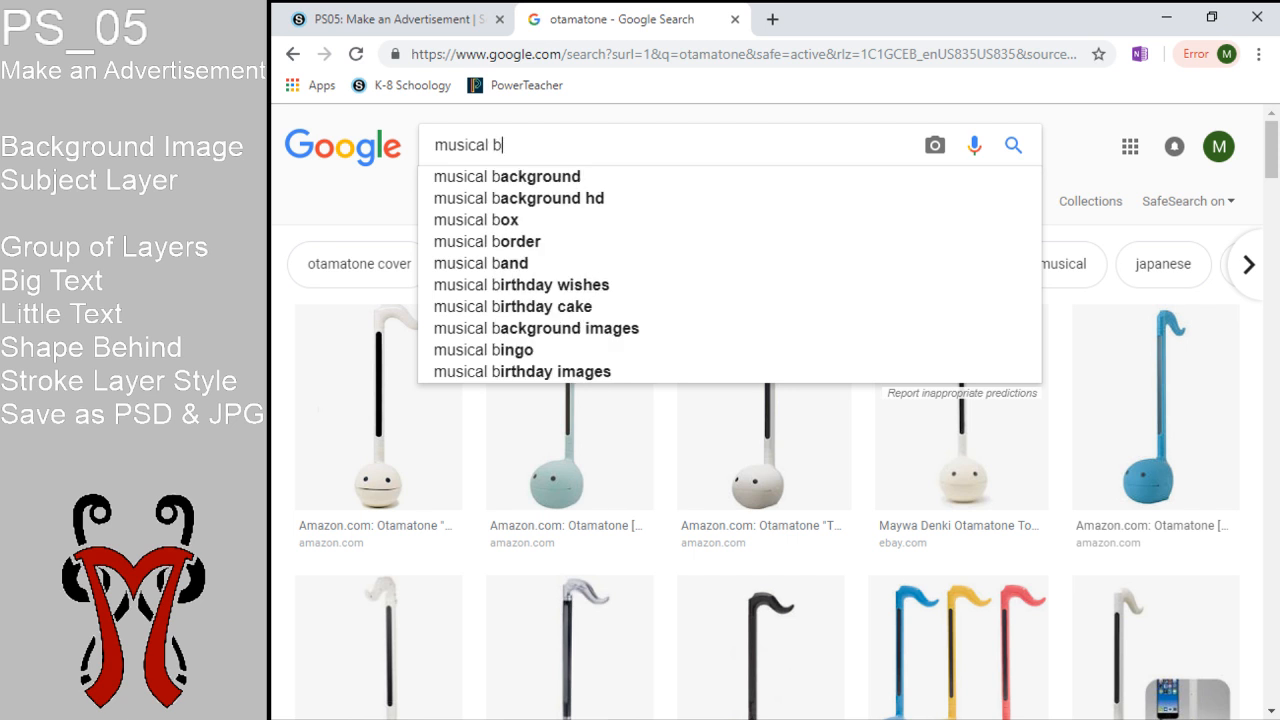
type("ack")
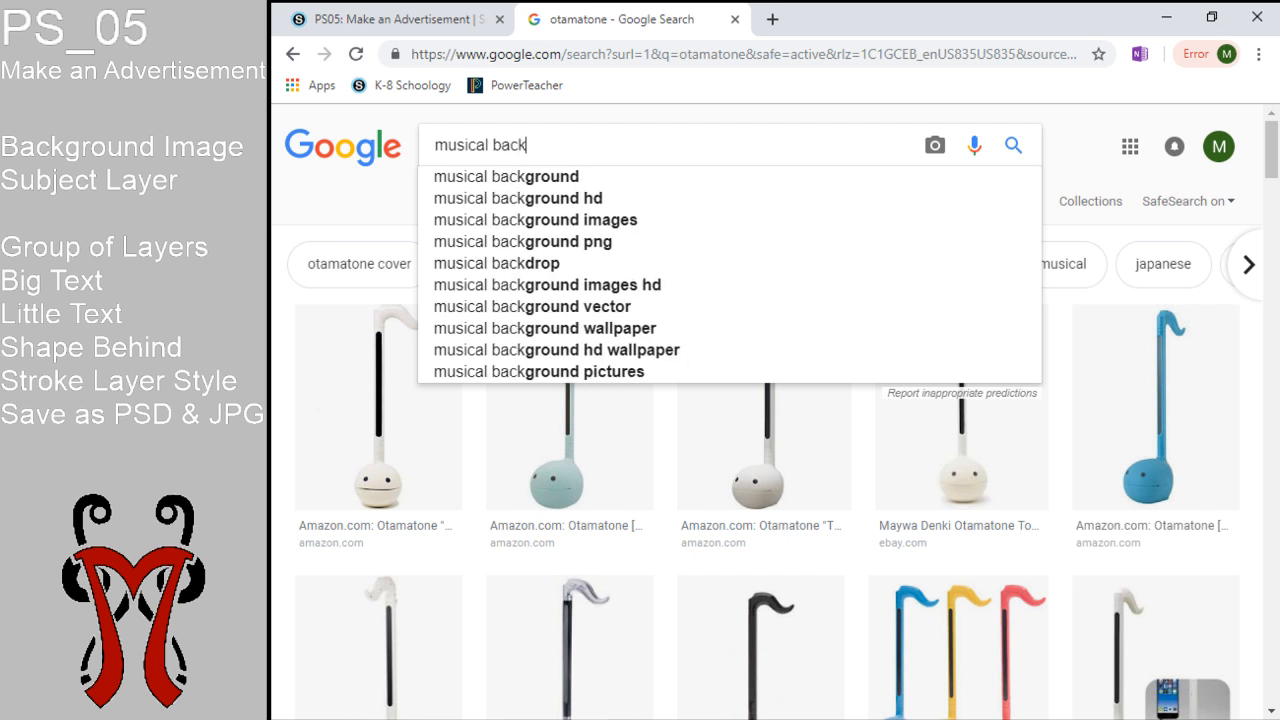
type("ground")
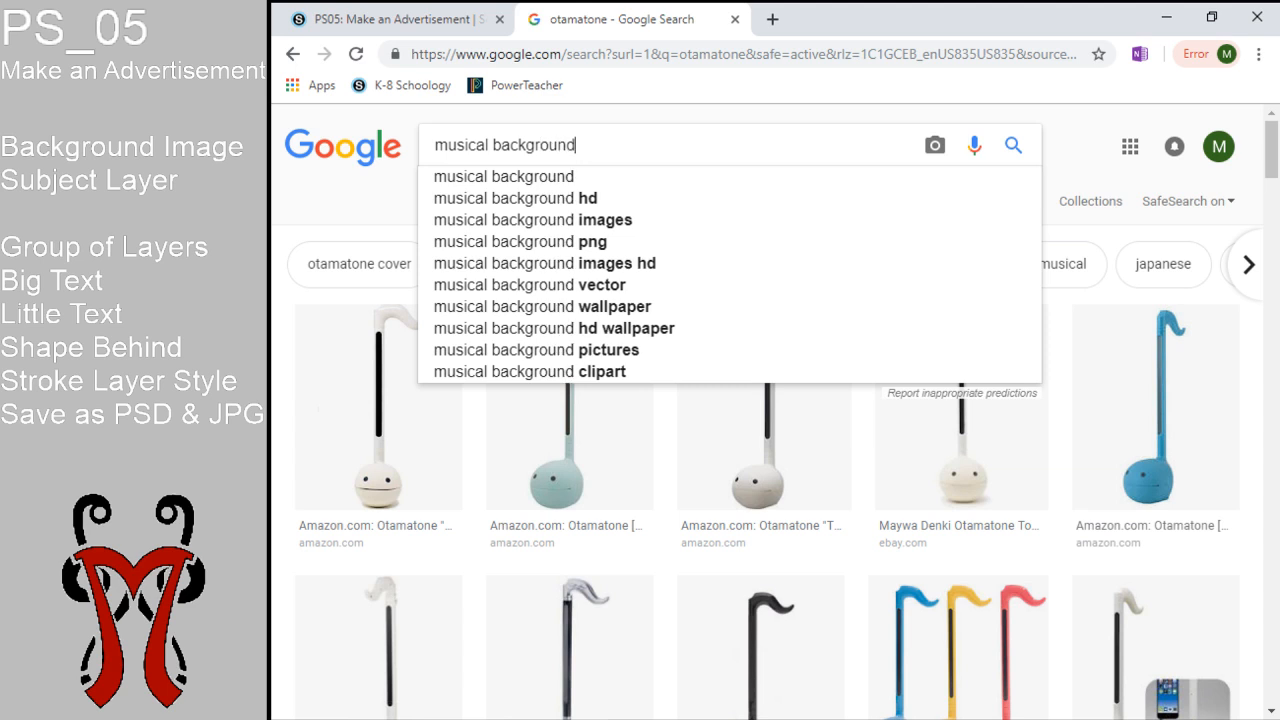
key("Return")
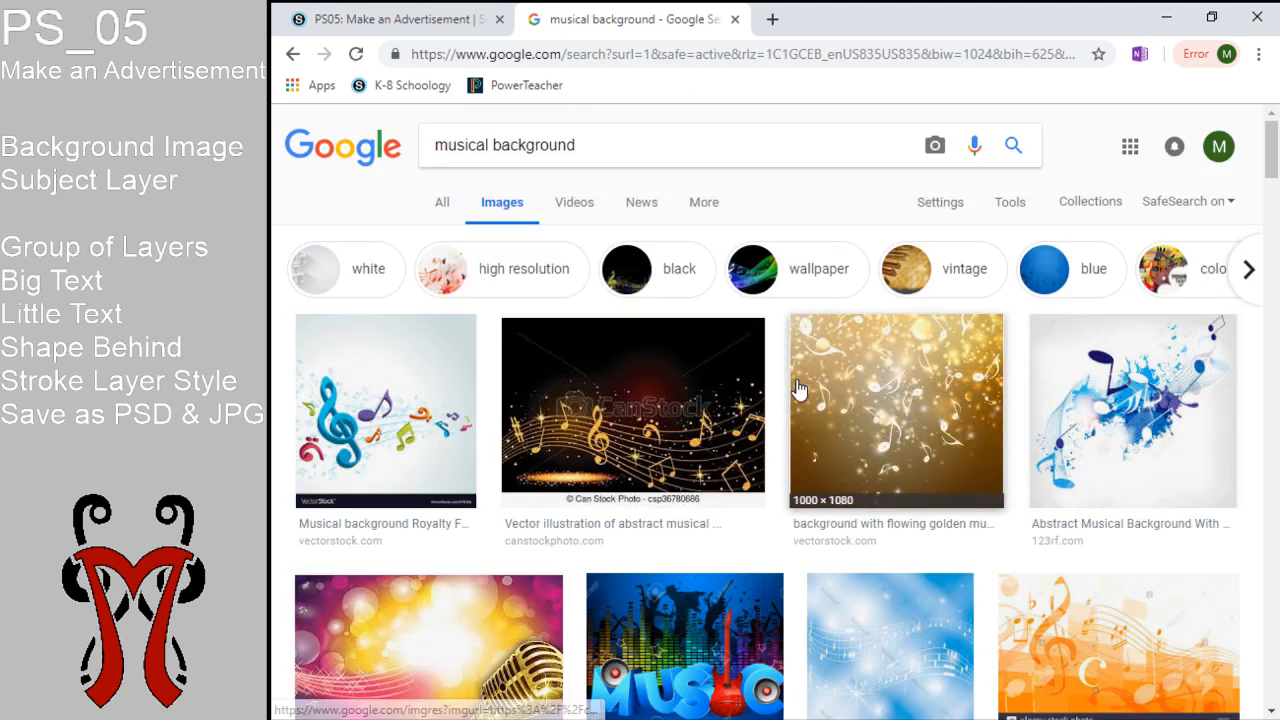
Find the 1920 × 1080 purple background with flying shiny notes in the results, open its preview and copy the image
scroll(889, 392, "down", 3)
scroll(889, 396, "down", 3)
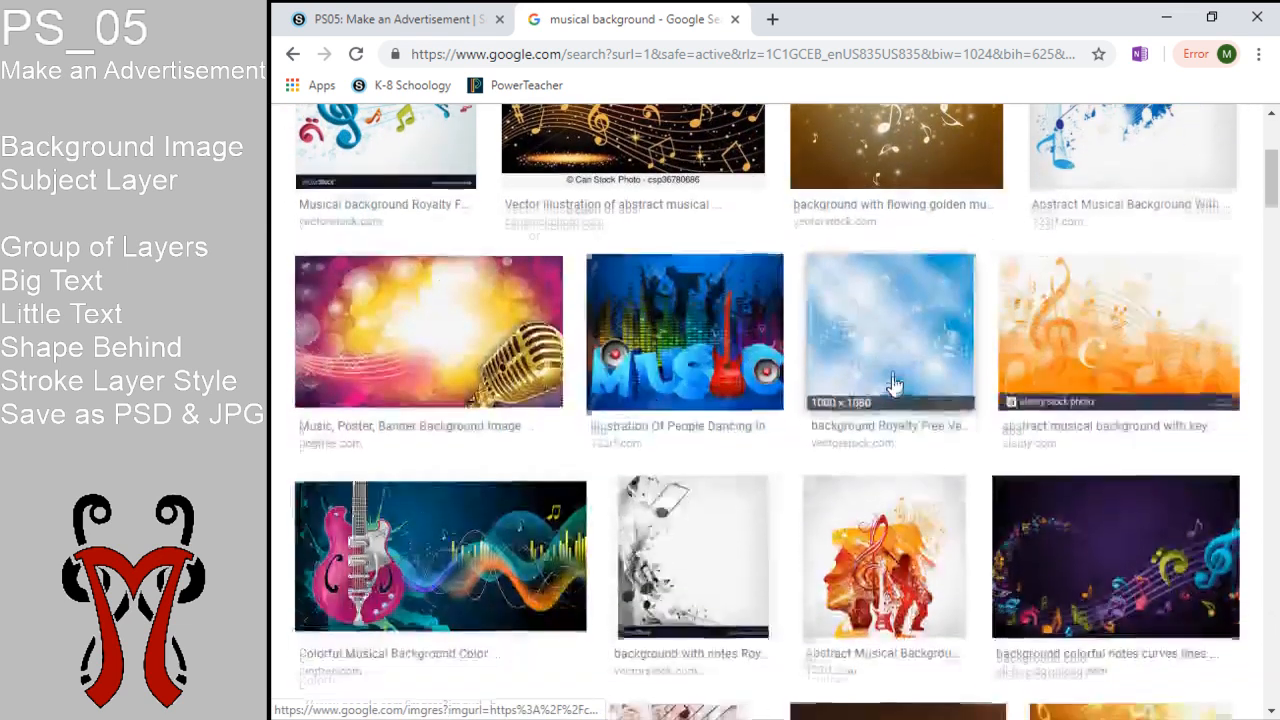
scroll(894, 385, "down", 1)
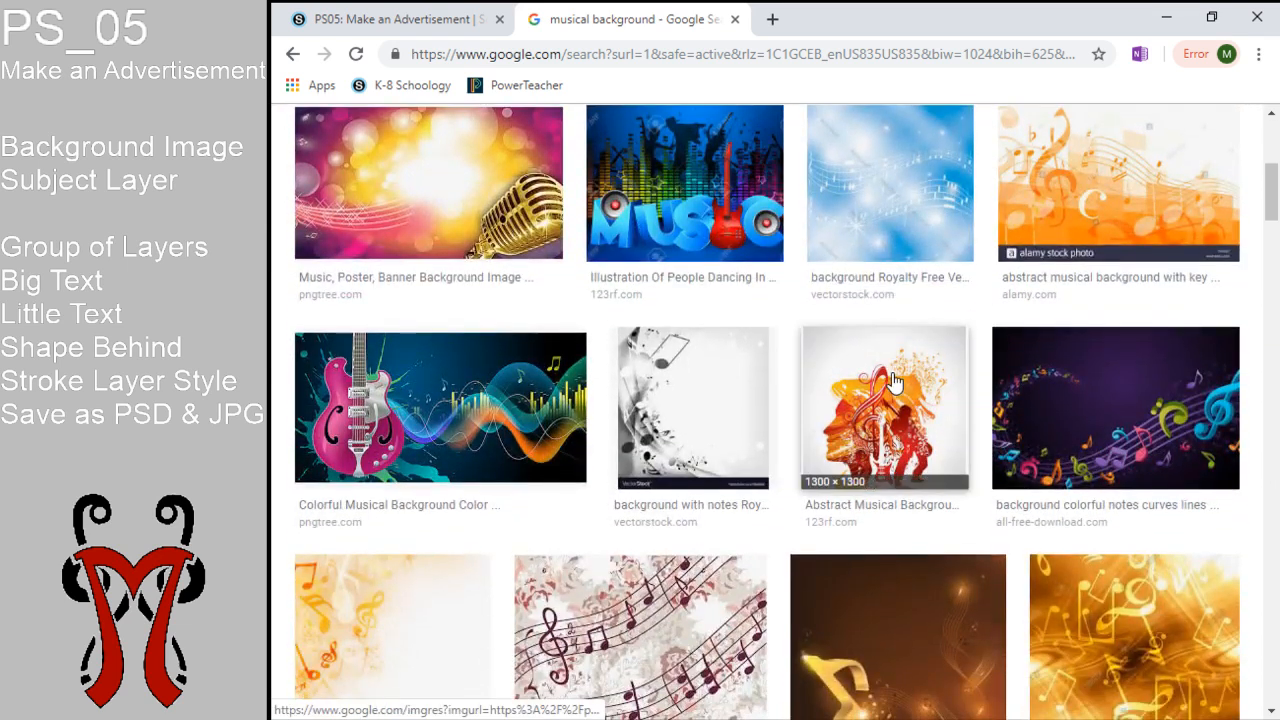
scroll(790, 315, "down", 4)
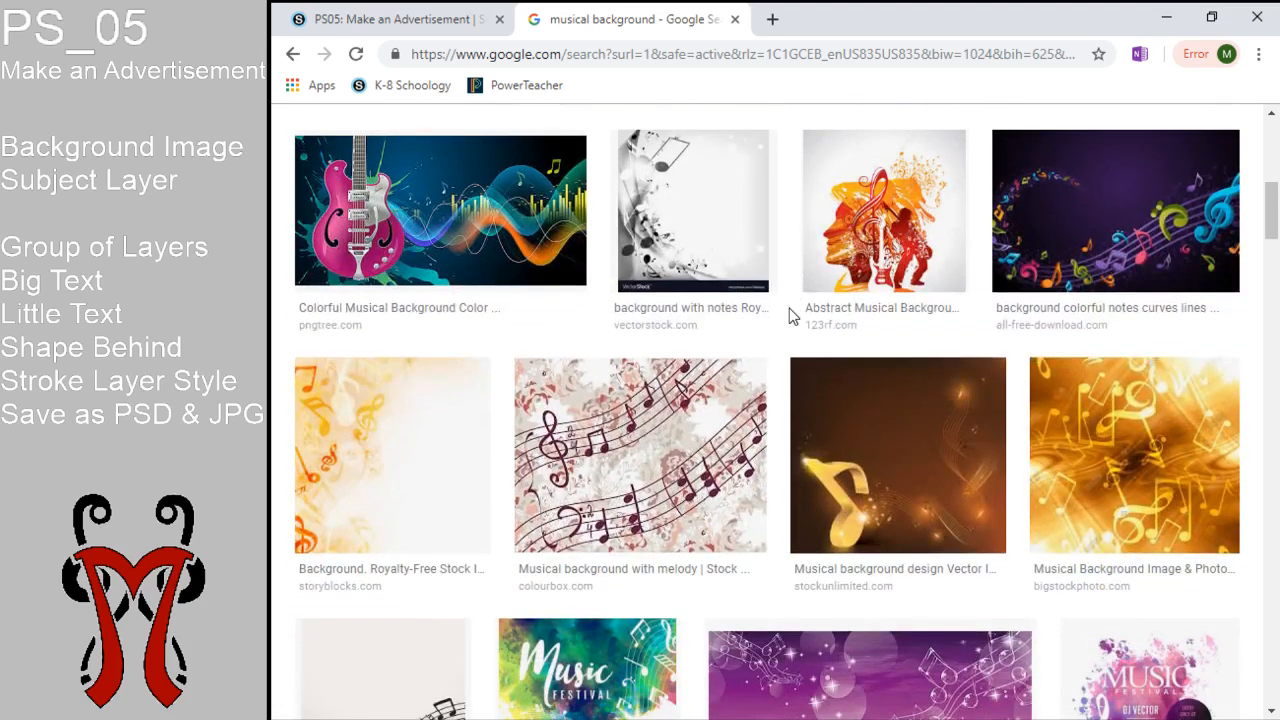
scroll(790, 315, "down", 1)
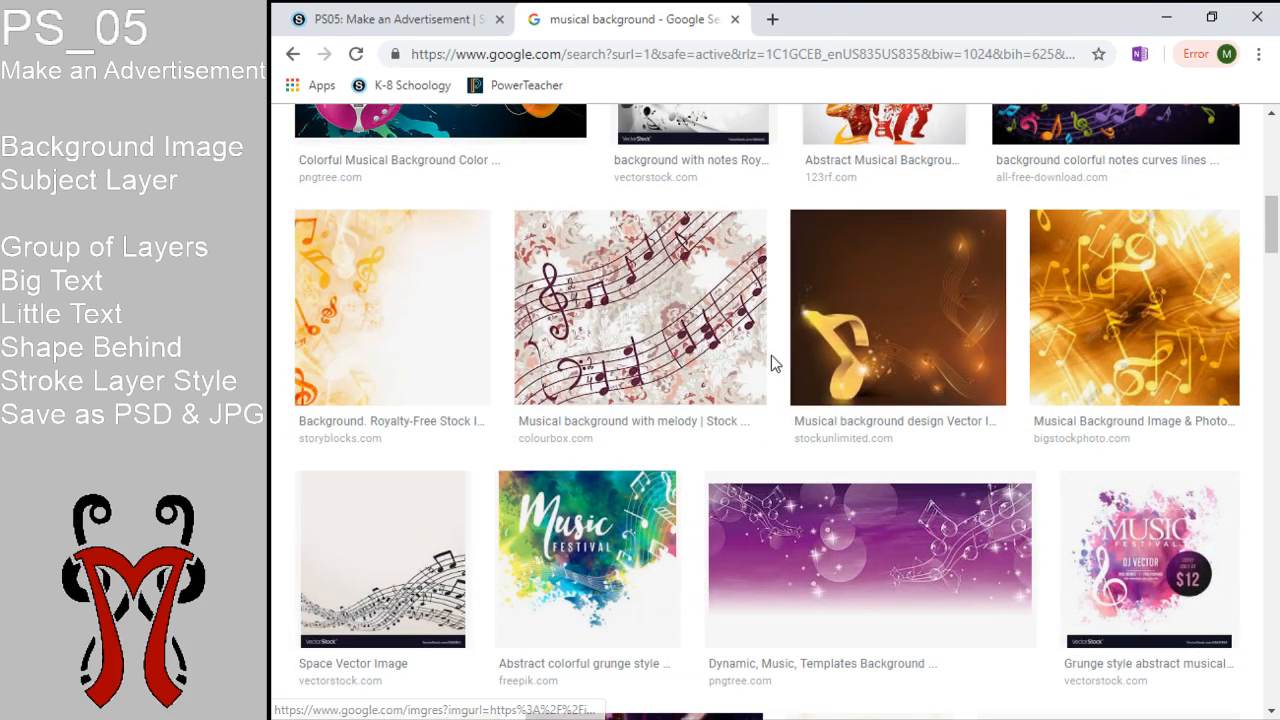
scroll(737, 363, "down", 3)
scroll(697, 364, "down", 3)
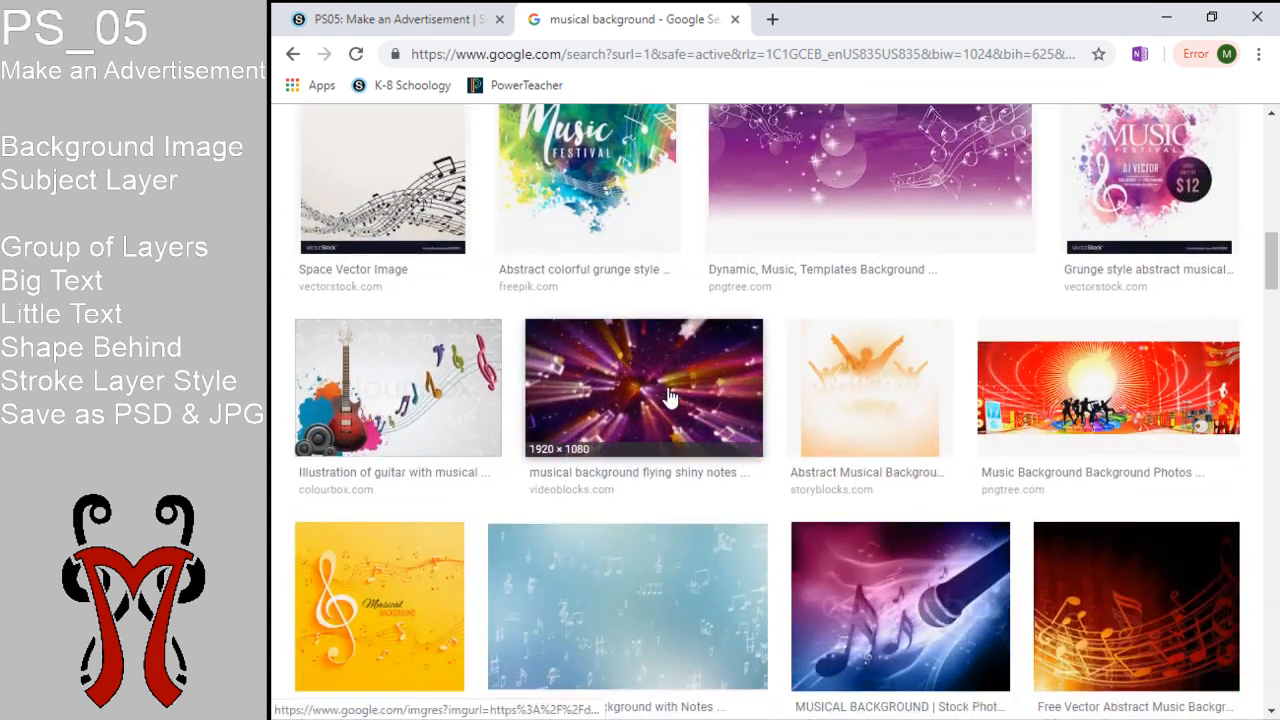
left_click(670, 397)
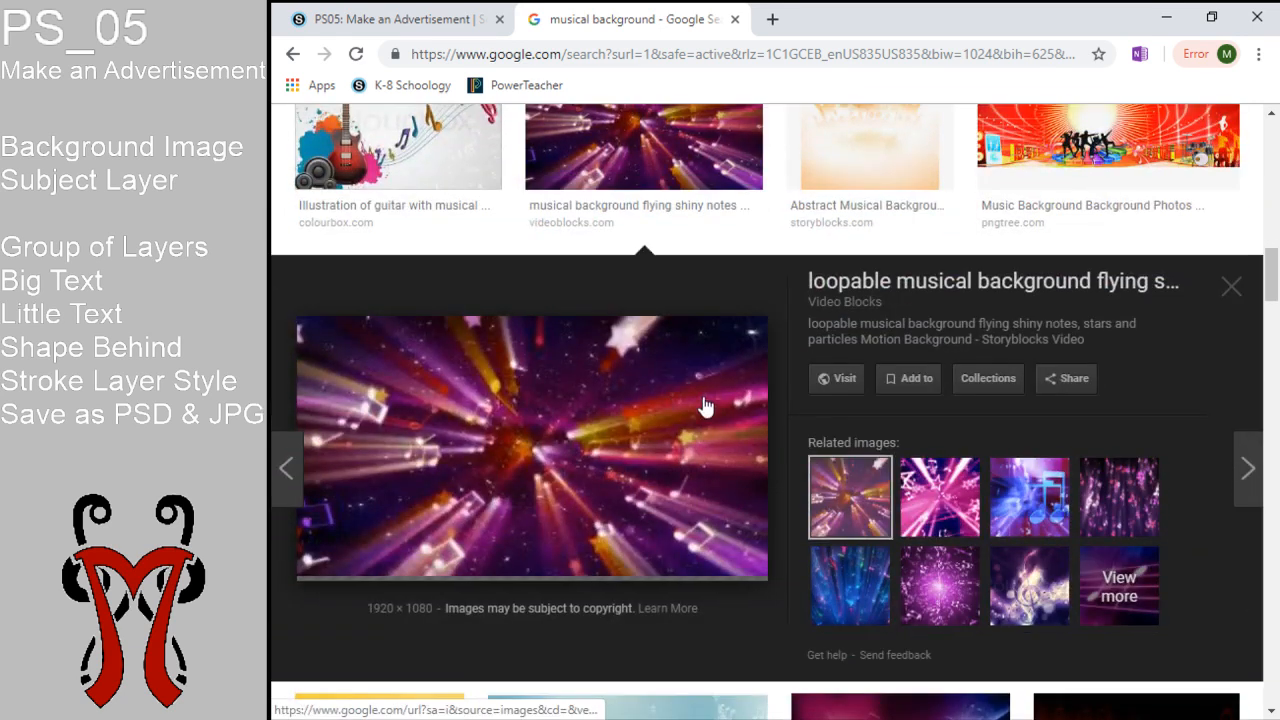
right_click(614, 398)
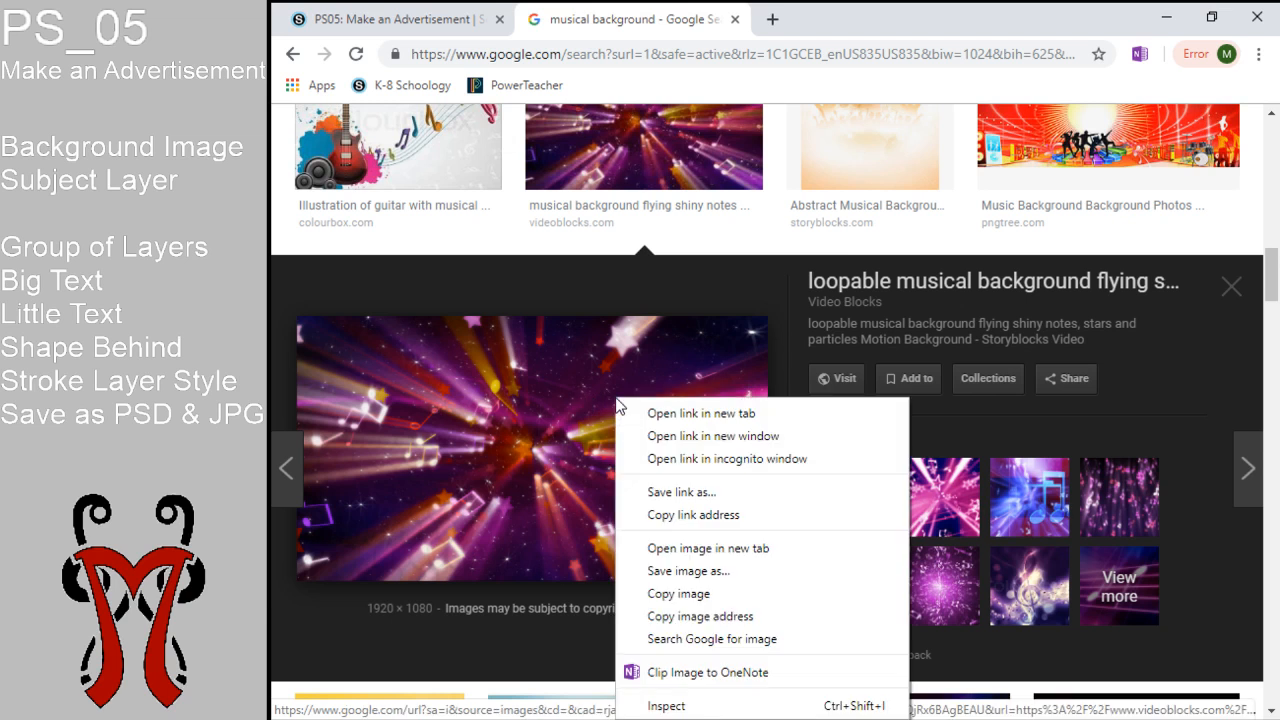
left_click(680, 594)
Switch to Photoshop, paste the copied image into the PS05 document and rename its layer "Music BG"
key("alt+Tab")
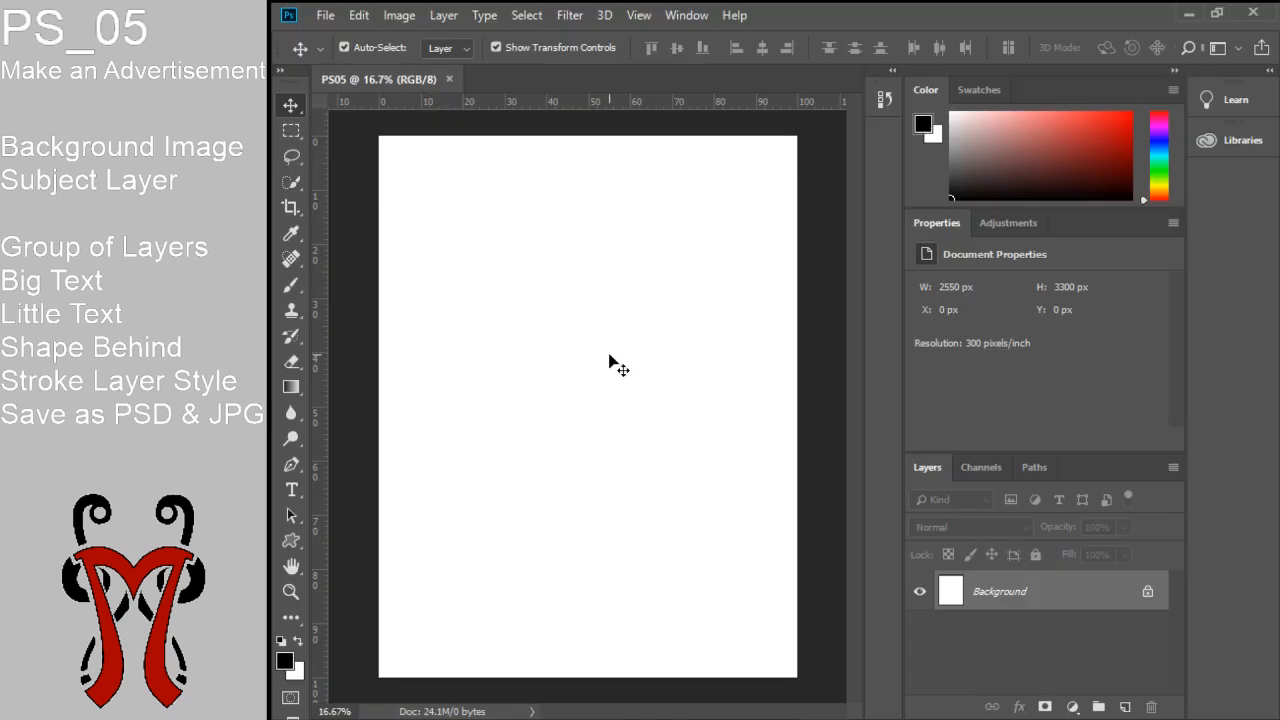
key("ctrl+v")
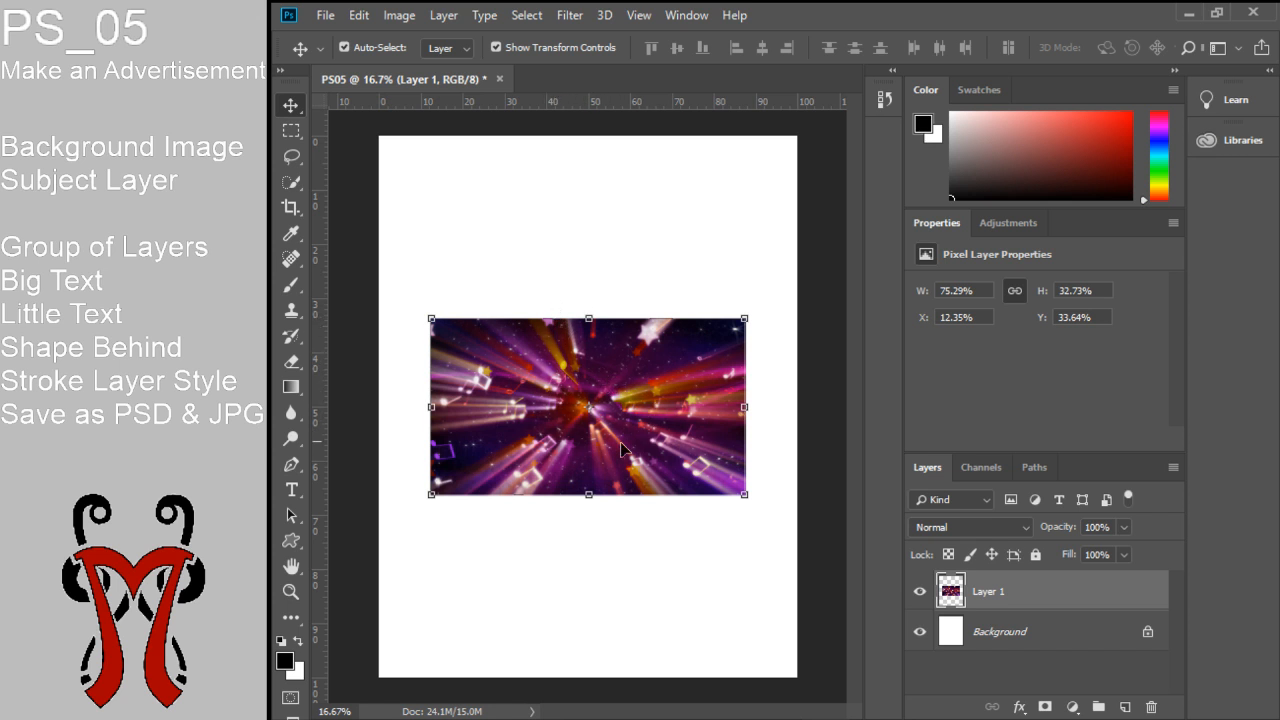
double_click(987, 592)
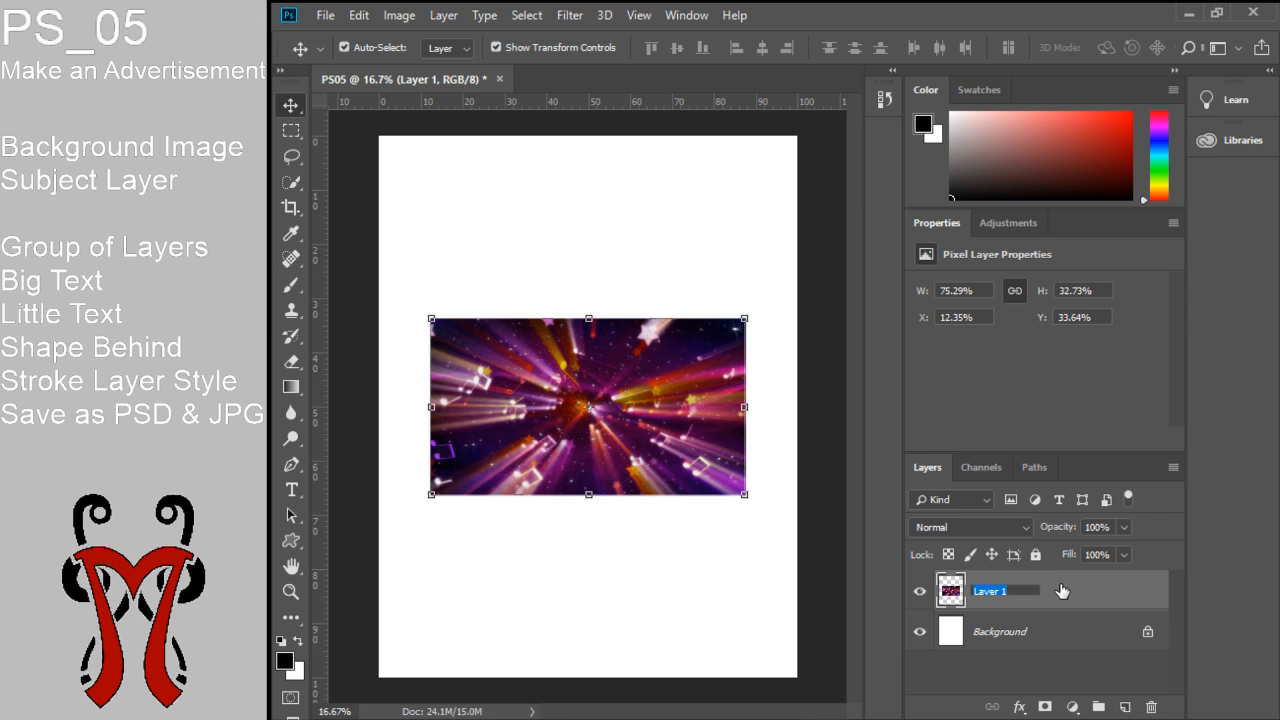
type("Music BG")
key("Return")
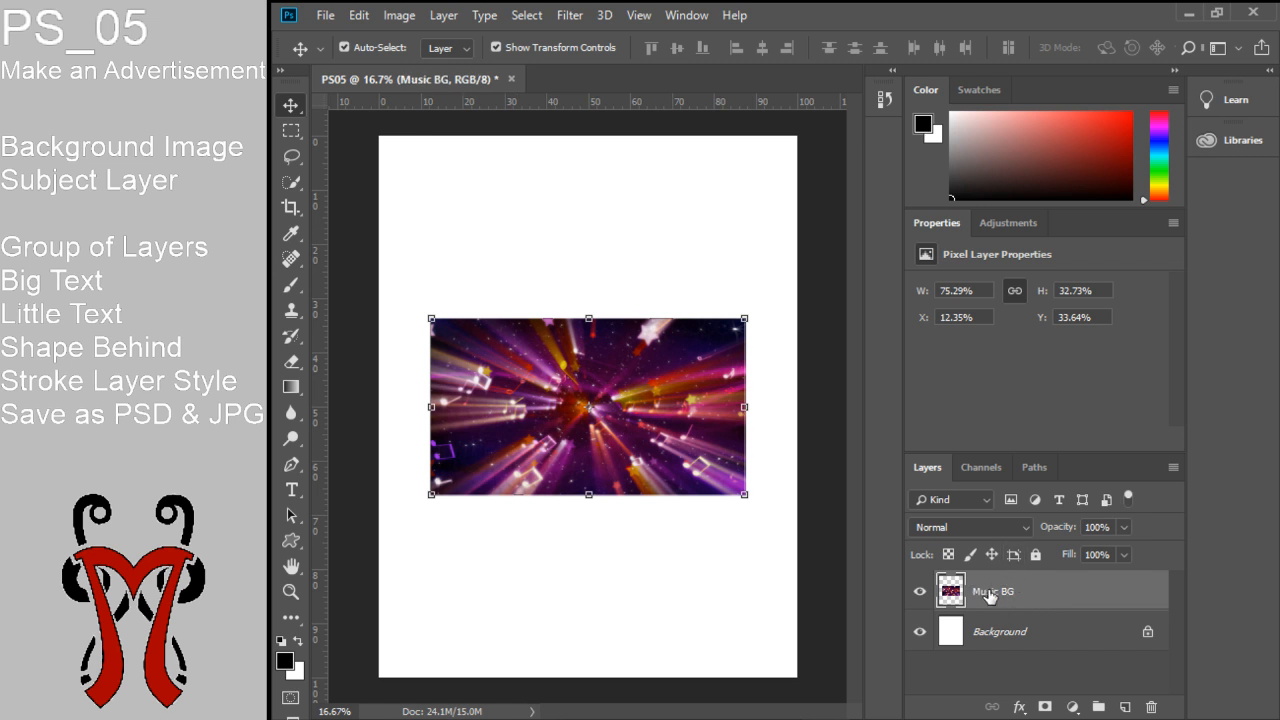
Stretch the Music BG image to fill the whole page, reaching all four corners of the canvas
left_click_drag(648, 410, 622, 369)
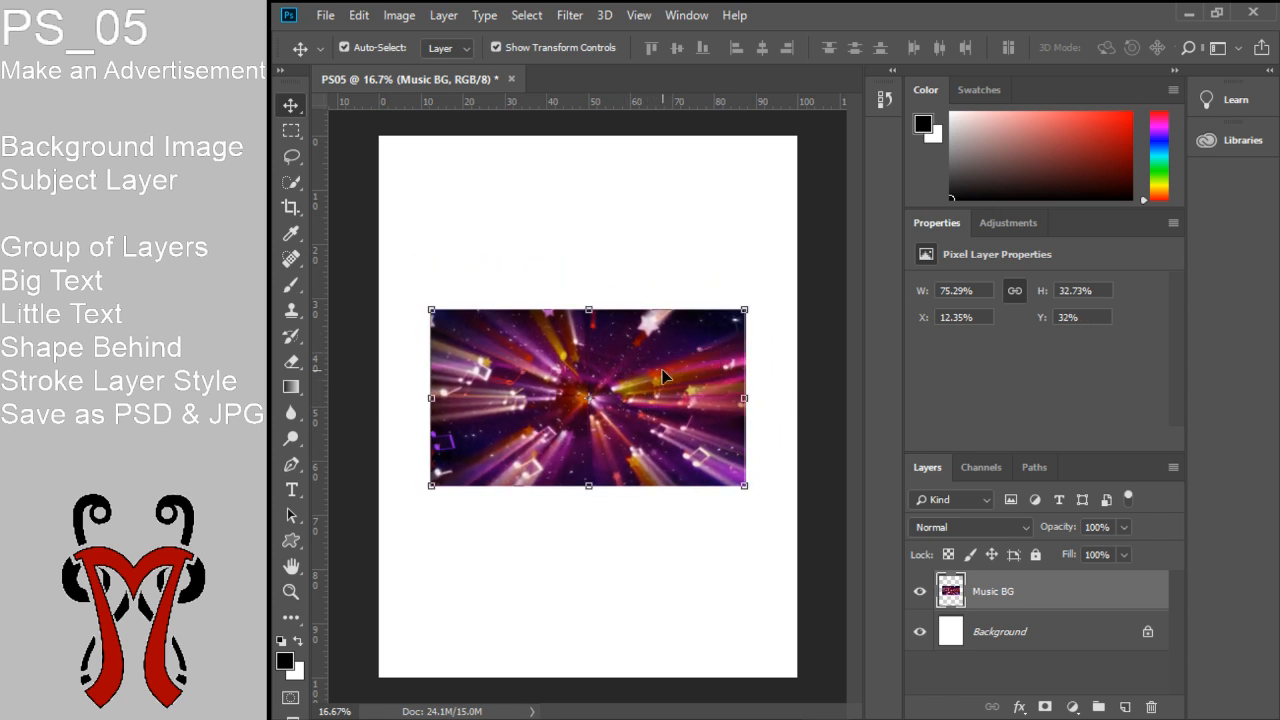
left_click_drag(431, 310, 379, 136)
left_click_drag(744, 486, 796, 676)
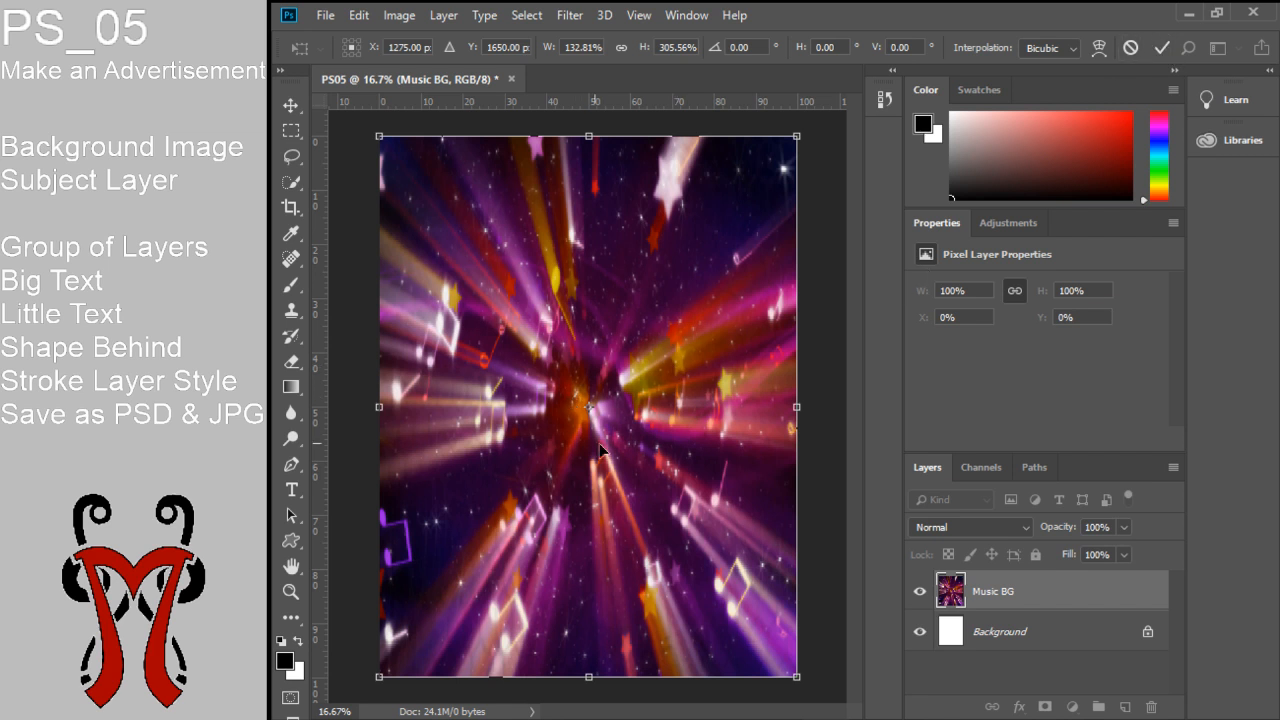
key("Return")
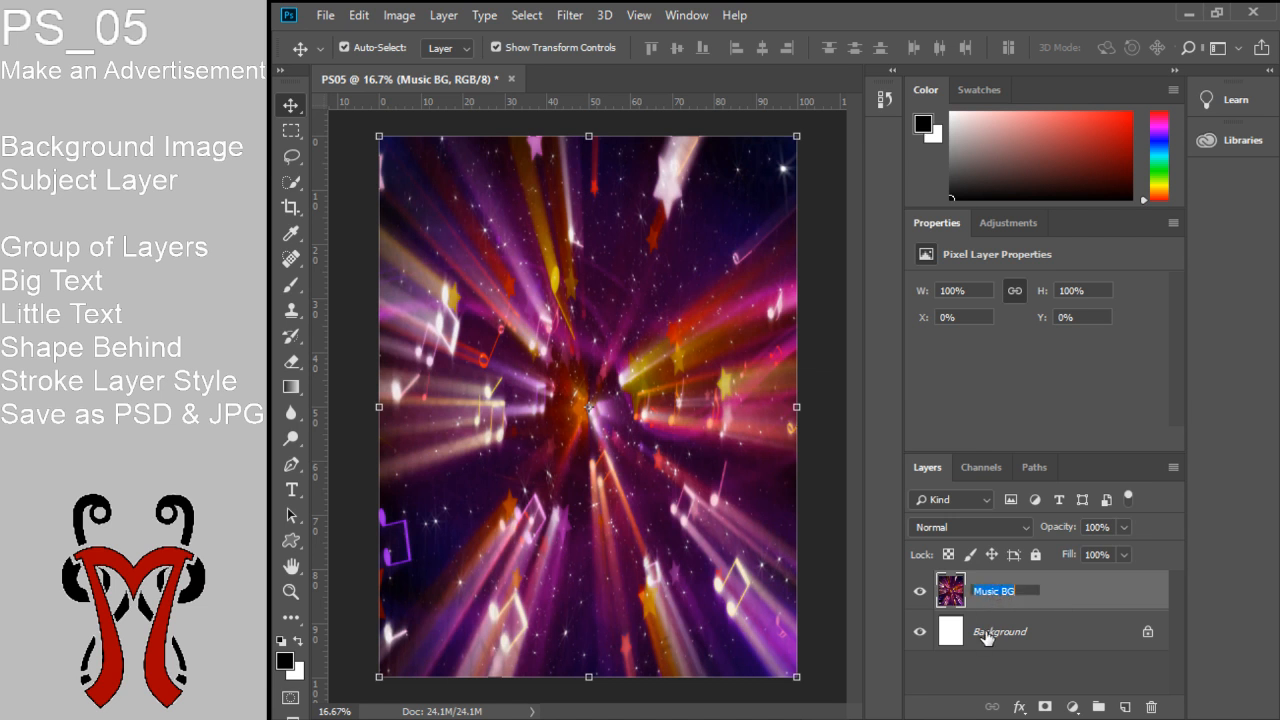
left_click(988, 633)
left_click(989, 593)
left_click(1000, 640)
left_click(995, 598)
double_click(993, 592)
left_click(1001, 634)
left_click(997, 596)
Return to the Google Images window in Chrome and search for "otamatone"
mouse_move(586, 719)
left_click(694, 590)
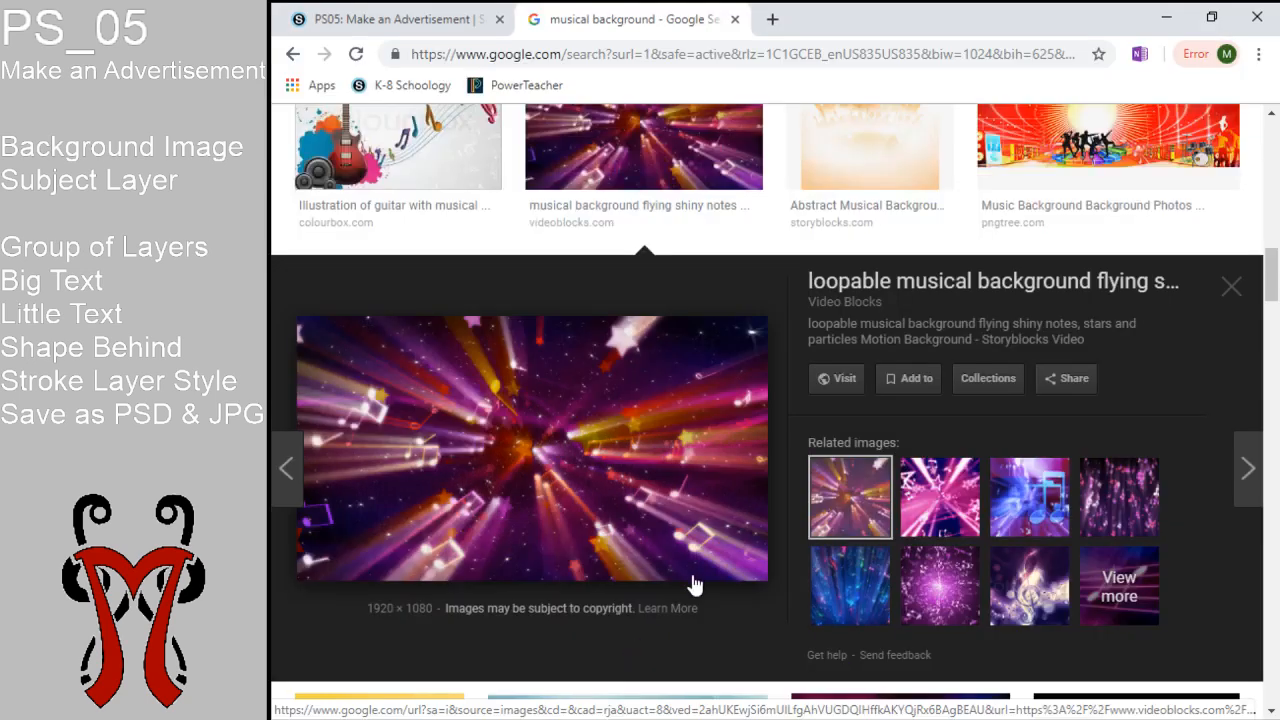
scroll(625, 188, "up", 14)
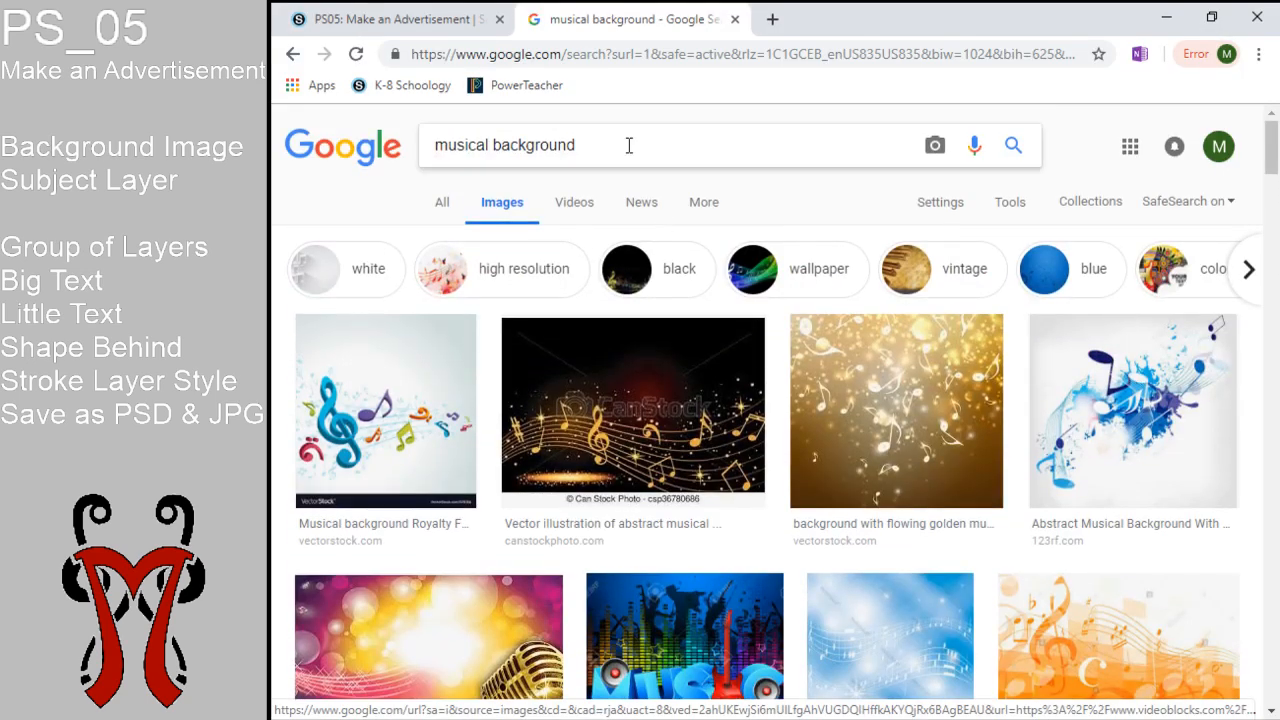
left_click_drag(629, 146, 308, 98)
type("ota")
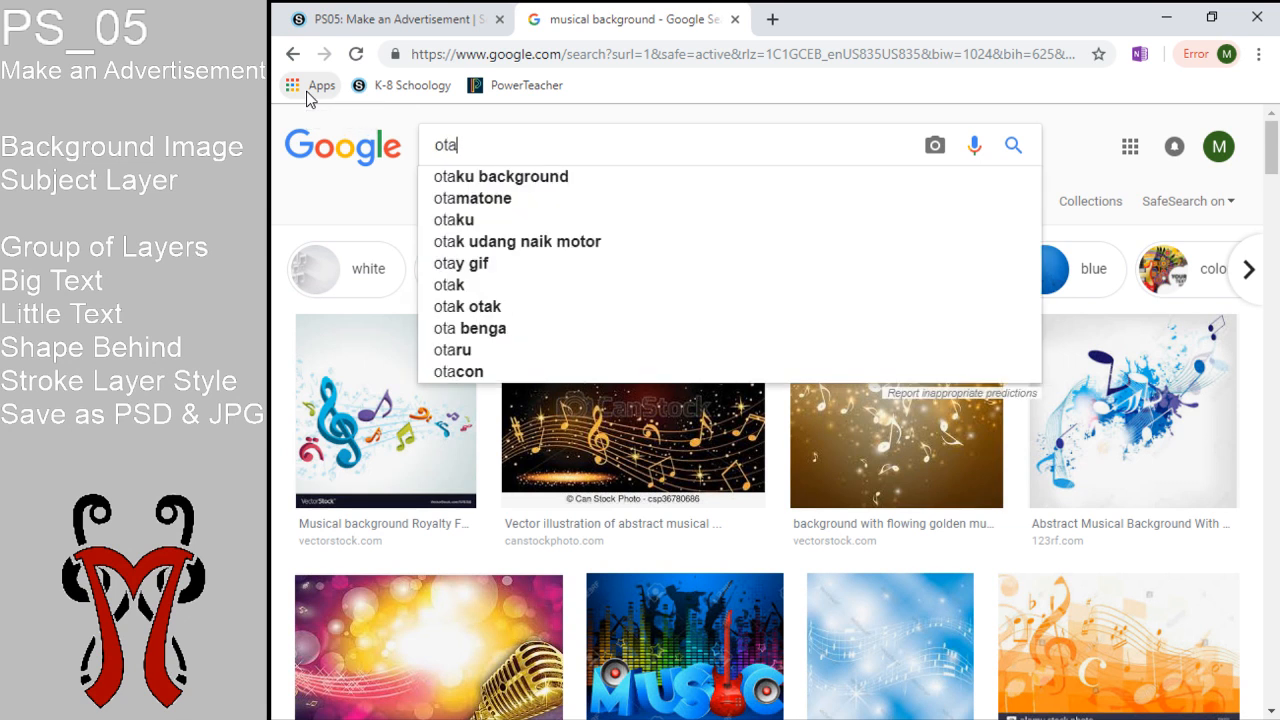
type("ma")
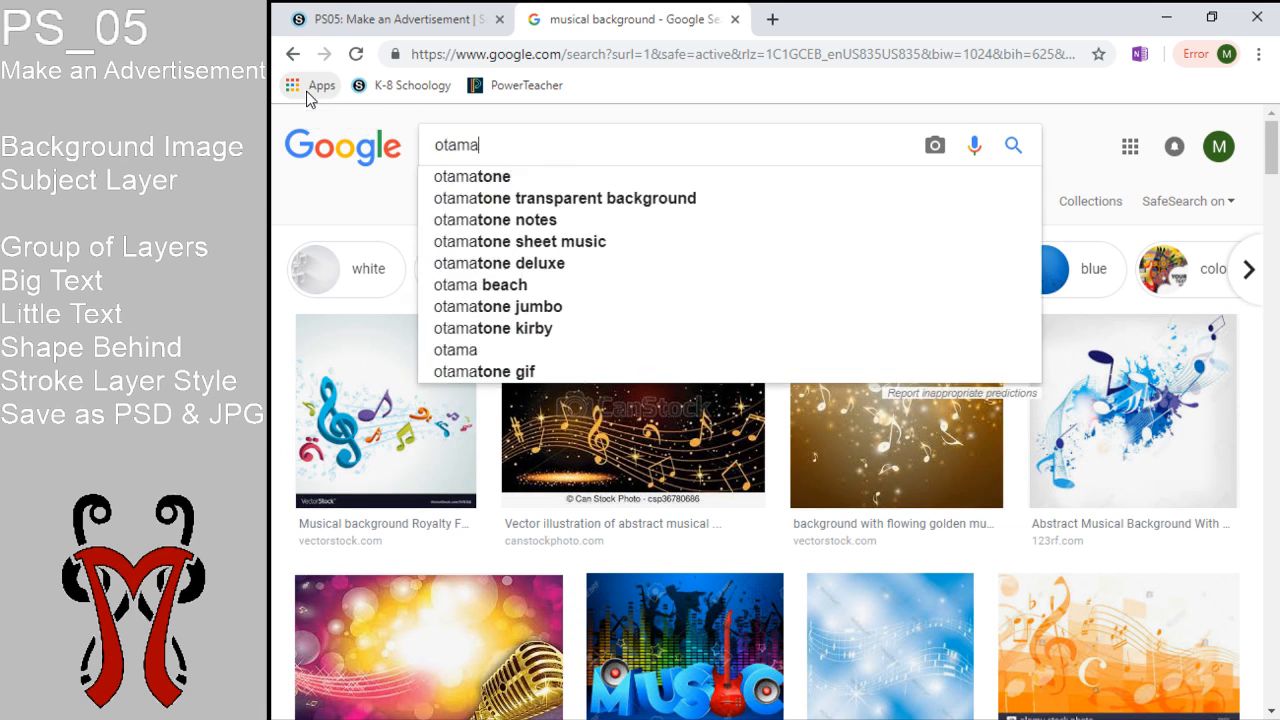
type("tone")
key("Return")
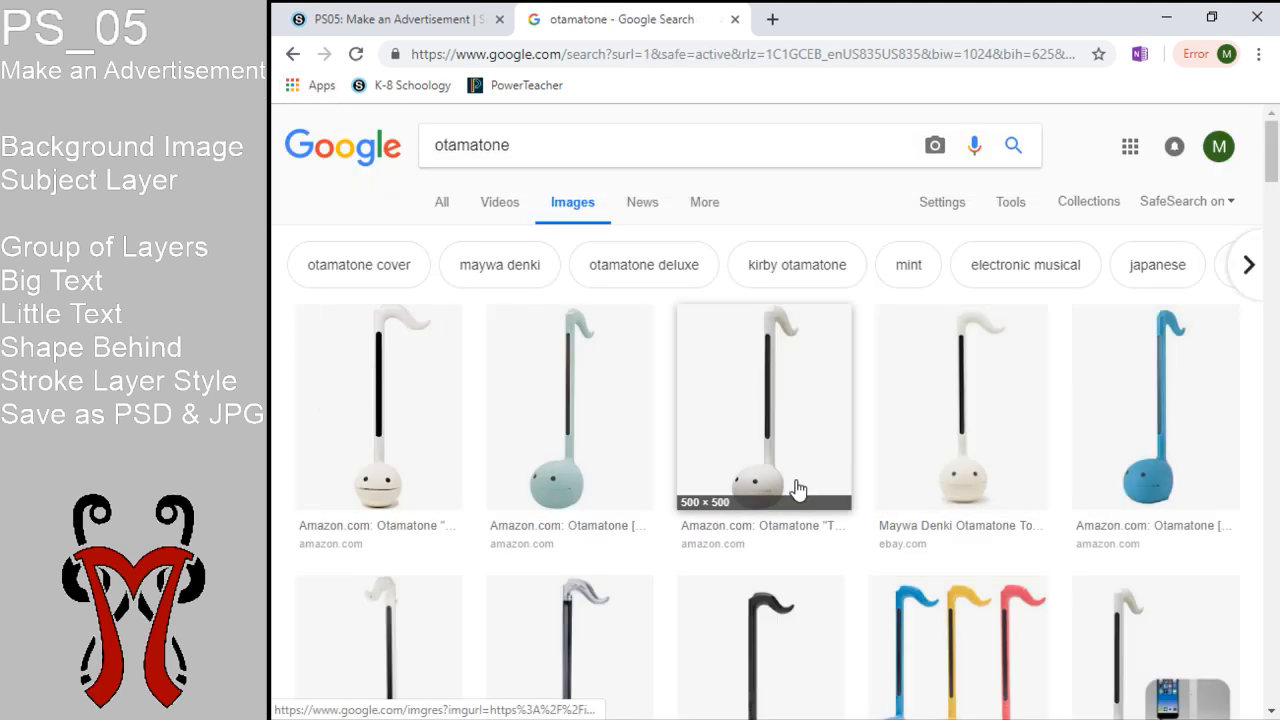
Find the black bear-faced Otamatone Kumamon picture in the results, copy the image and switch back to Photoshop
scroll(810, 450, "down", 3)
scroll(896, 375, "down", 12)
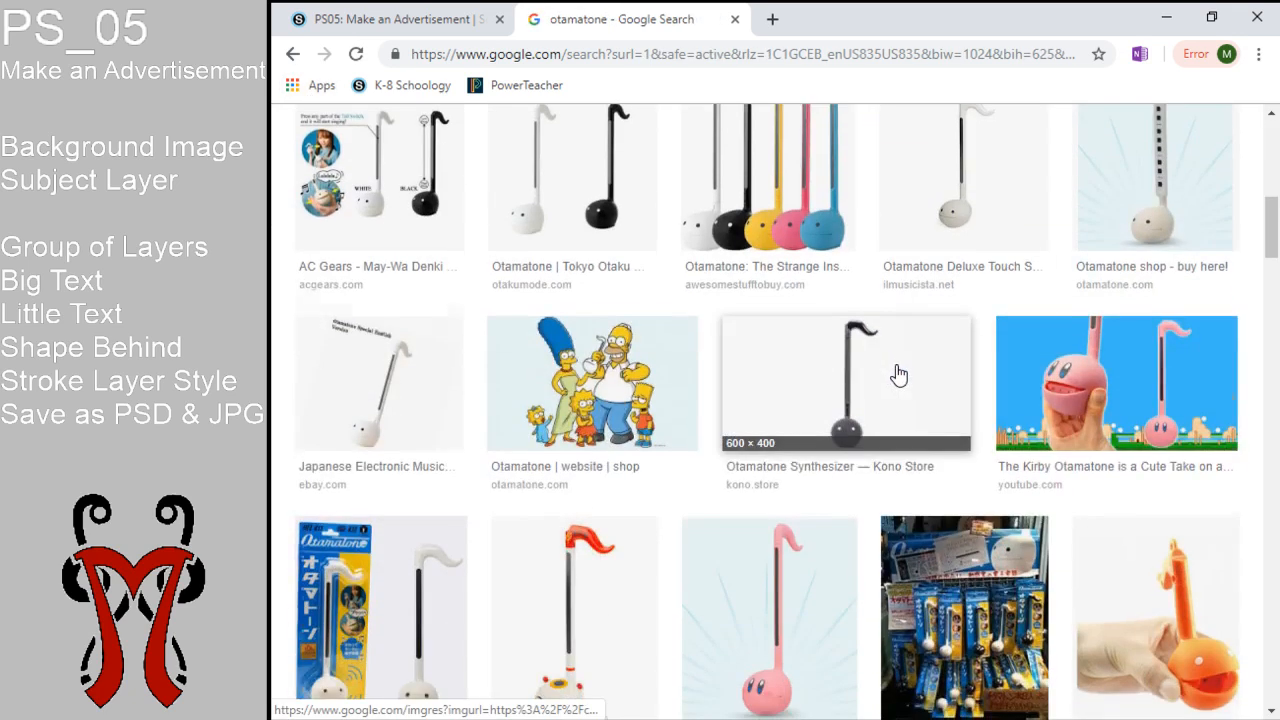
scroll(901, 371, "down", 5)
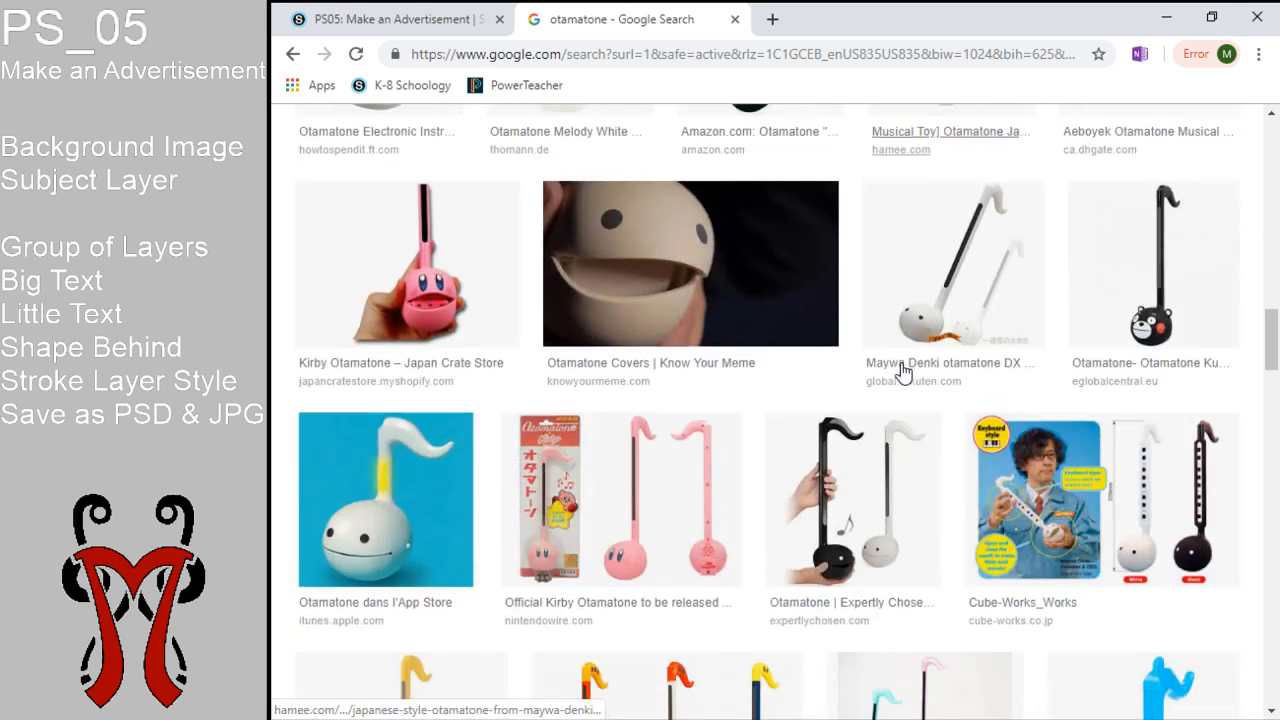
left_click(1141, 279)
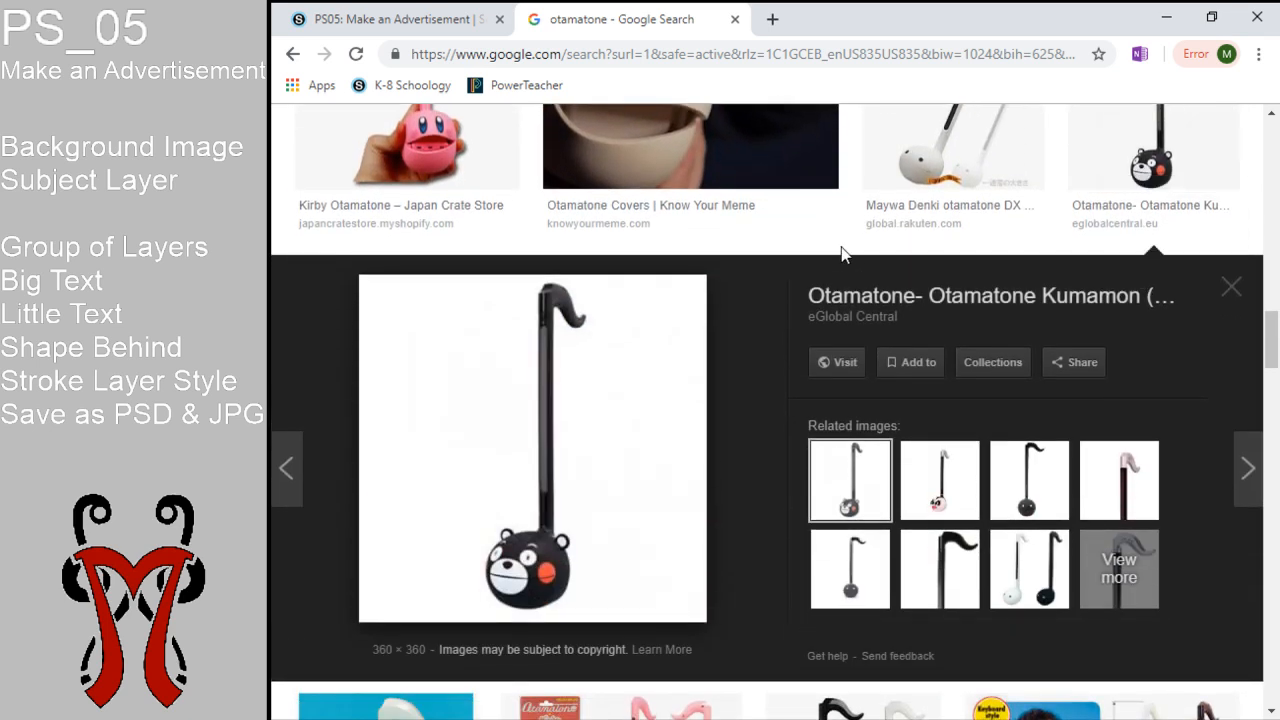
right_click(573, 442)
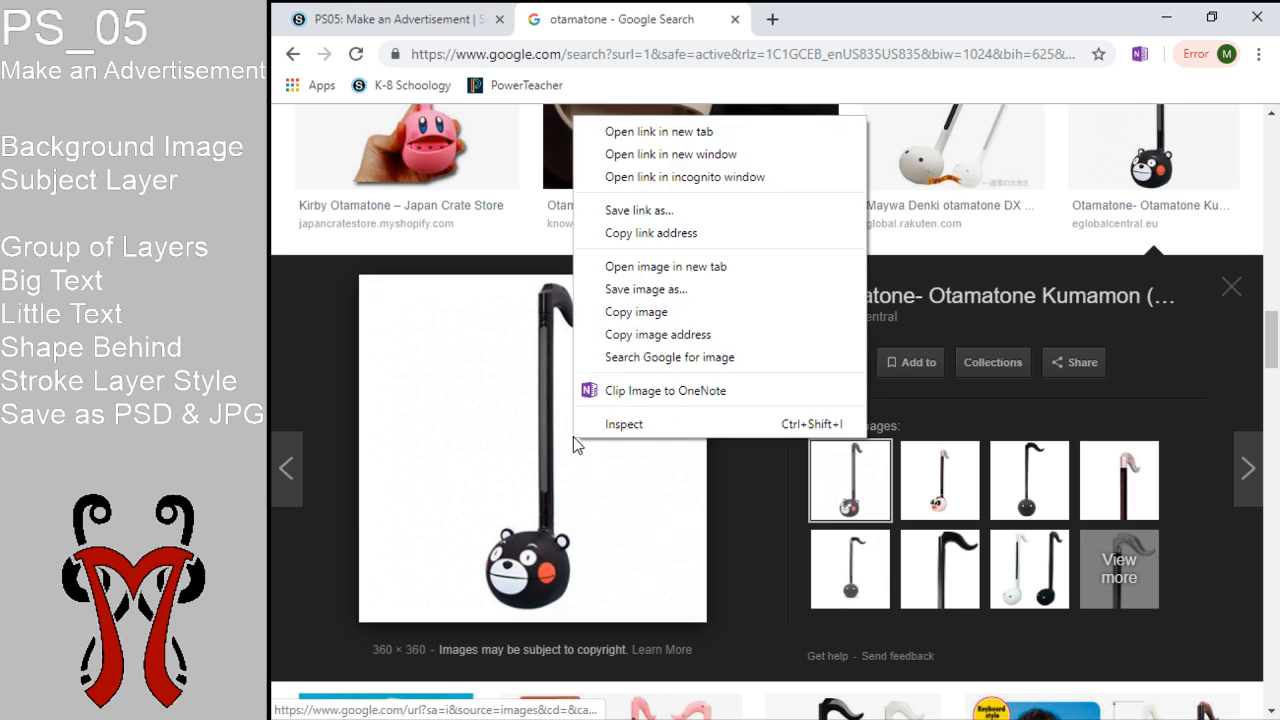
left_click(630, 314)
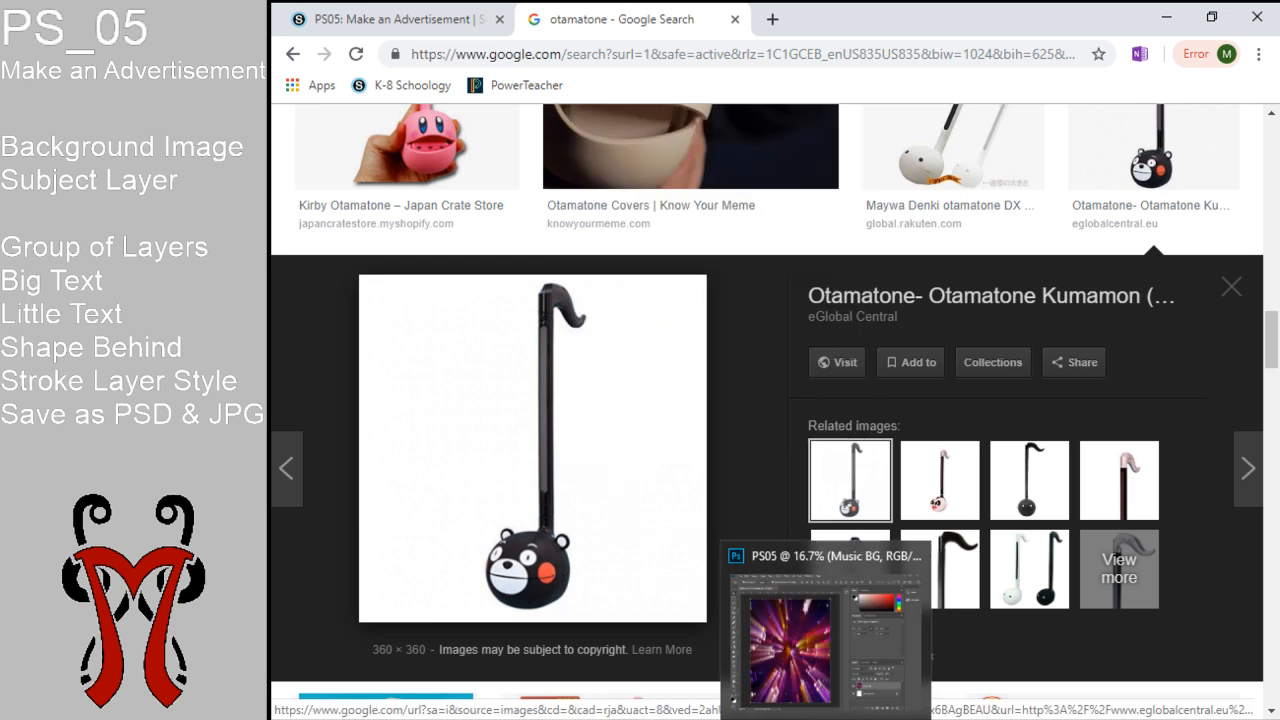
left_click(826, 717)
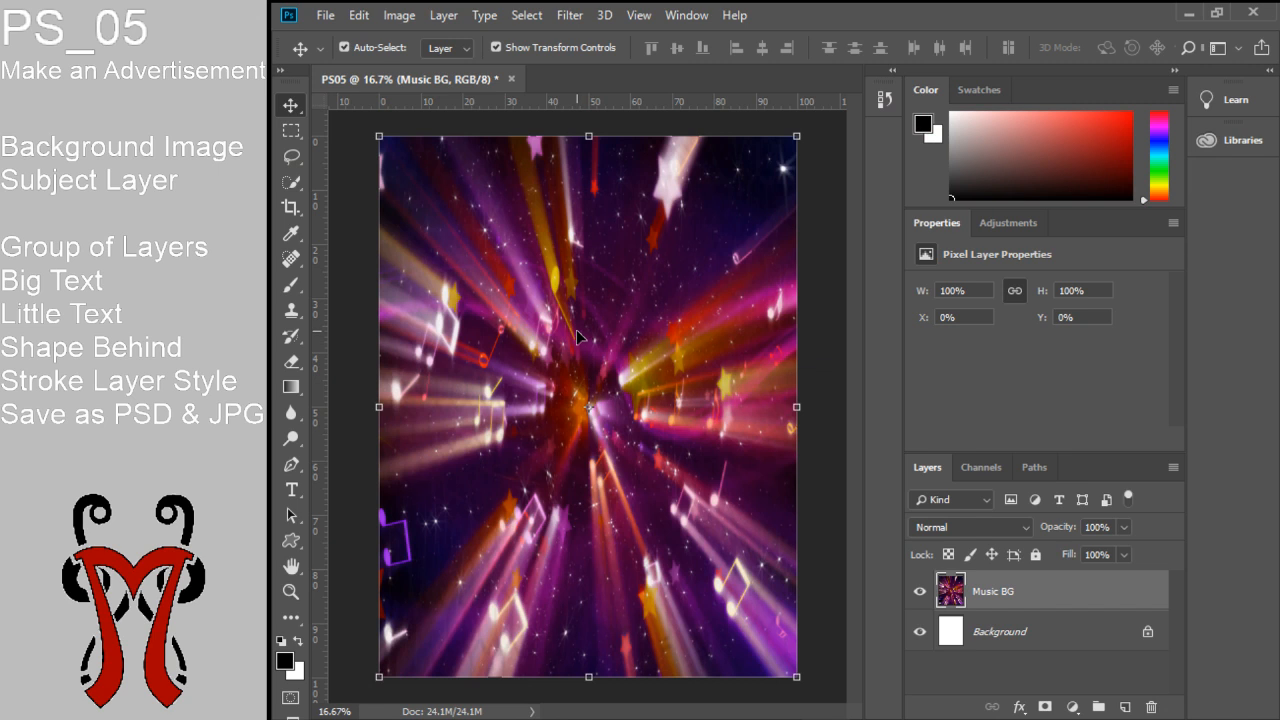
Paste the copied otamatone image and enlarge it to about 81% of the page width and 95% of its height
key("ctrl+v")
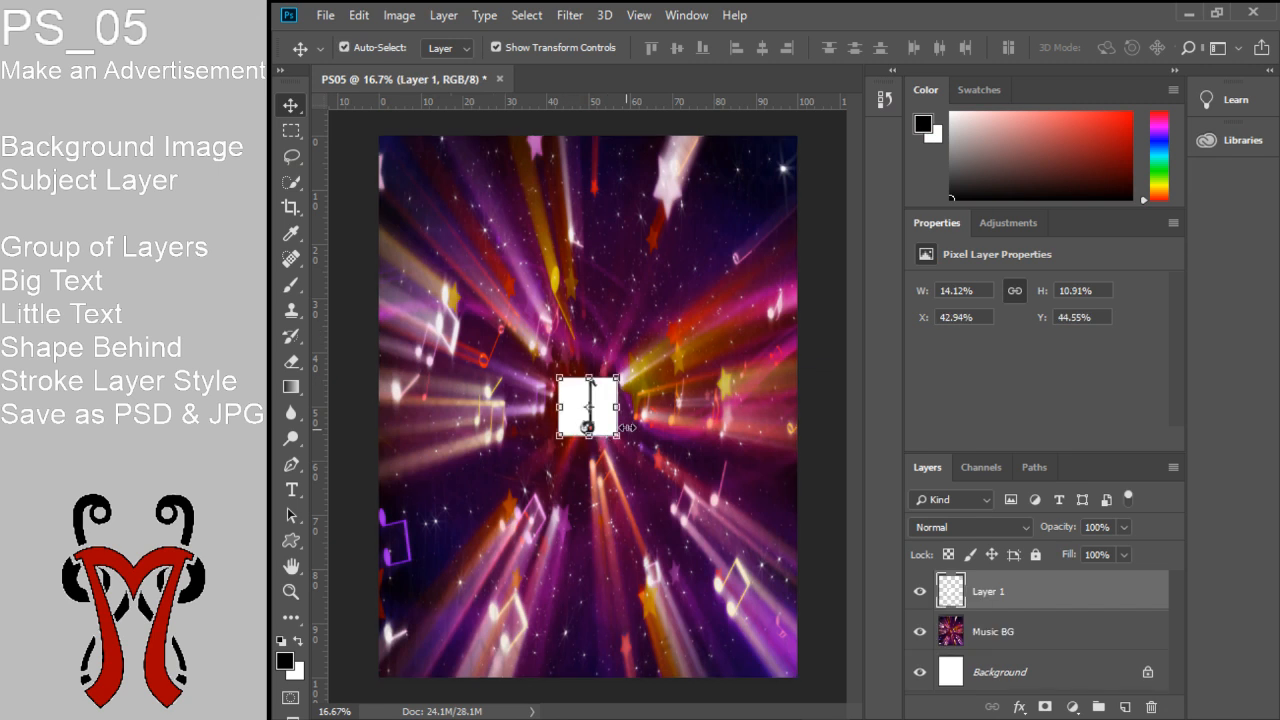
left_click_drag(557, 372, 411, 148)
left_click_drag(617, 437, 749, 660)
key("Return")
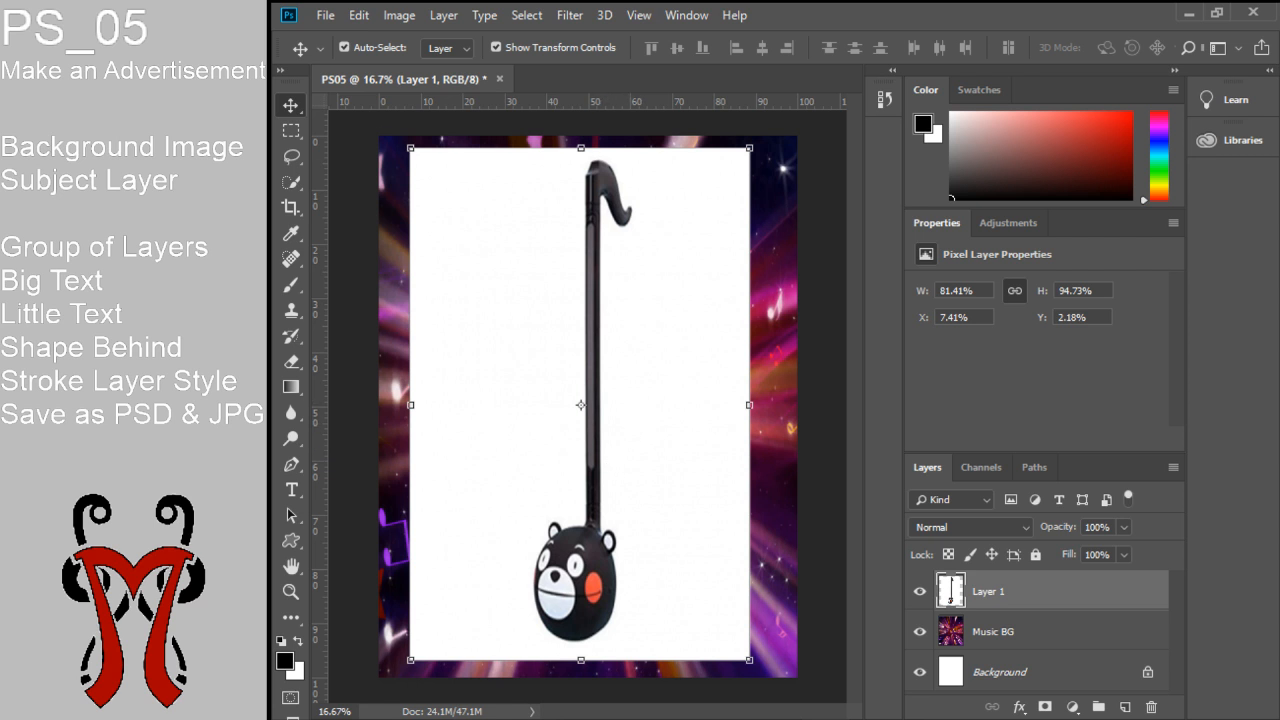
Select the white backdrop around the otamatone with the Magic Wand tool at tolerance 32, contiguous
left_click(298, 177)
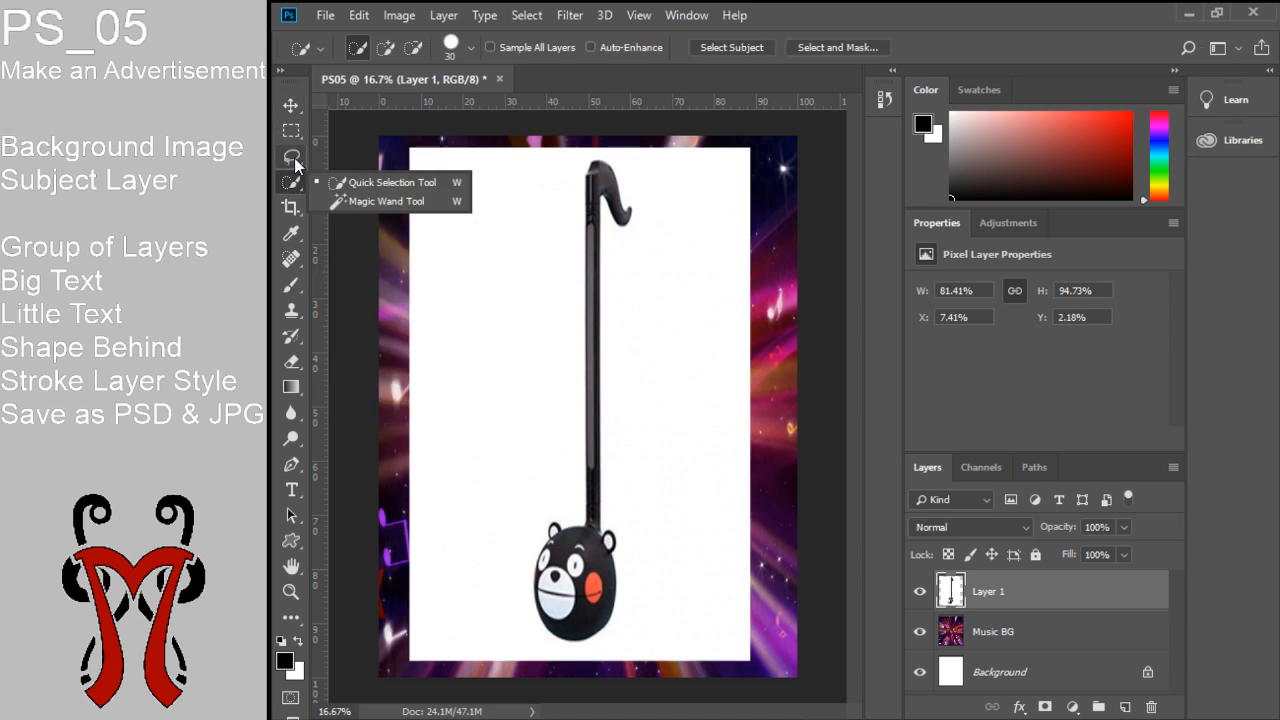
left_click(300, 182)
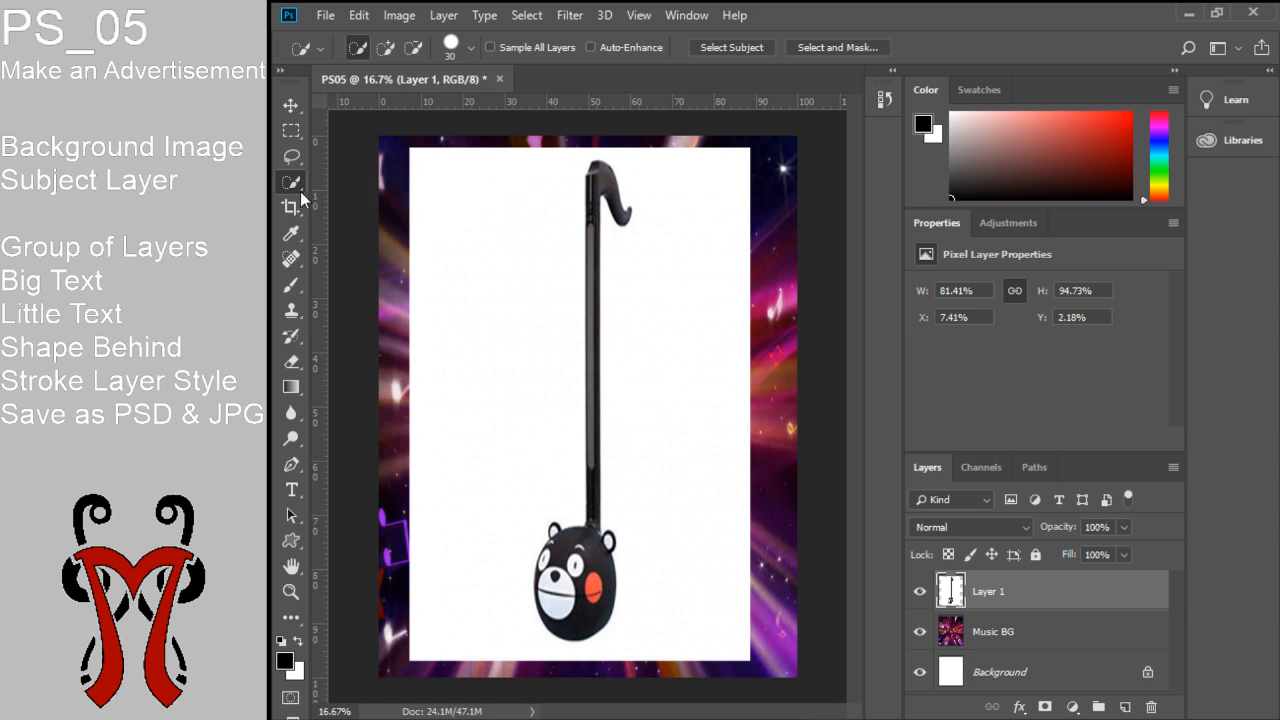
left_click(299, 180)
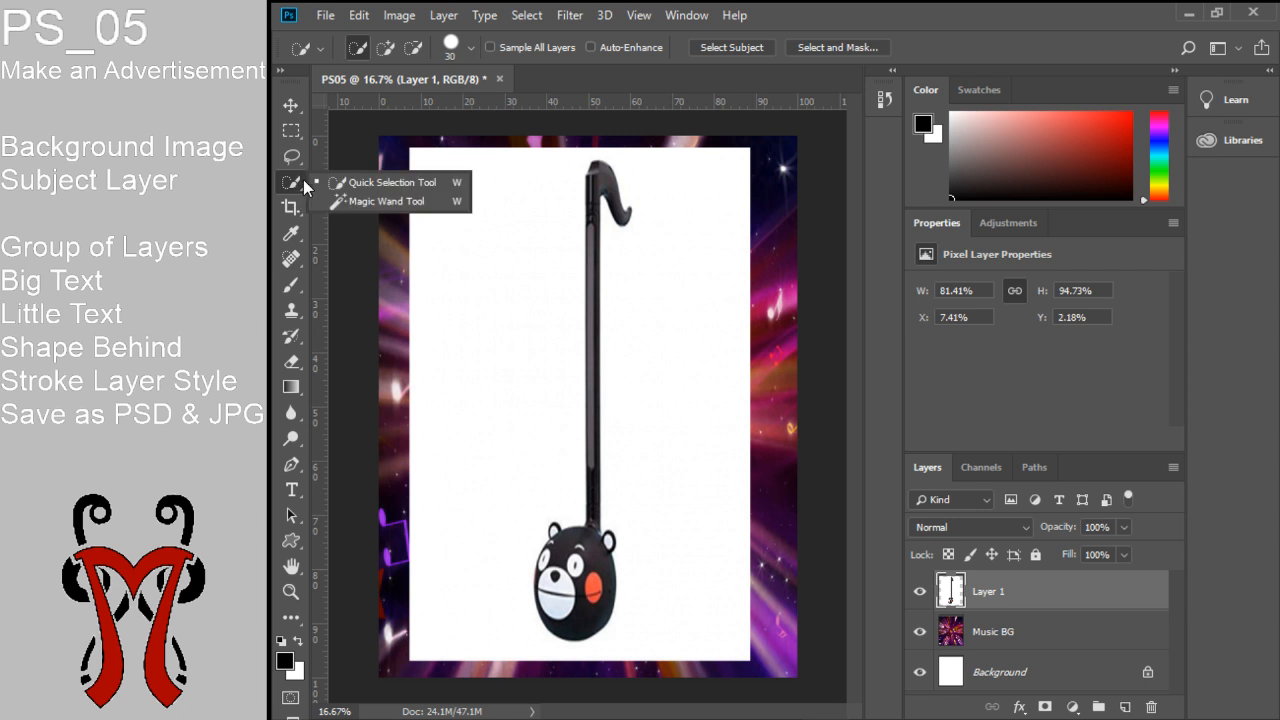
left_click(370, 200)
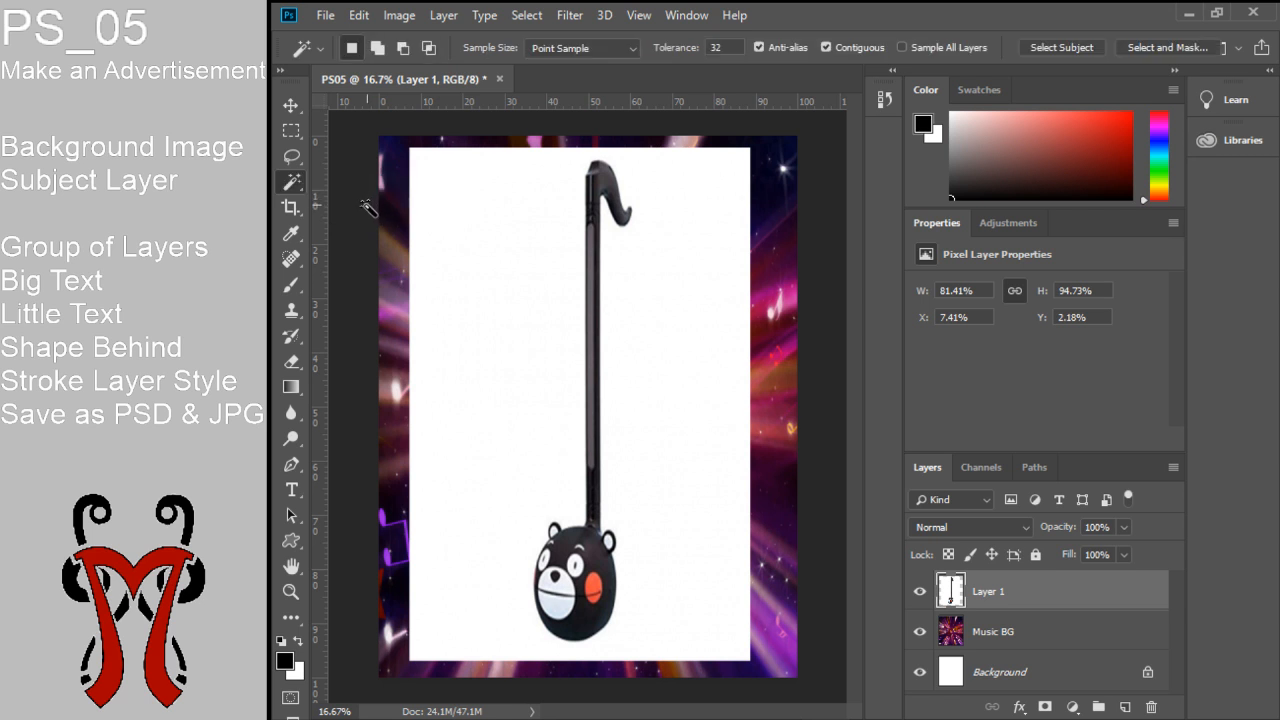
left_click(671, 384)
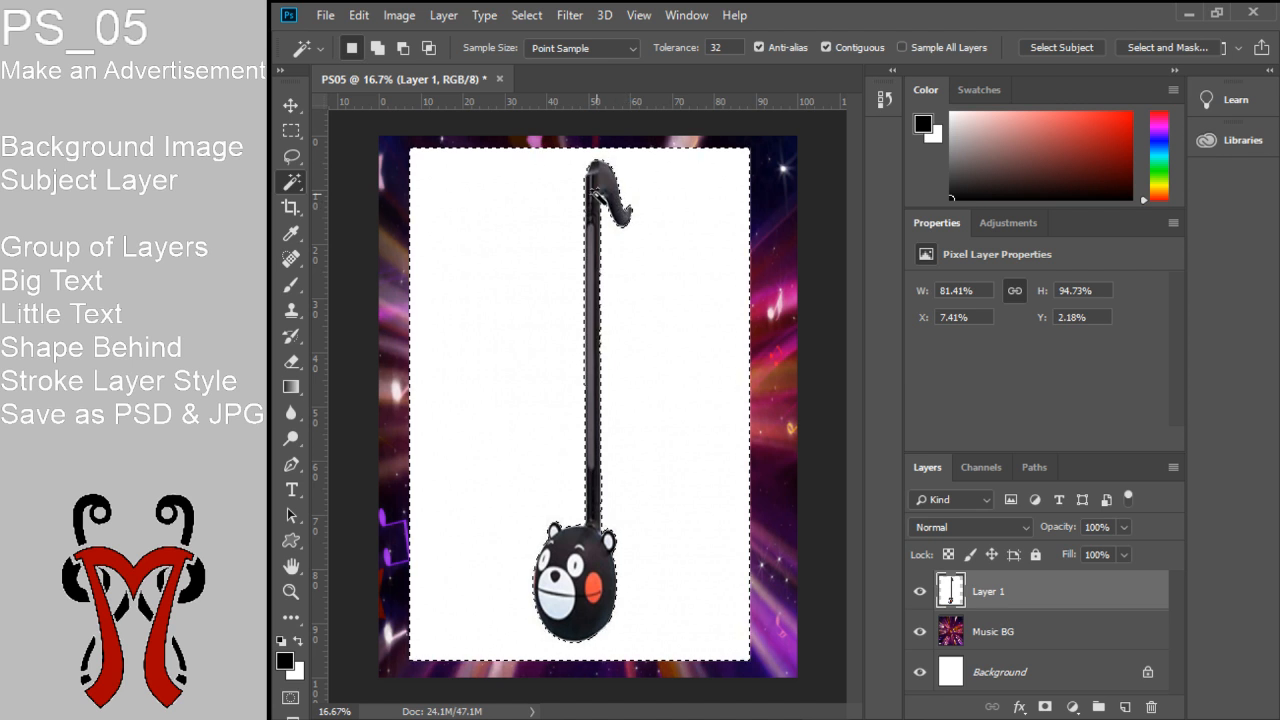
Switch to the Rectangular Marquee tool in New Selection mode and invert the selection of the white backdrop
left_click(294, 132)
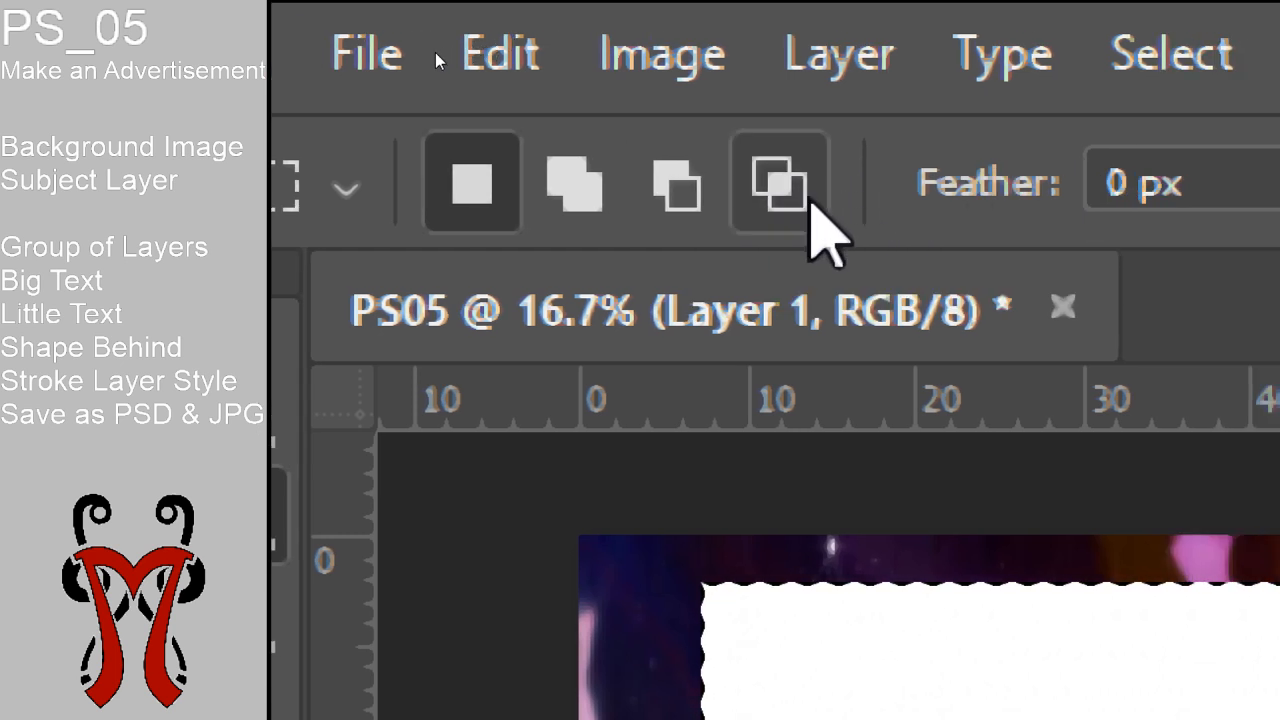
left_click(810, 197)
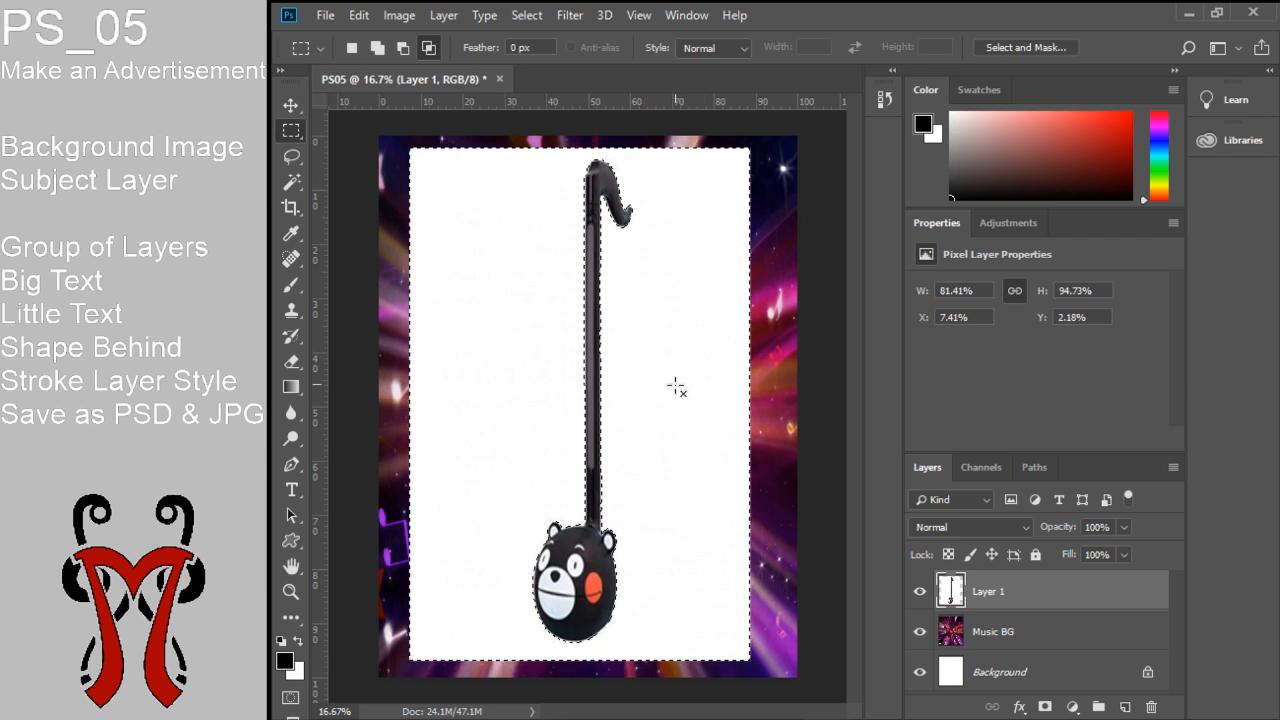
left_click(358, 51)
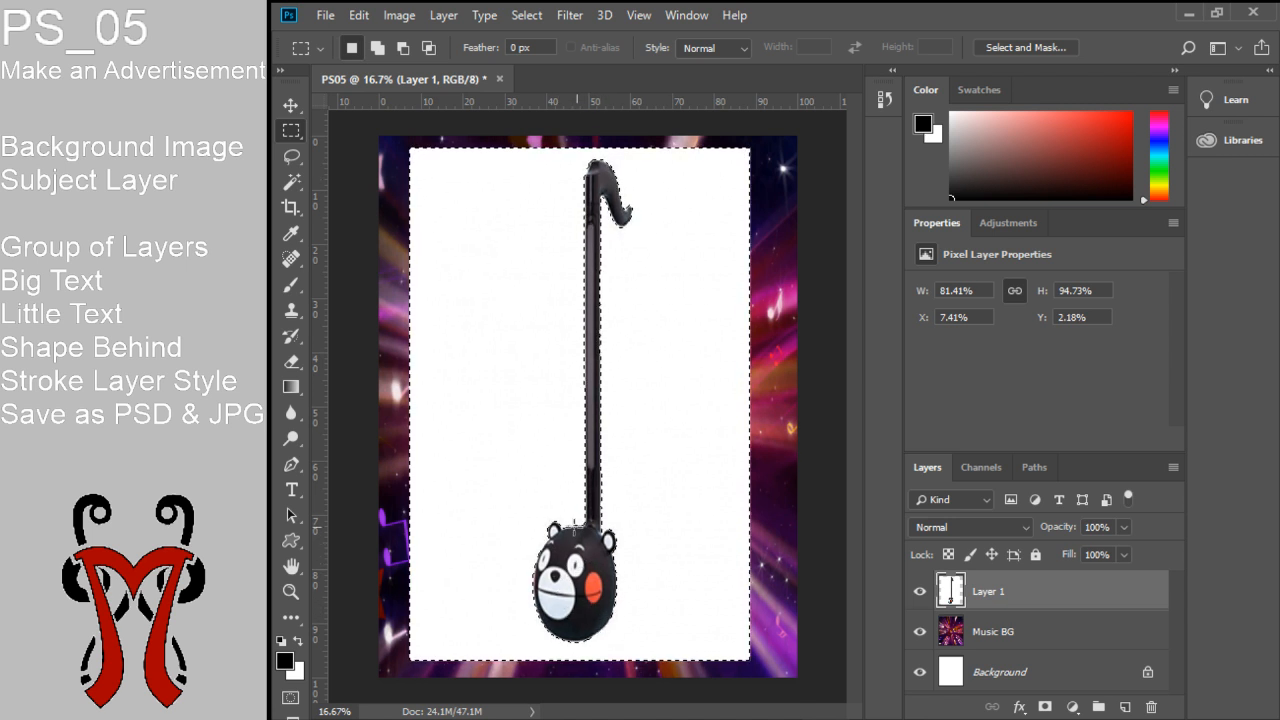
right_click(630, 248)
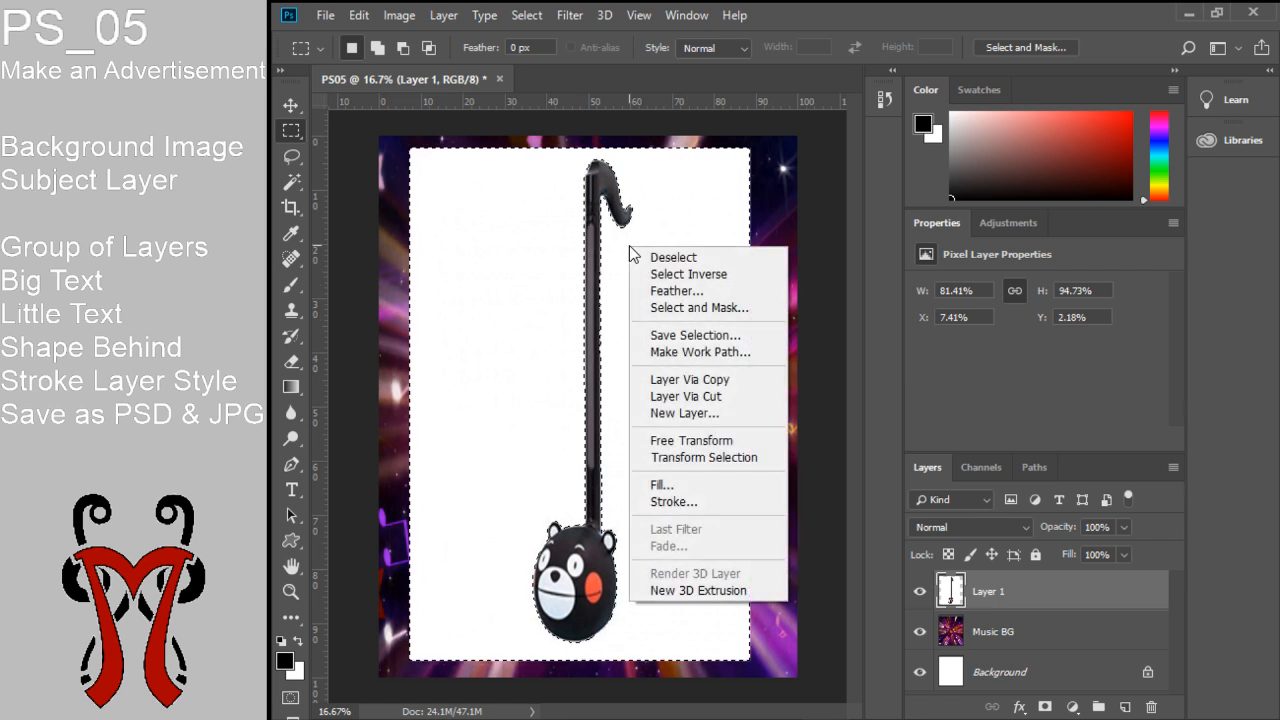
left_click(694, 276)
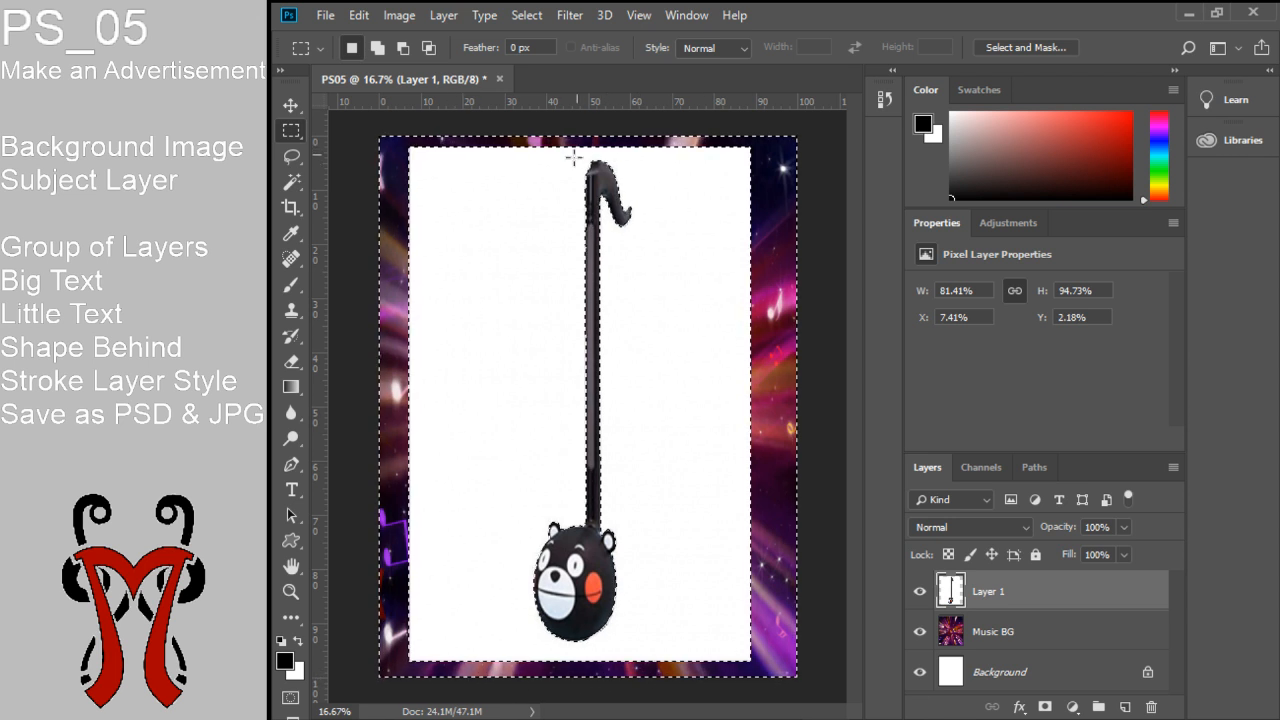
Intersect the selection with a tall rectangle around the otamatone and turn it into a layer mask on Layer 1
left_click(429, 47)
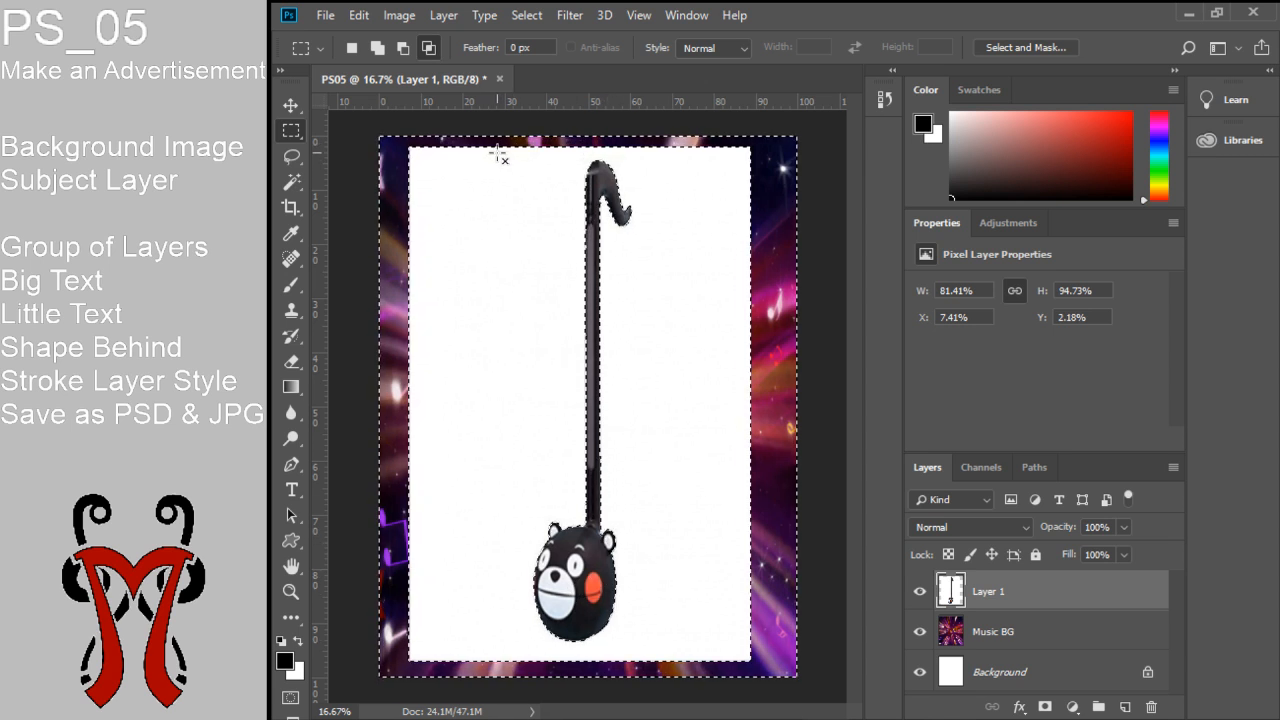
left_click_drag(499, 152, 670, 651)
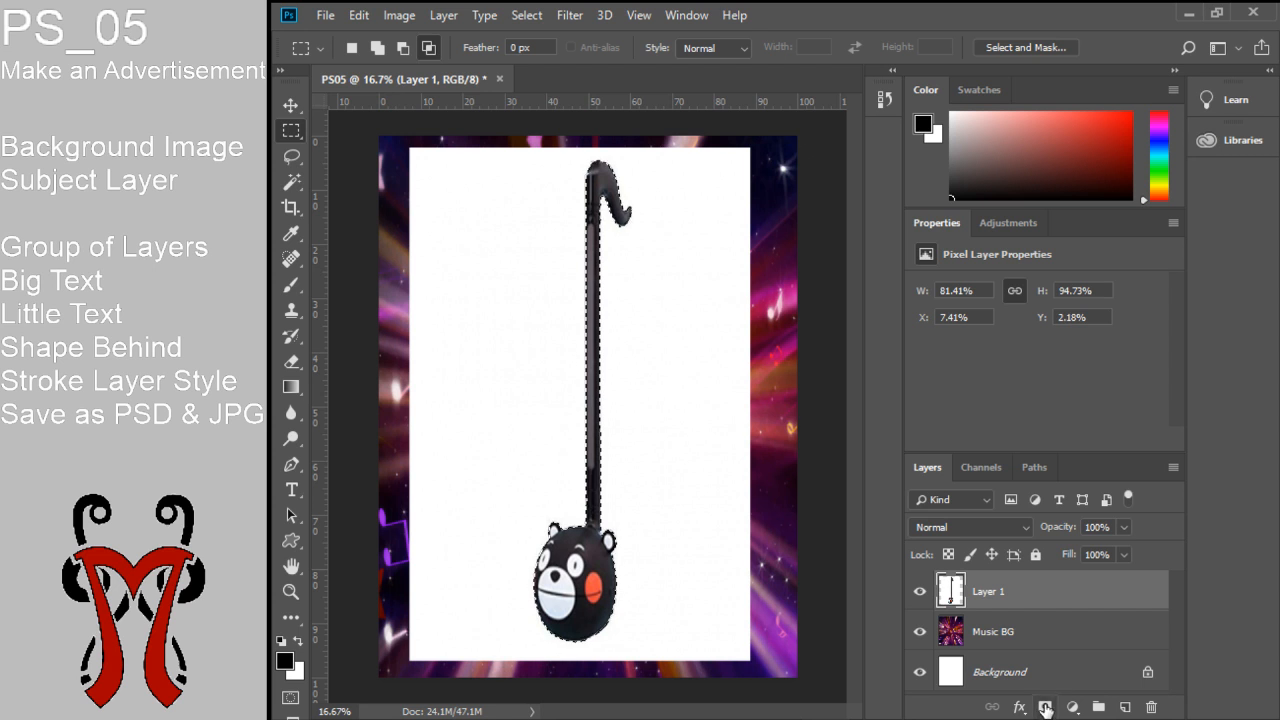
left_click(1045, 706)
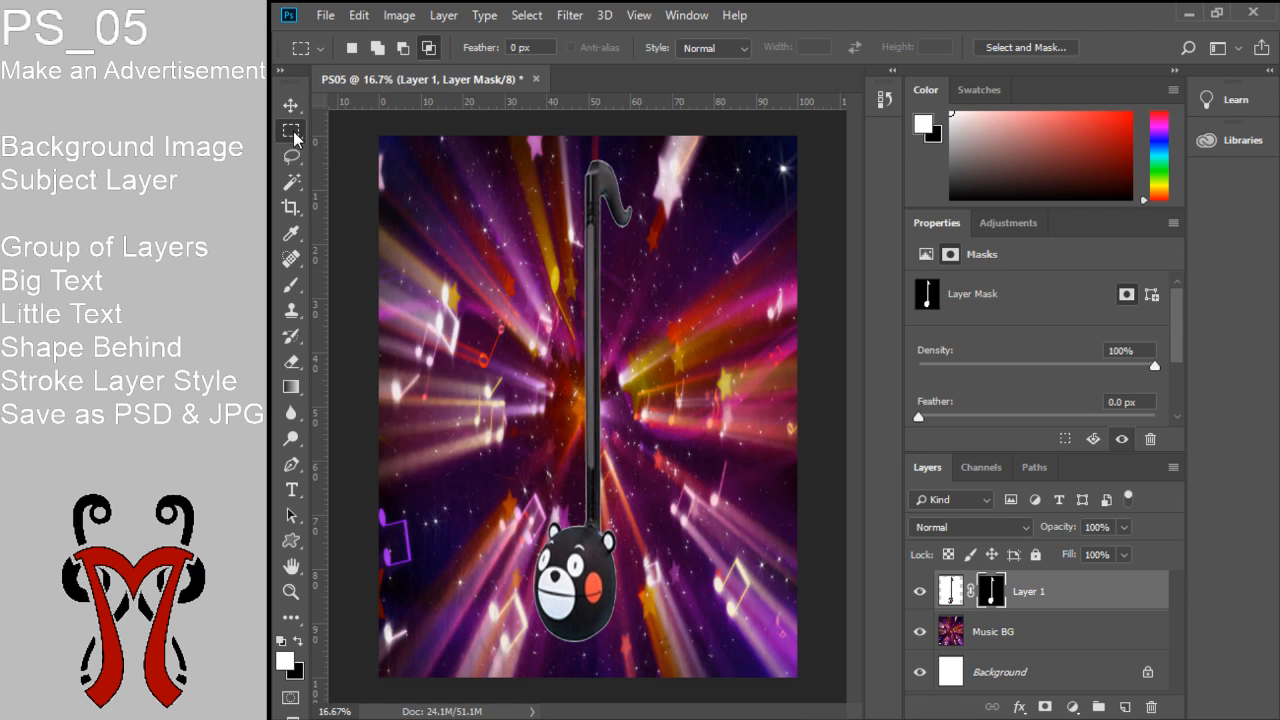
left_click(350, 47)
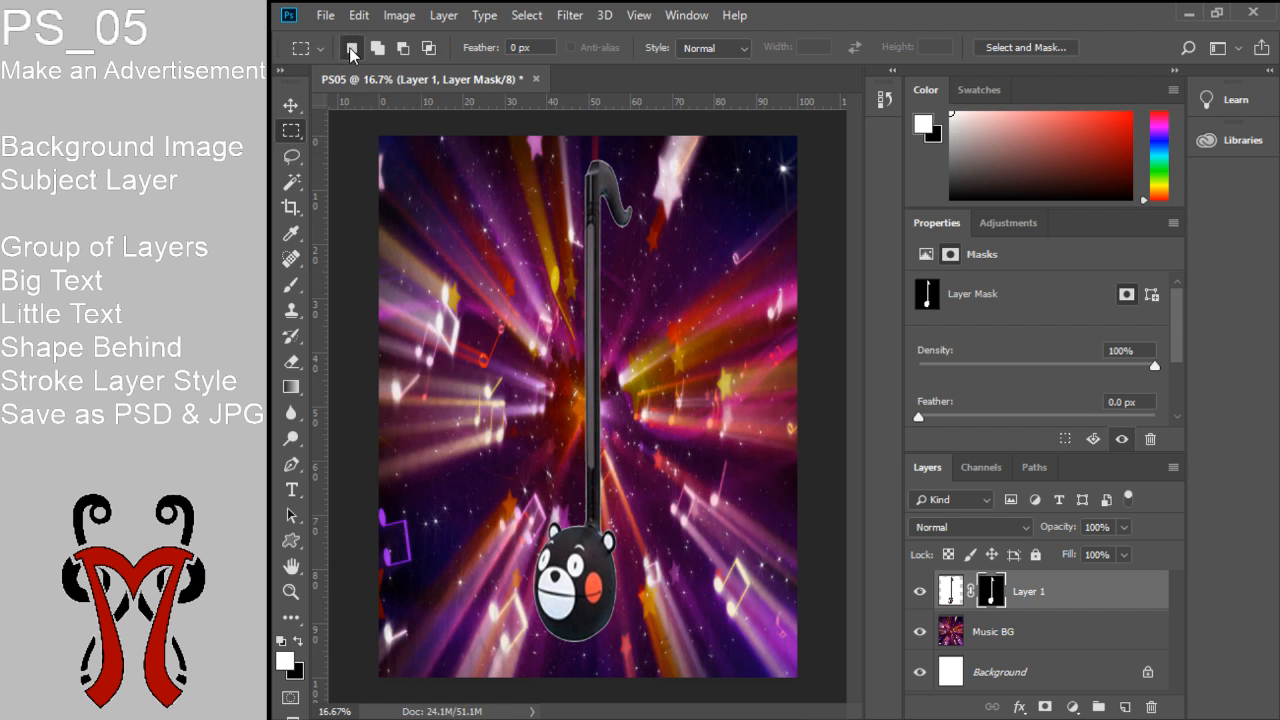
left_click_drag(519, 143, 668, 356)
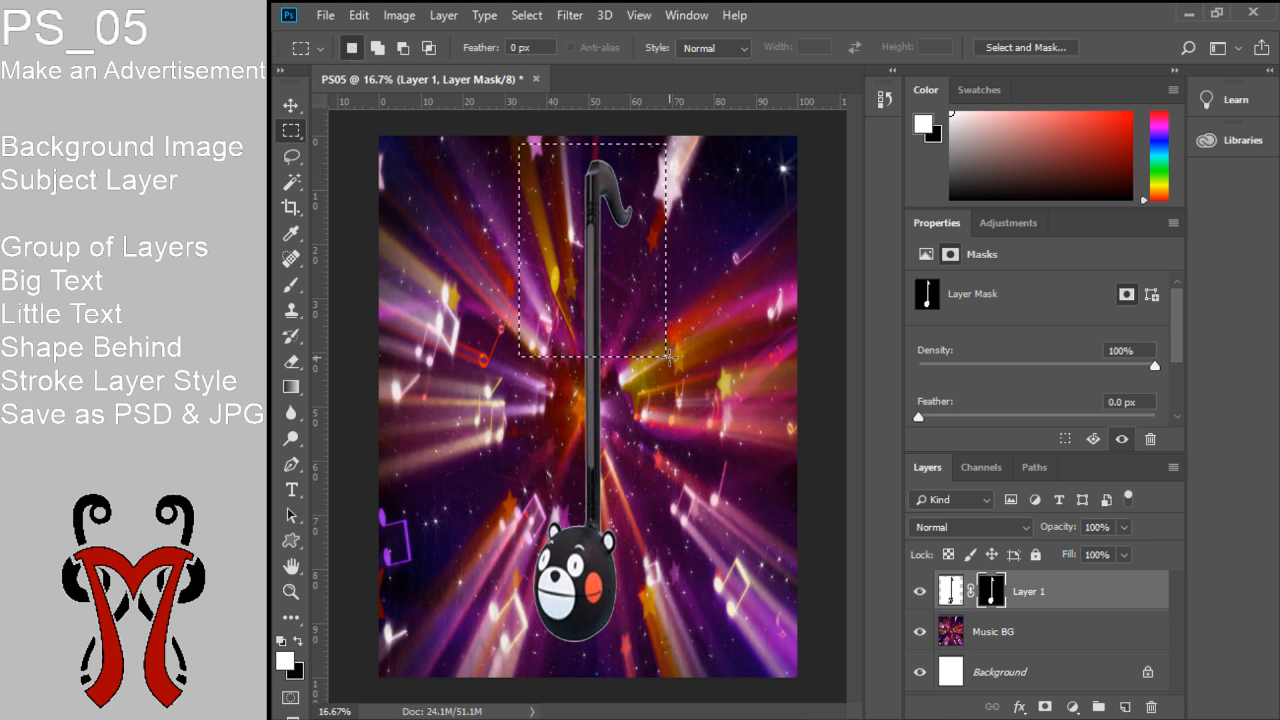
key("Delete")
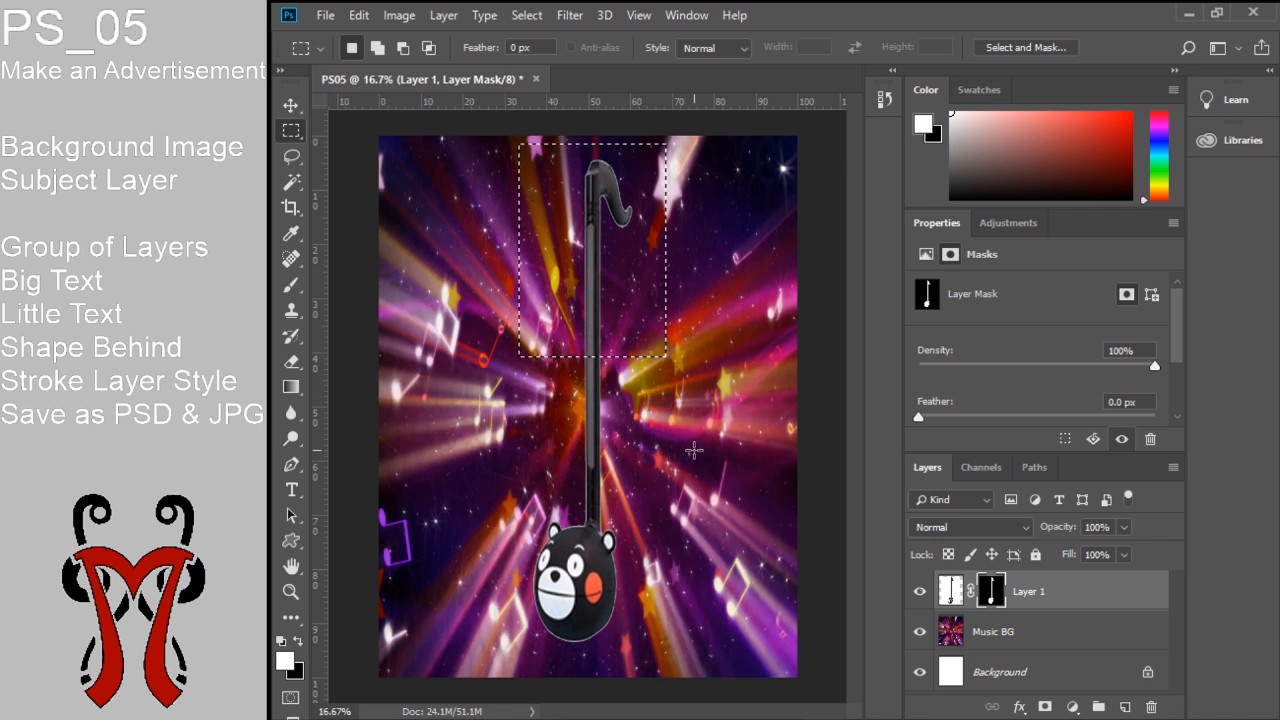
left_click_drag(759, 657, 686, 661)
left_click(1044, 707)
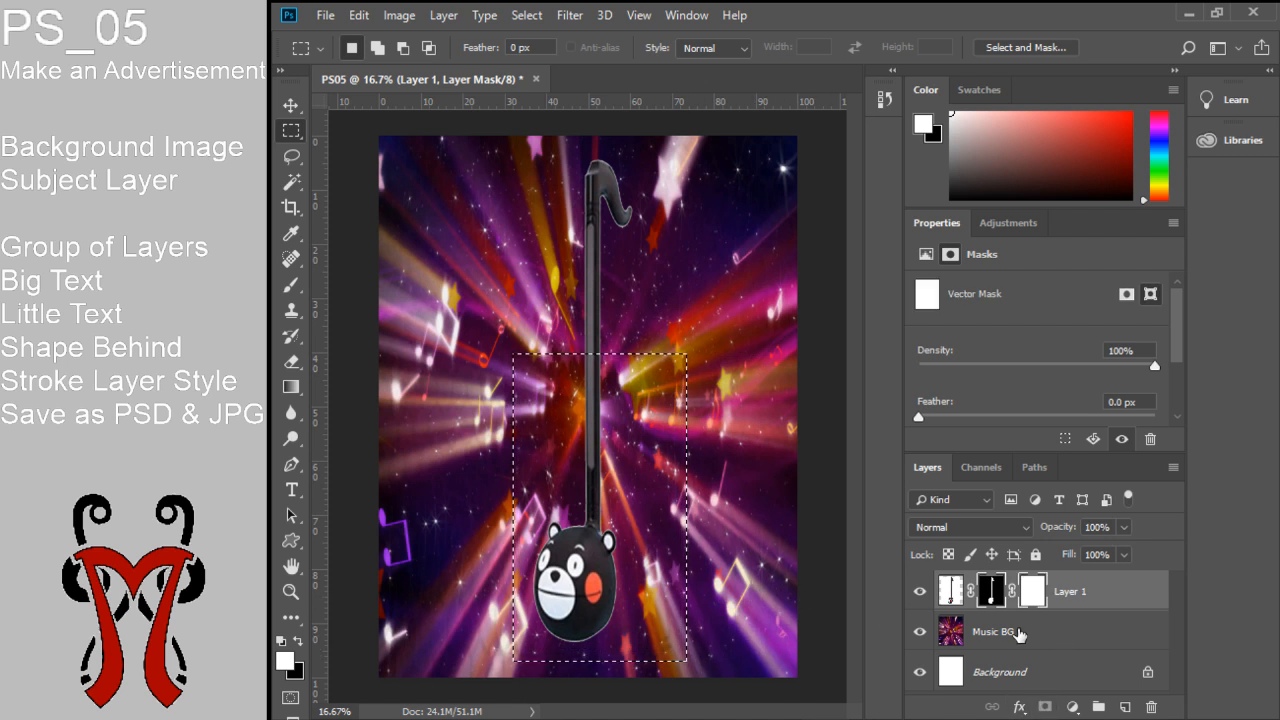
key("ctrl+z")
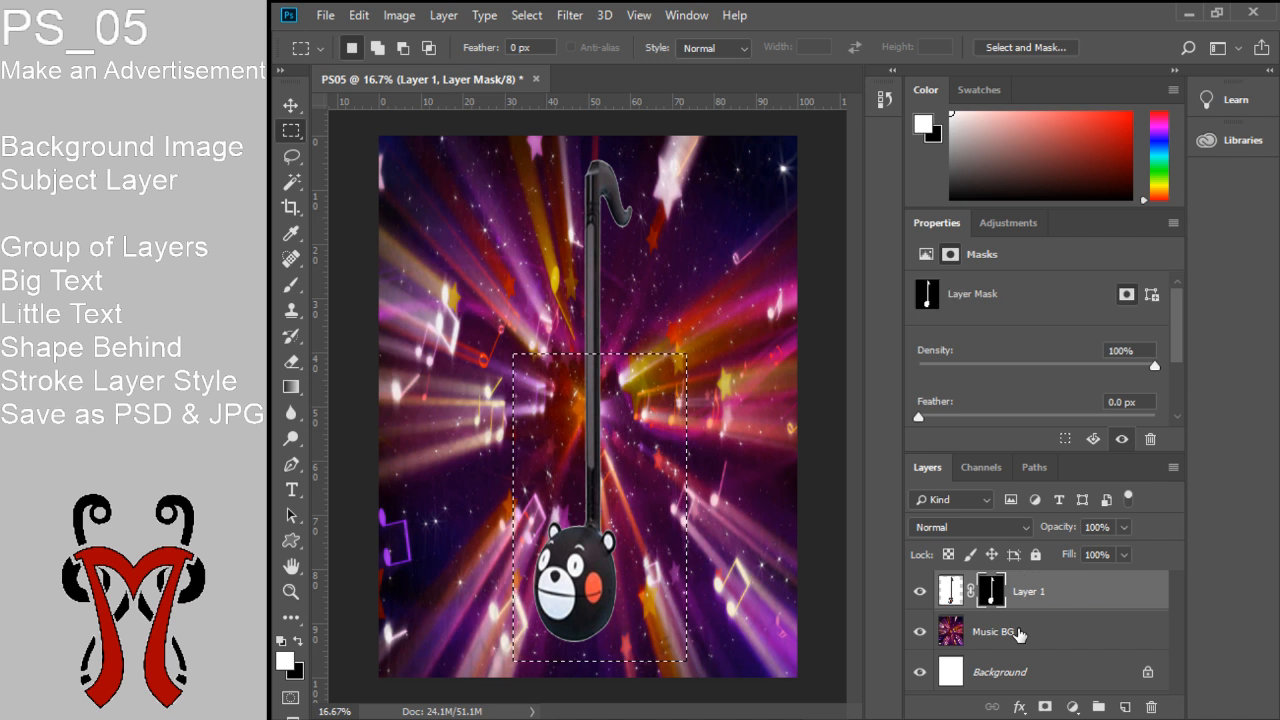
key("ctrl+d")
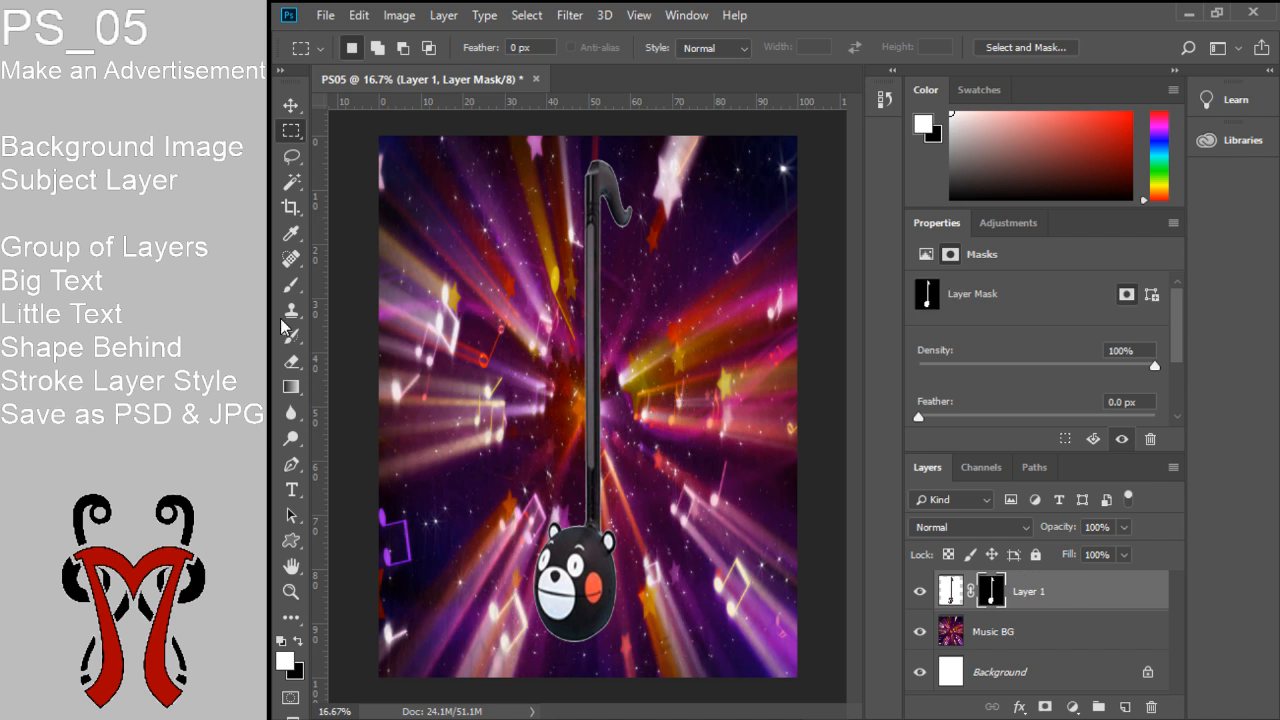
Move the masked otamatone horizontally toward the right edge of the page
left_click(291, 105)
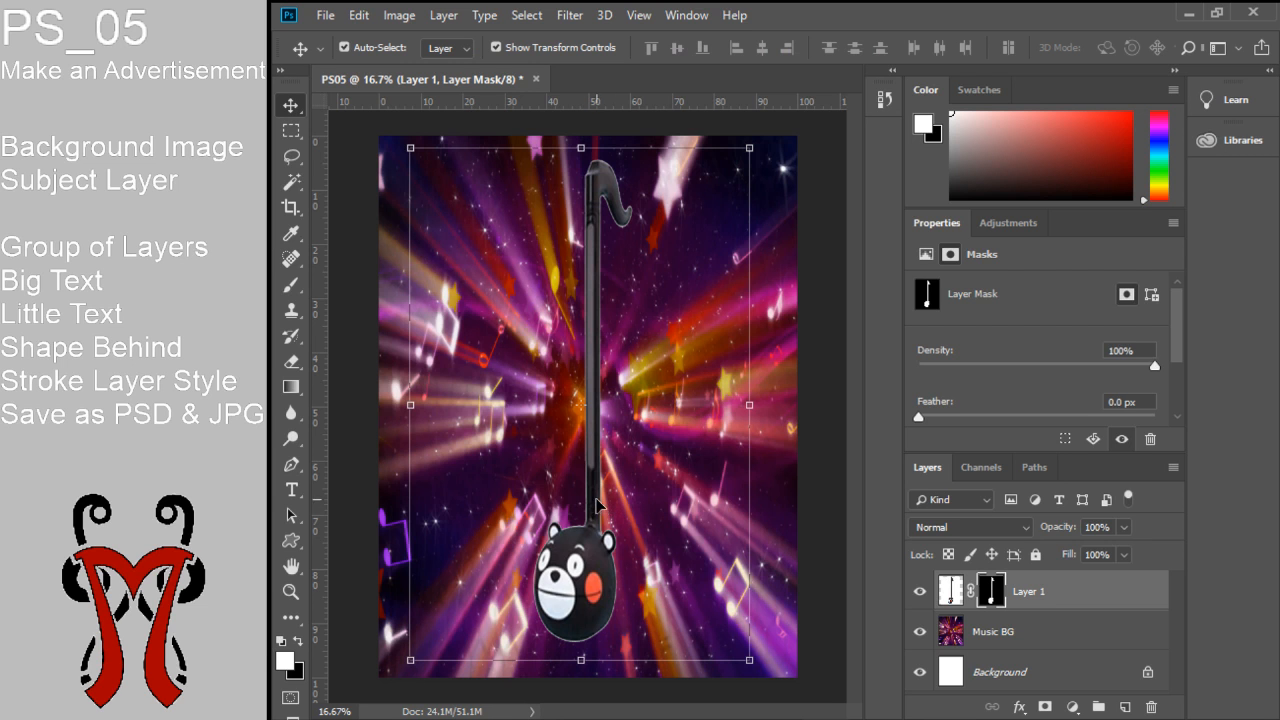
left_click_drag(612, 507, 700, 505)
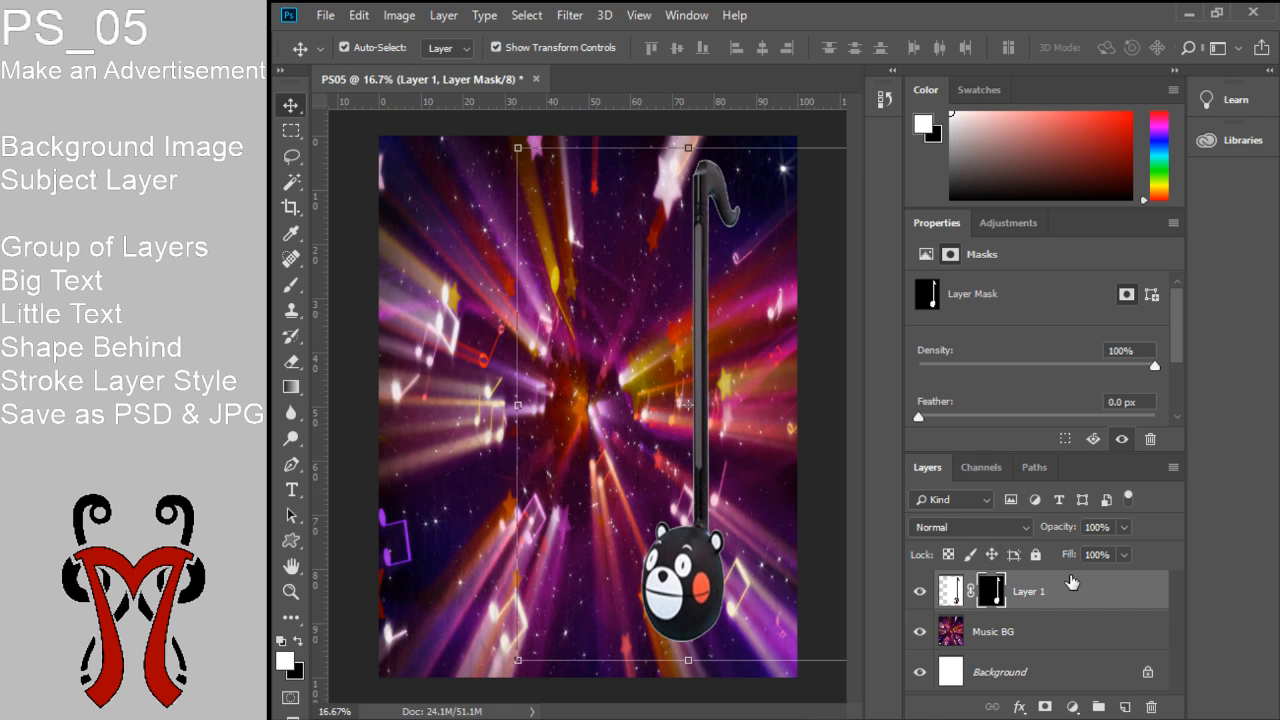
Add the text "Otamatone" in black 72 pt Myriad Pro near the page's upper-left area
left_click(291, 486)
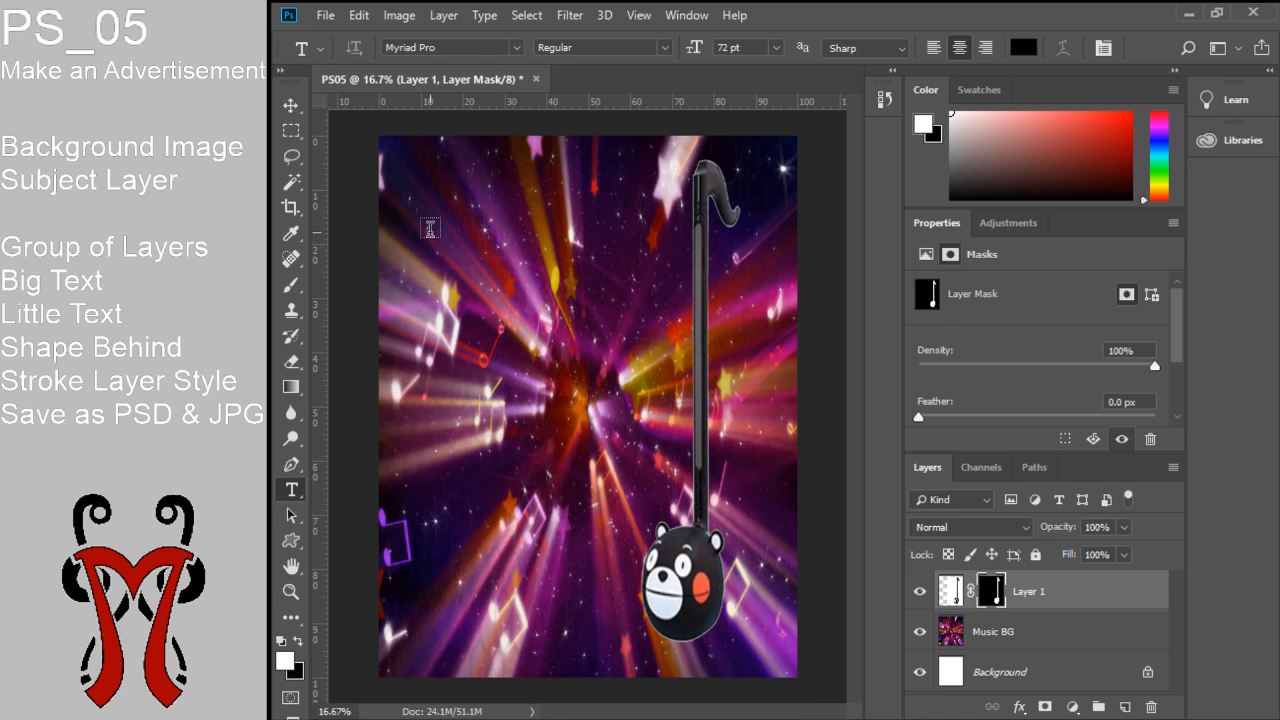
left_click(430, 229)
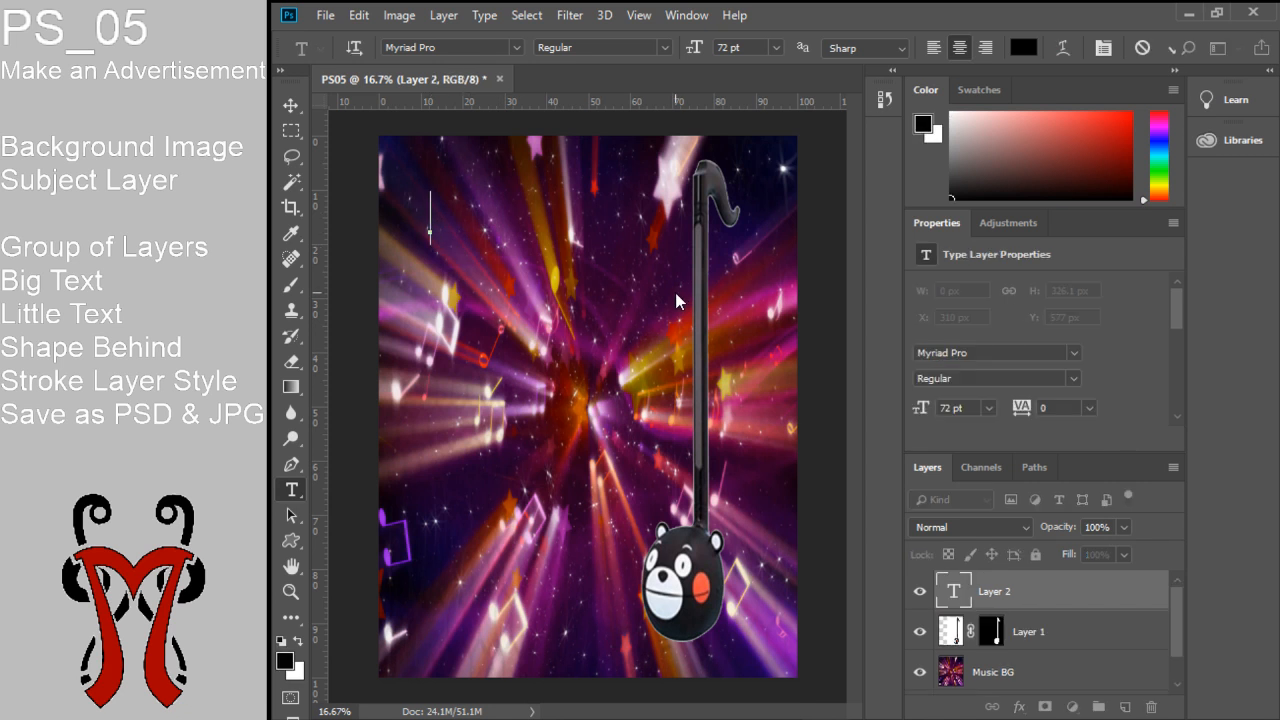
type("O")
key("BackSpace")
type("Ota")
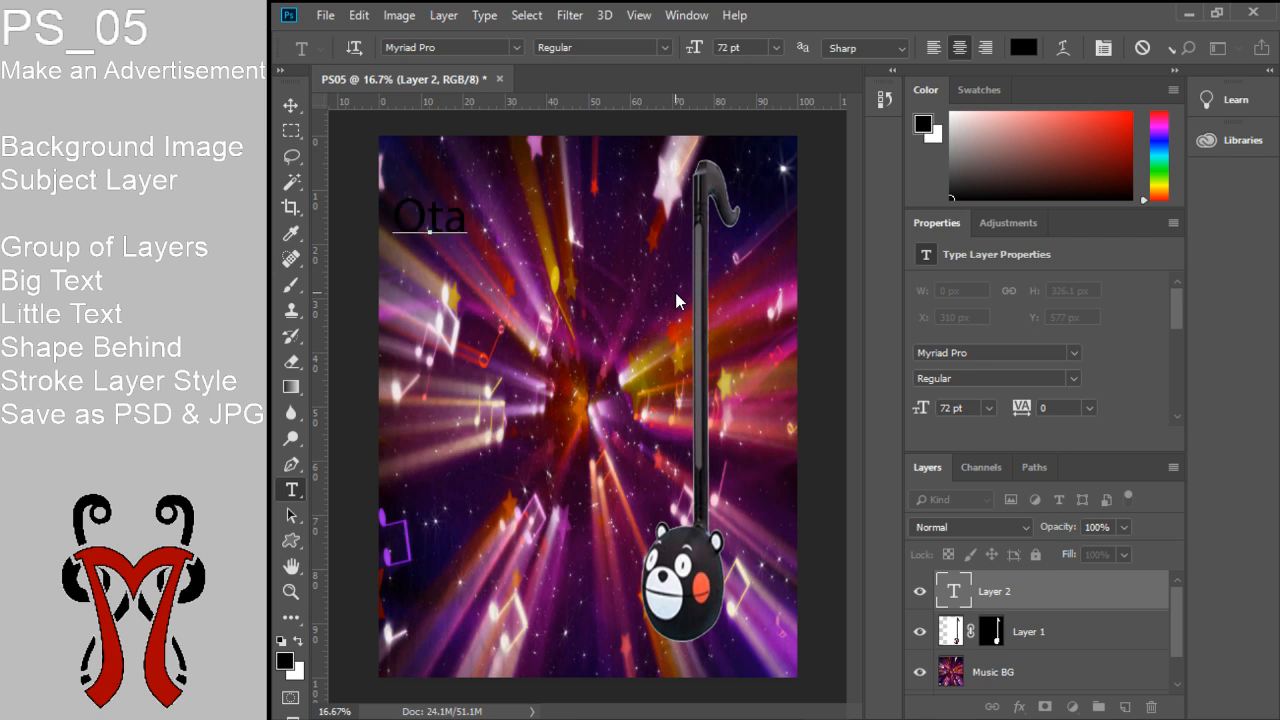
type("ma")
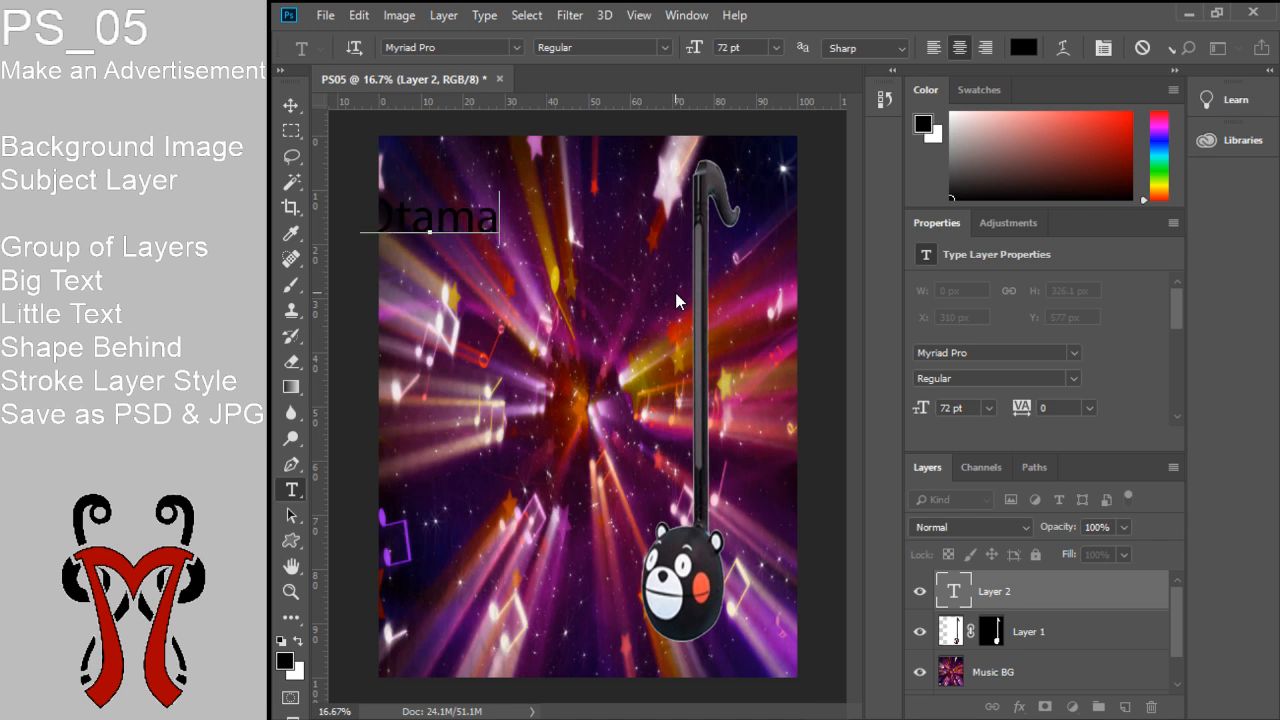
type("tone")
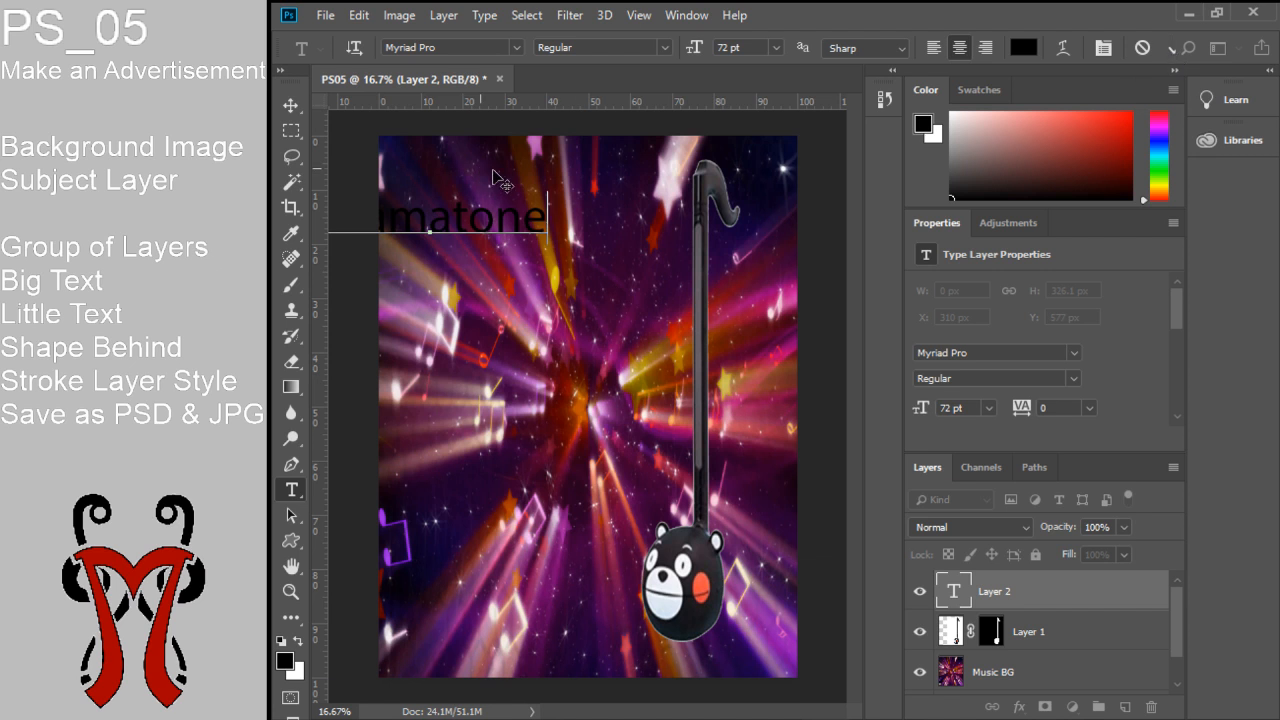
Move the Otamatone text fully onto the page, to about X 194 px, Y 336 px
left_click(294, 107)
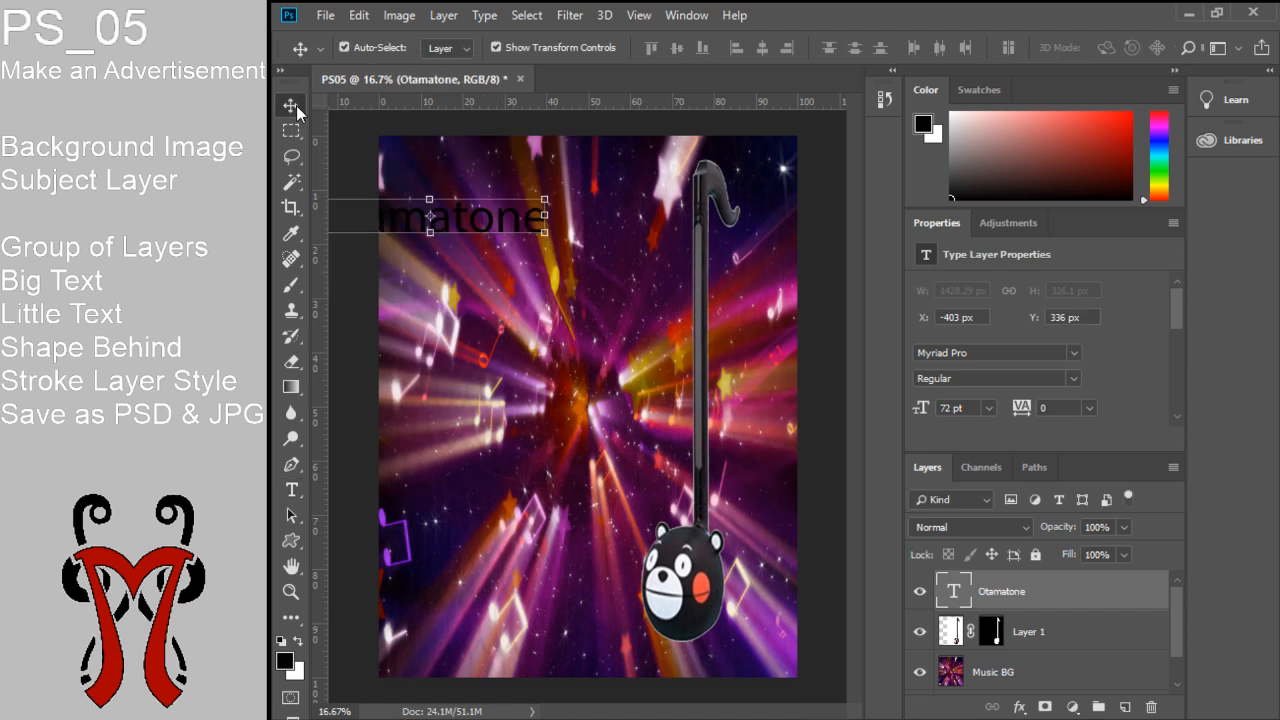
left_click_drag(474, 232, 608, 242)
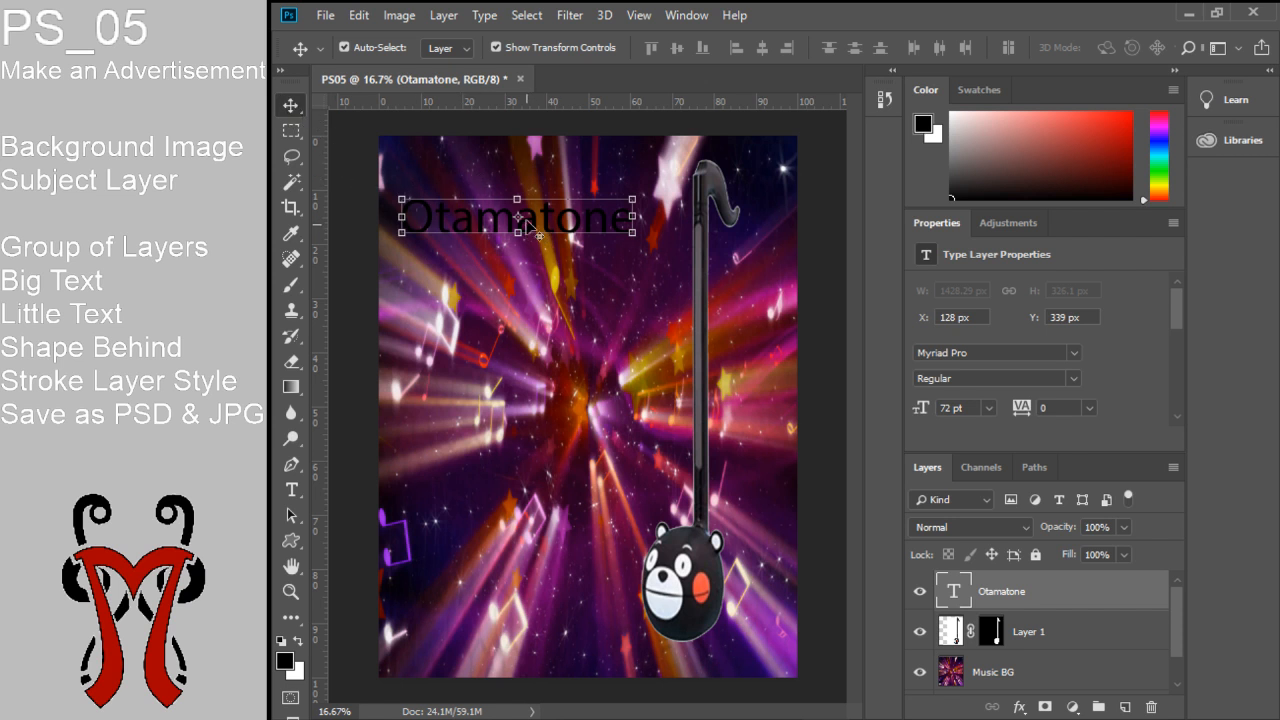
left_click_drag(551, 224, 563, 222)
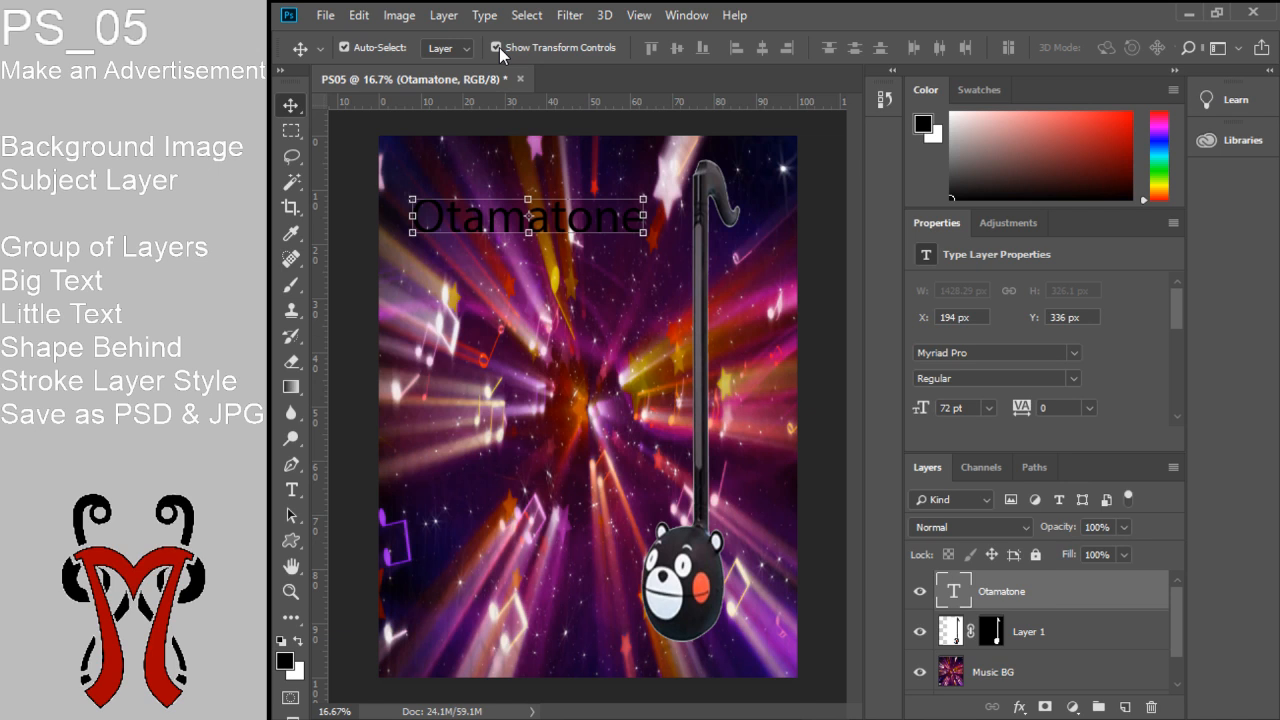
Scale the Otamatone text to about 157% width and 315% height and place it across the upper part of the page
left_click(643, 232)
left_click_drag(652, 257, 767, 440)
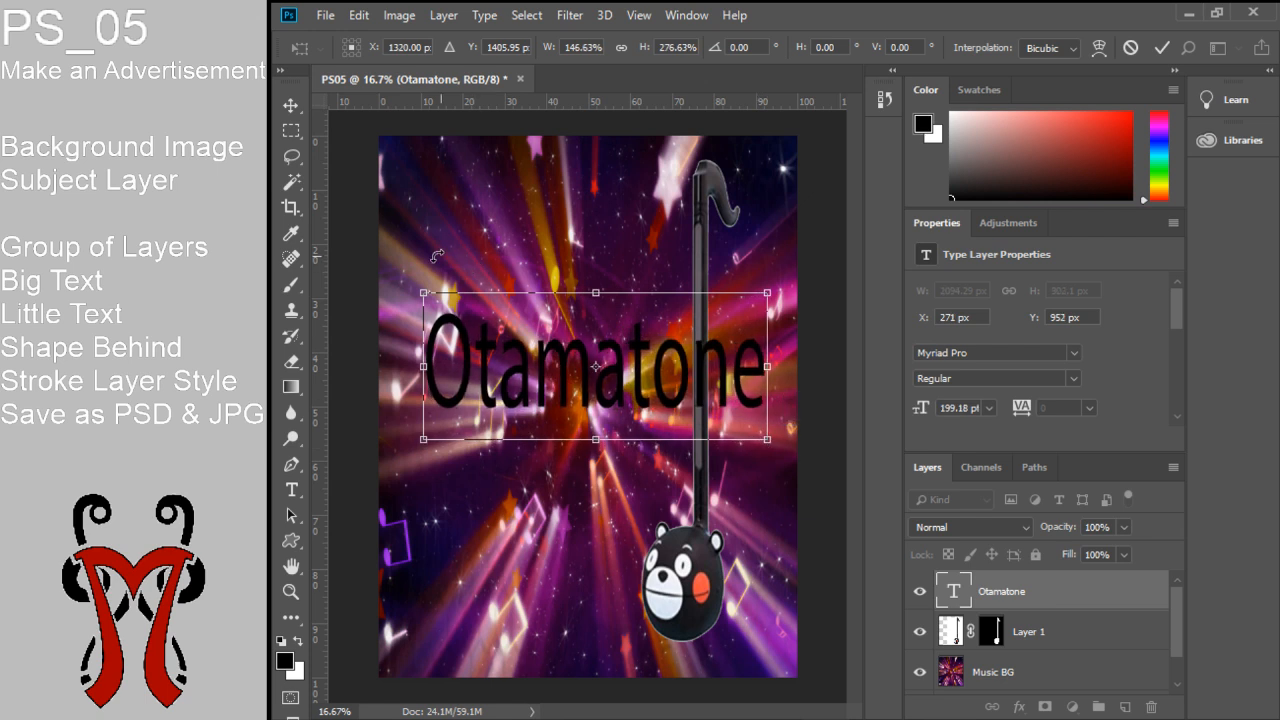
left_click_drag(424, 293, 399, 271)
left_click_drag(658, 397, 662, 337)
left_click_drag(793, 409, 768, 400)
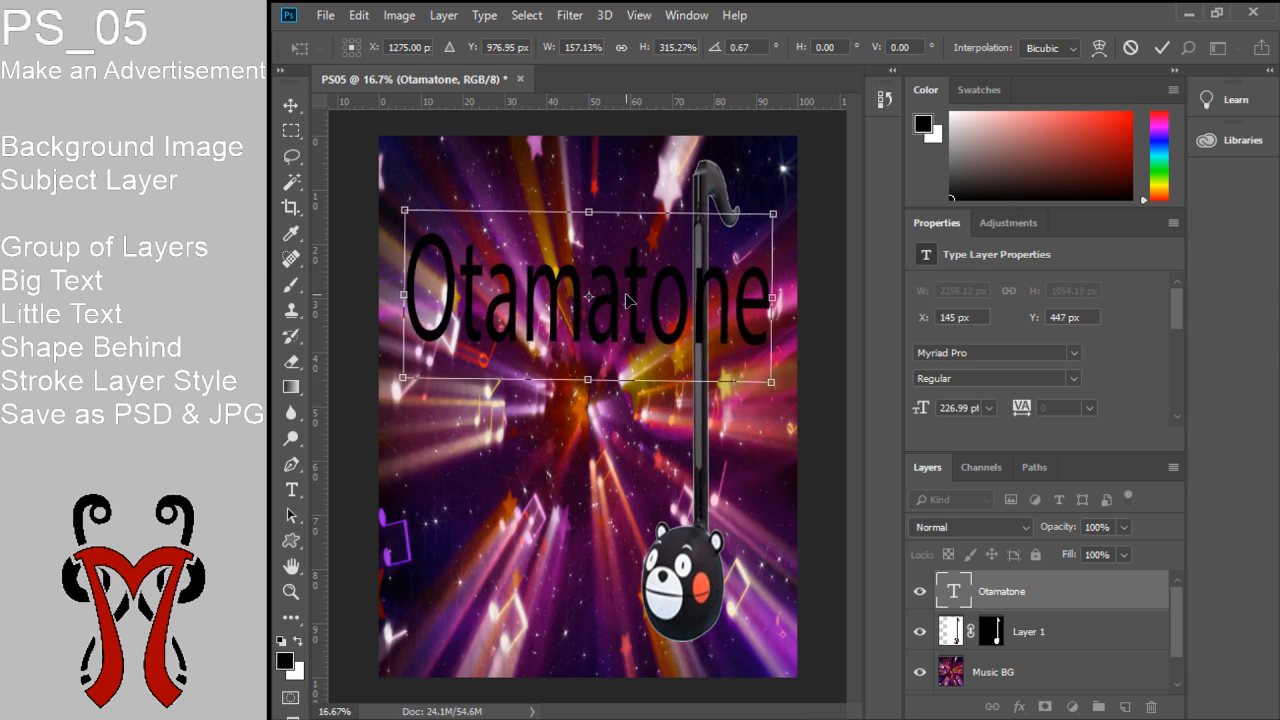
left_click_drag(636, 280, 636, 250)
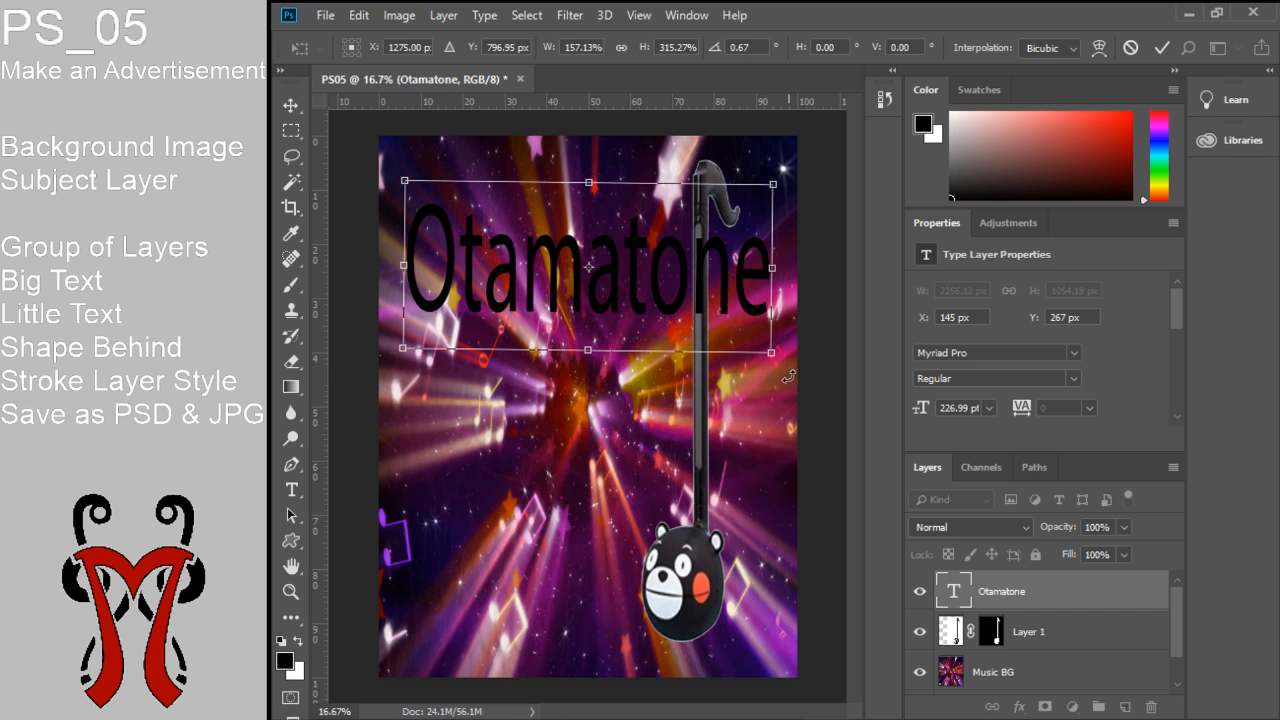
Rotate the Otamatone title to about -27.6° and place it across the upper middle of the page, at about X -3 px, Y 334 px
left_click_drag(791, 376, 786, 252)
left_click_drag(710, 245, 698, 345)
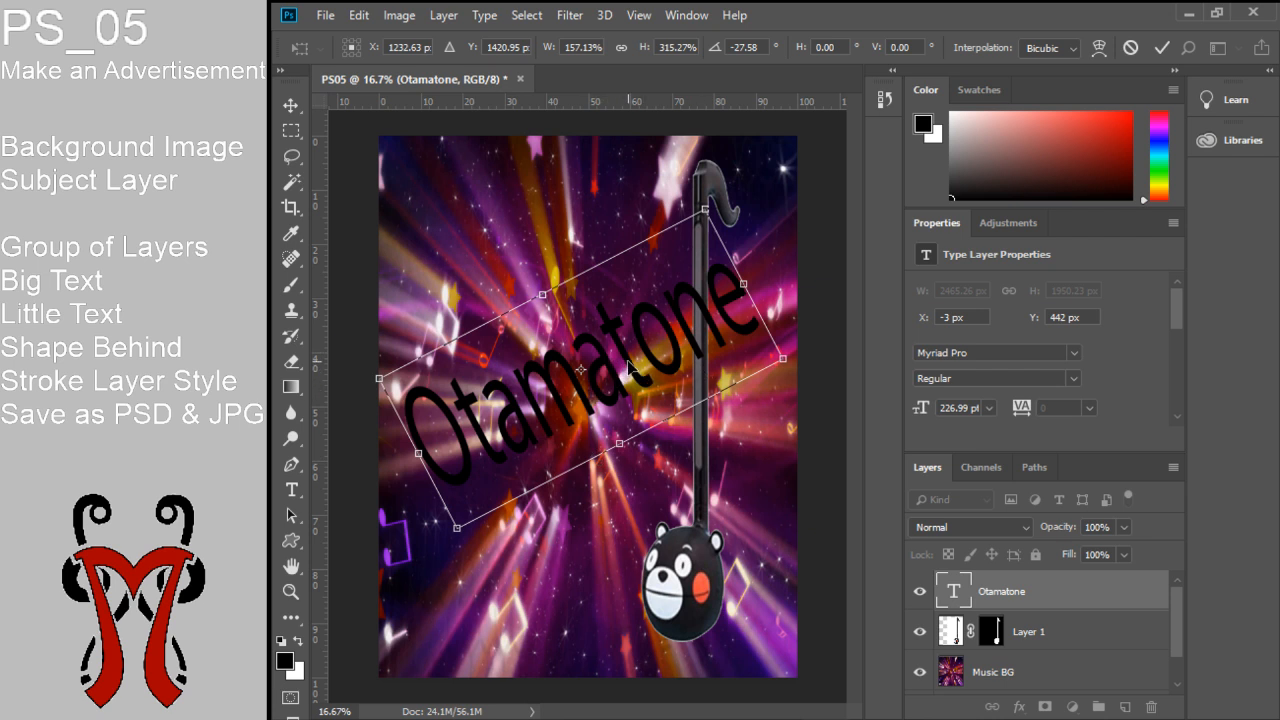
left_click_drag(628, 367, 630, 349)
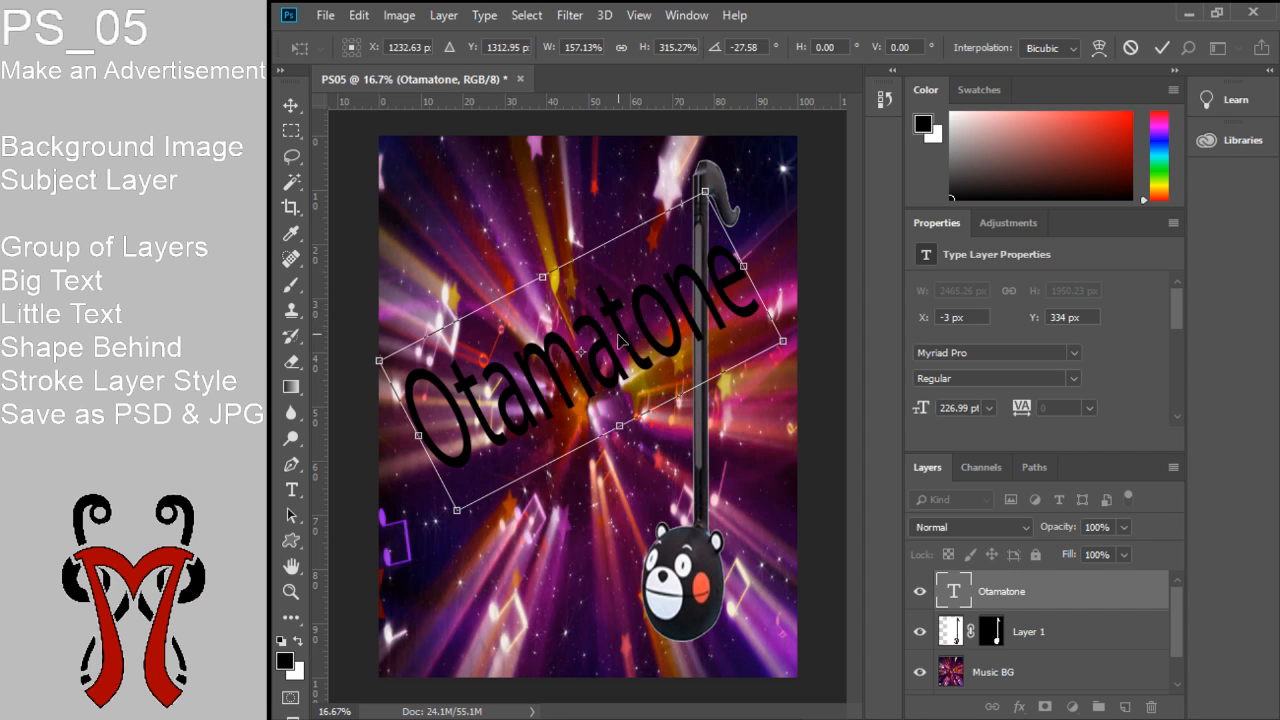
key("Return")
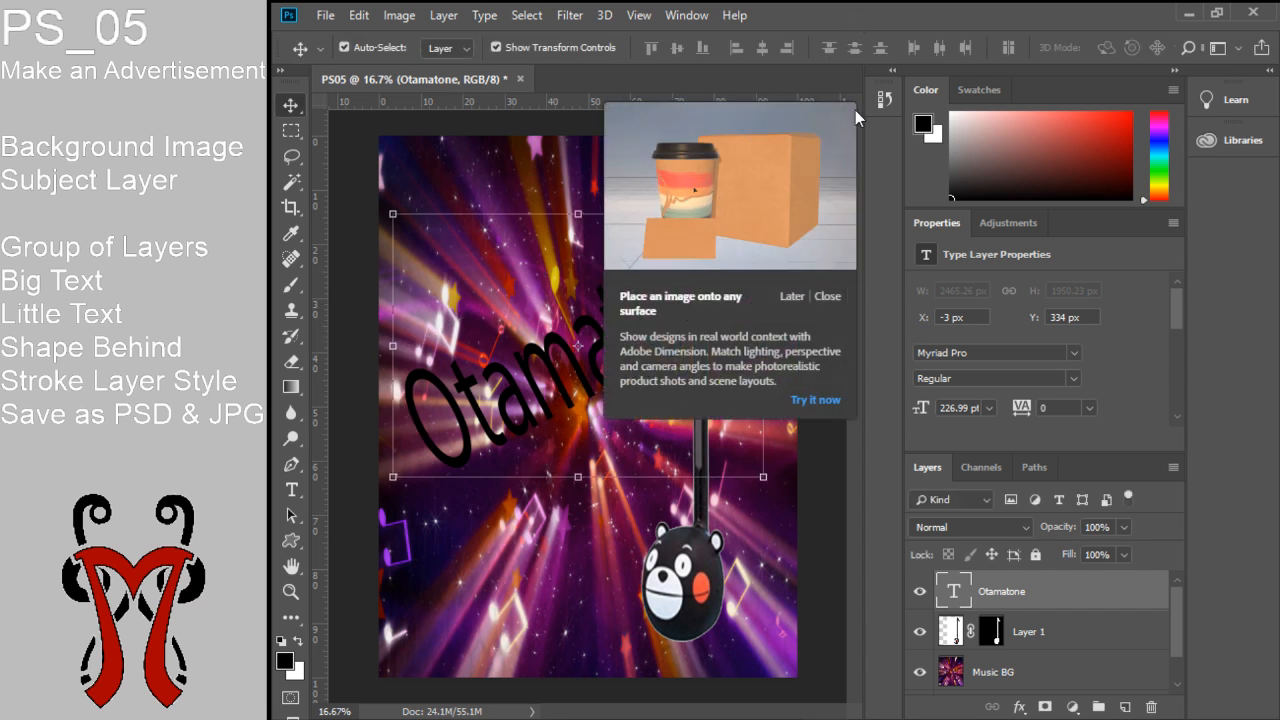
left_click(827, 296)
mouse_move(603, 367)
left_mouse_down()
mouse_move(630, 335)
mouse_move(560, 385)
mouse_move(597, 360)
left_mouse_up()
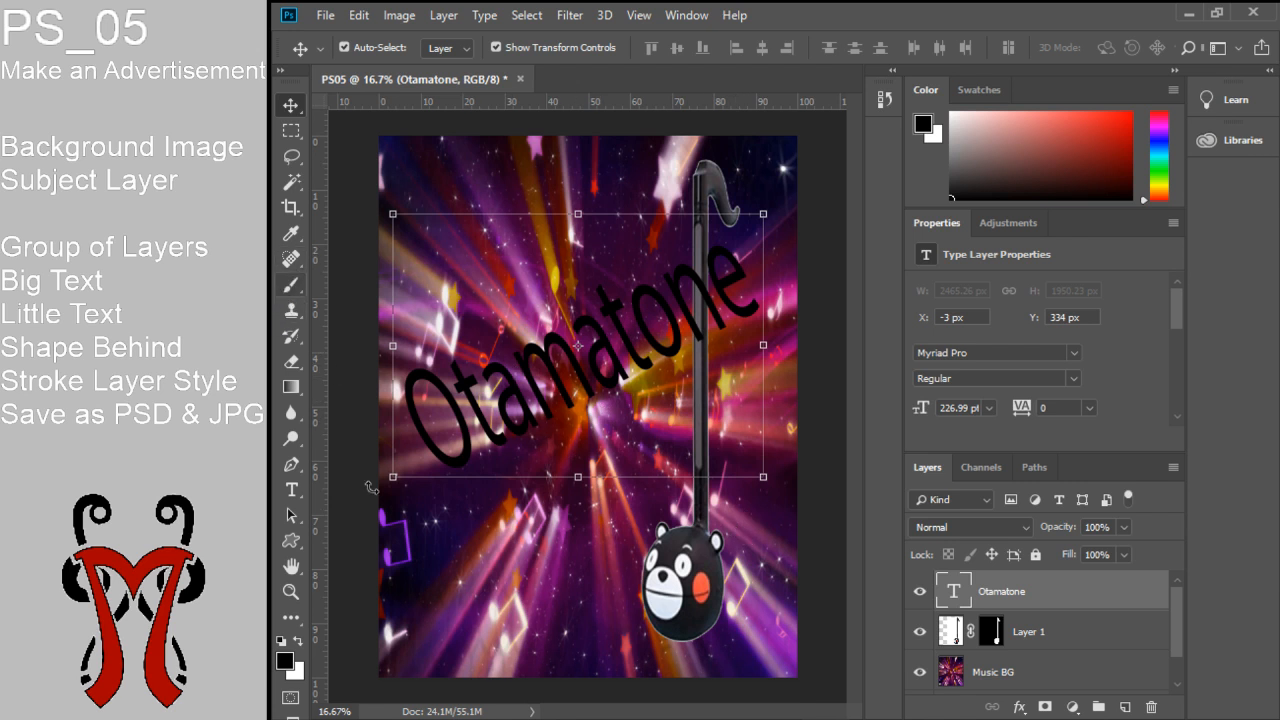
Add three lines of black 72 pt Myriad Pro text below the title: "Annoy everyone", "around you with ease!", "BUY ONE TODAY!"
left_click(291, 489)
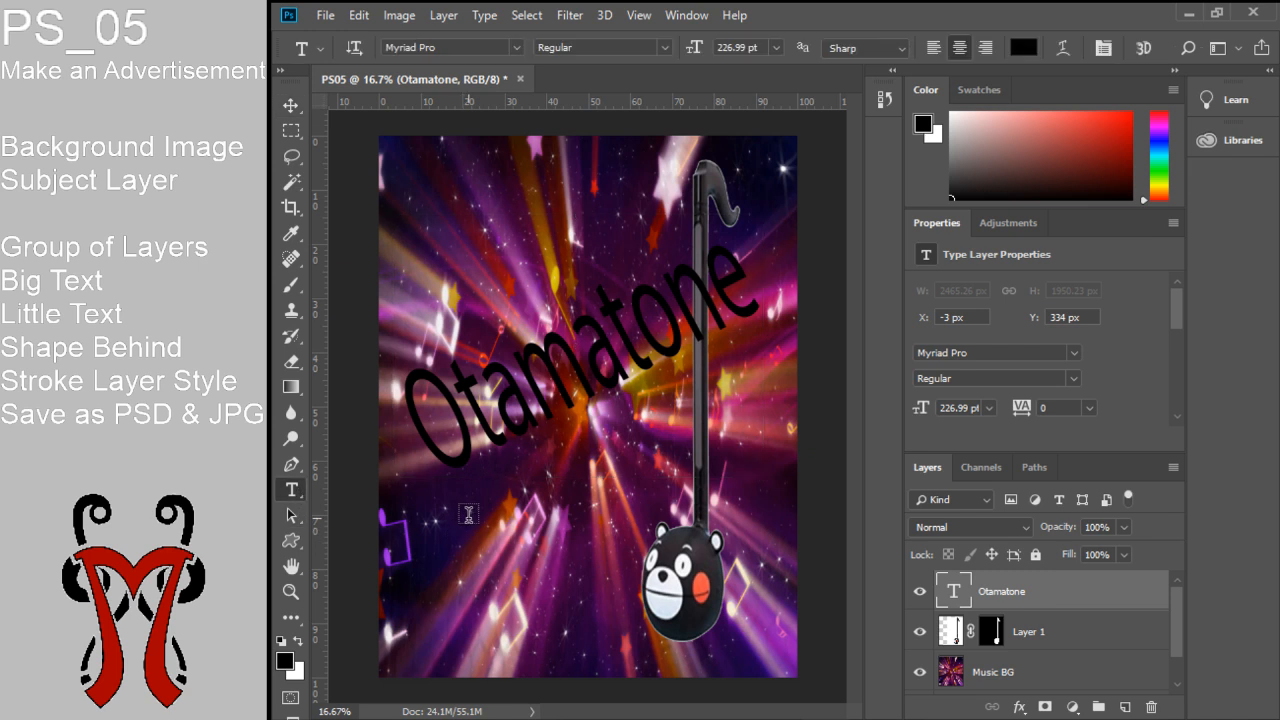
left_click(484, 520)
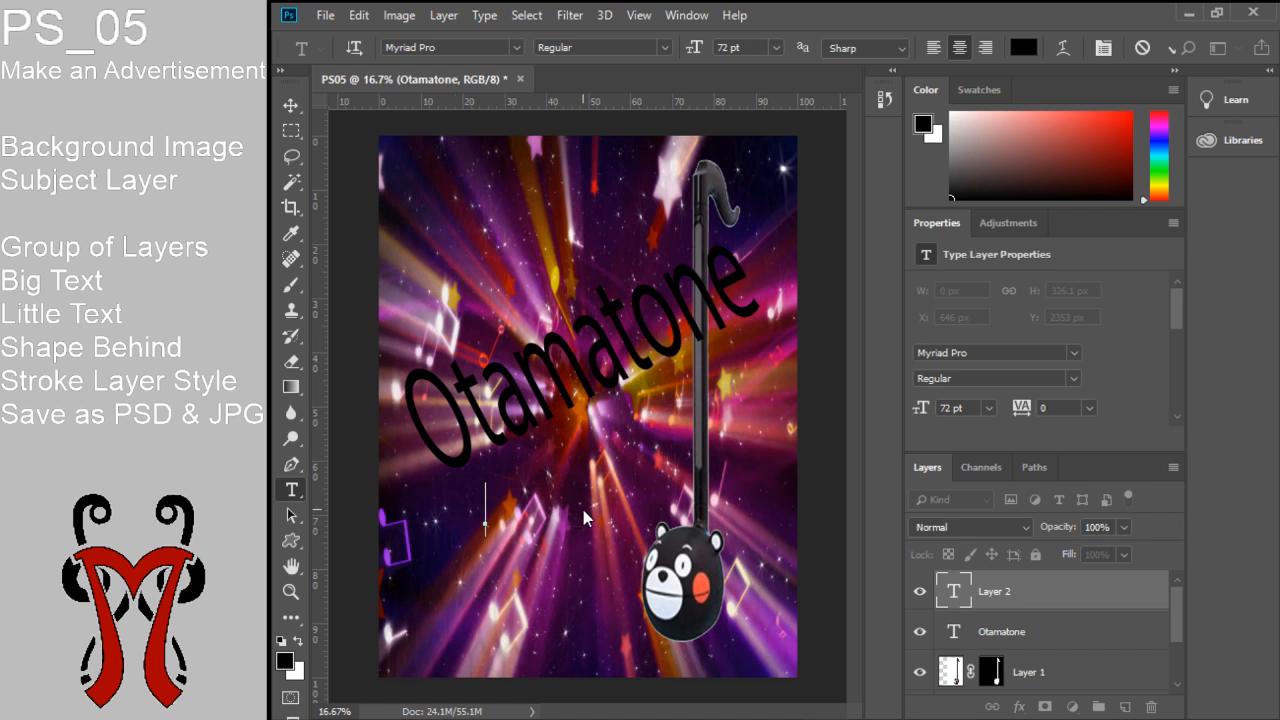
type("Anno")
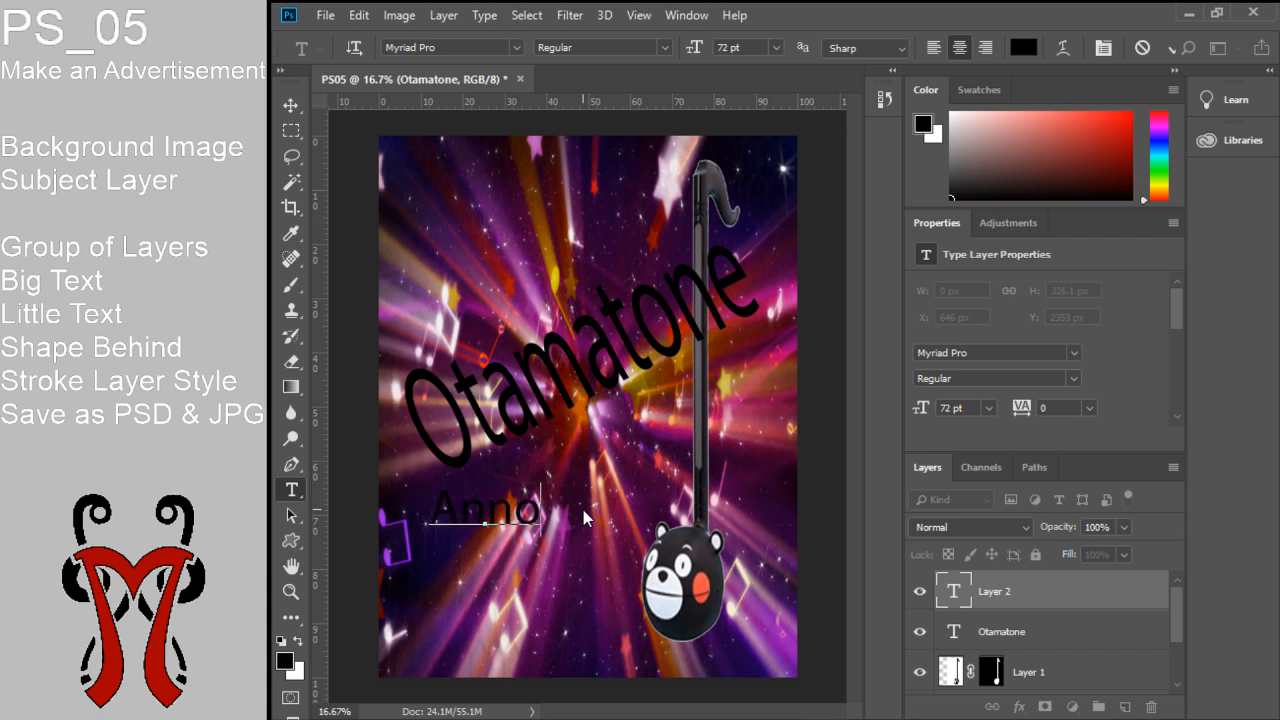
type("y everyone a")
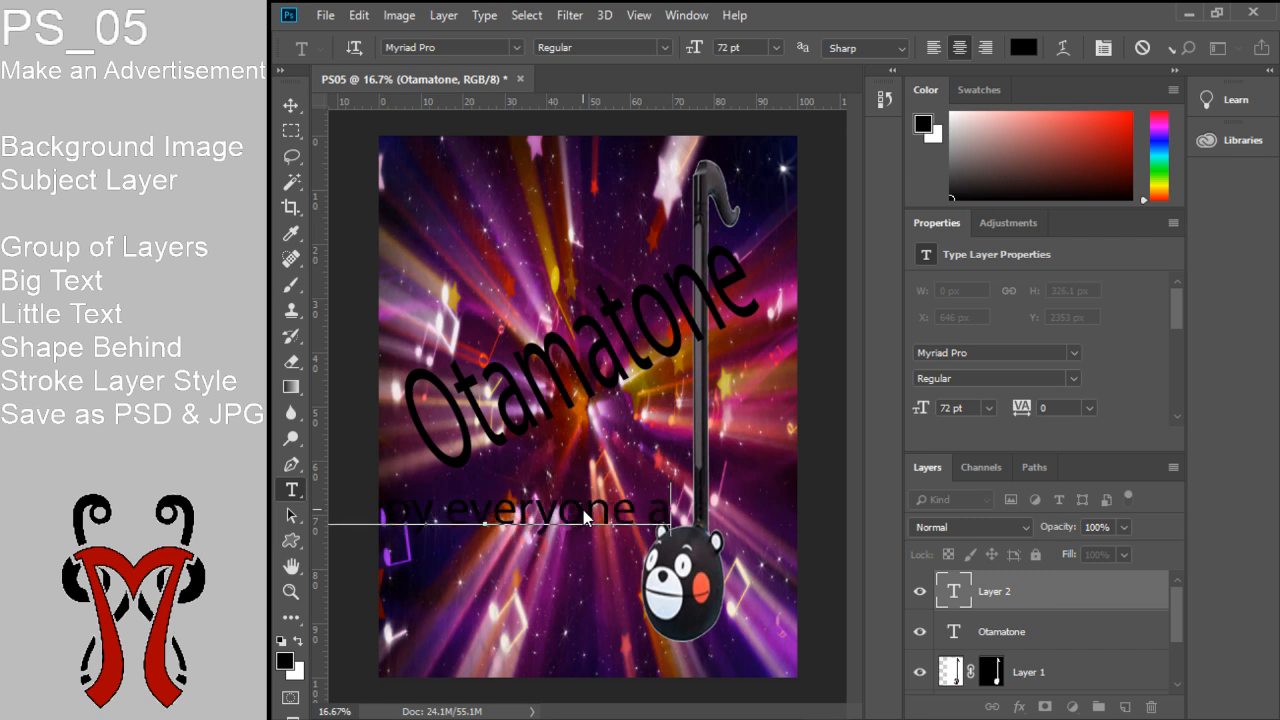
key("BackSpace")
key("BackSpace")
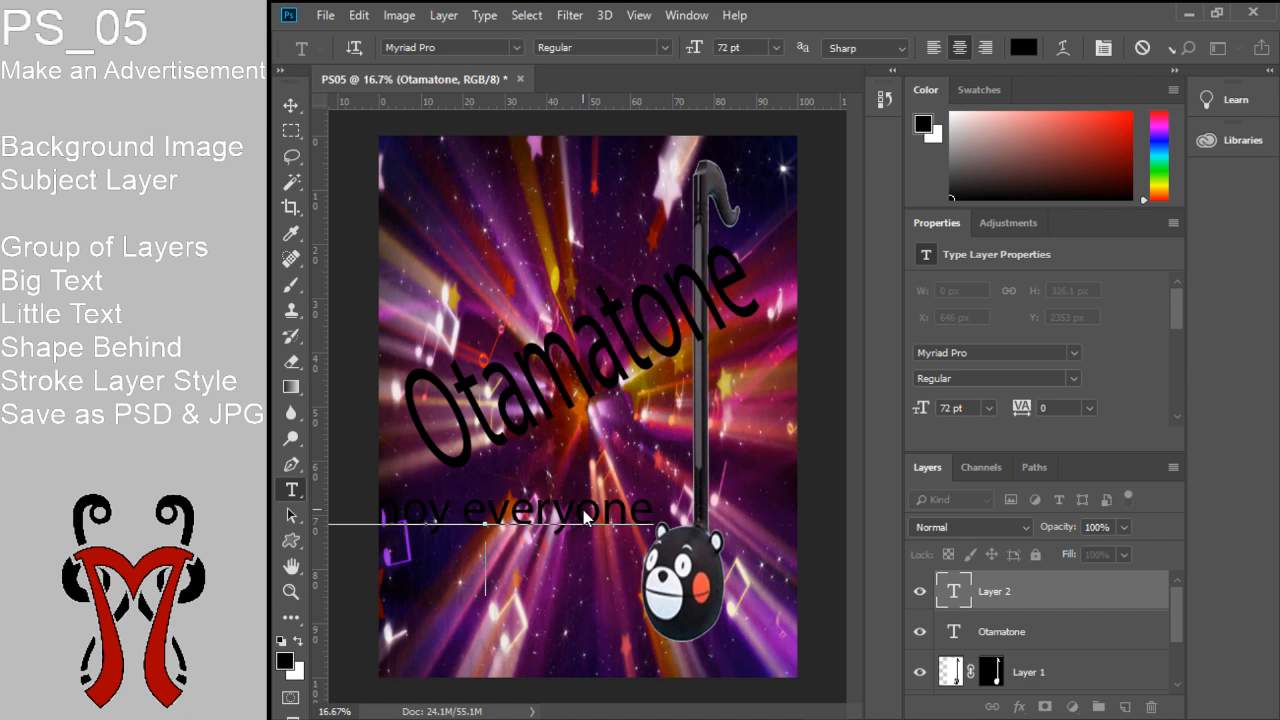
type("arond you")
key("BackSpace")
key("BackSpace")
key("BackSpace")
key("BackSpace")
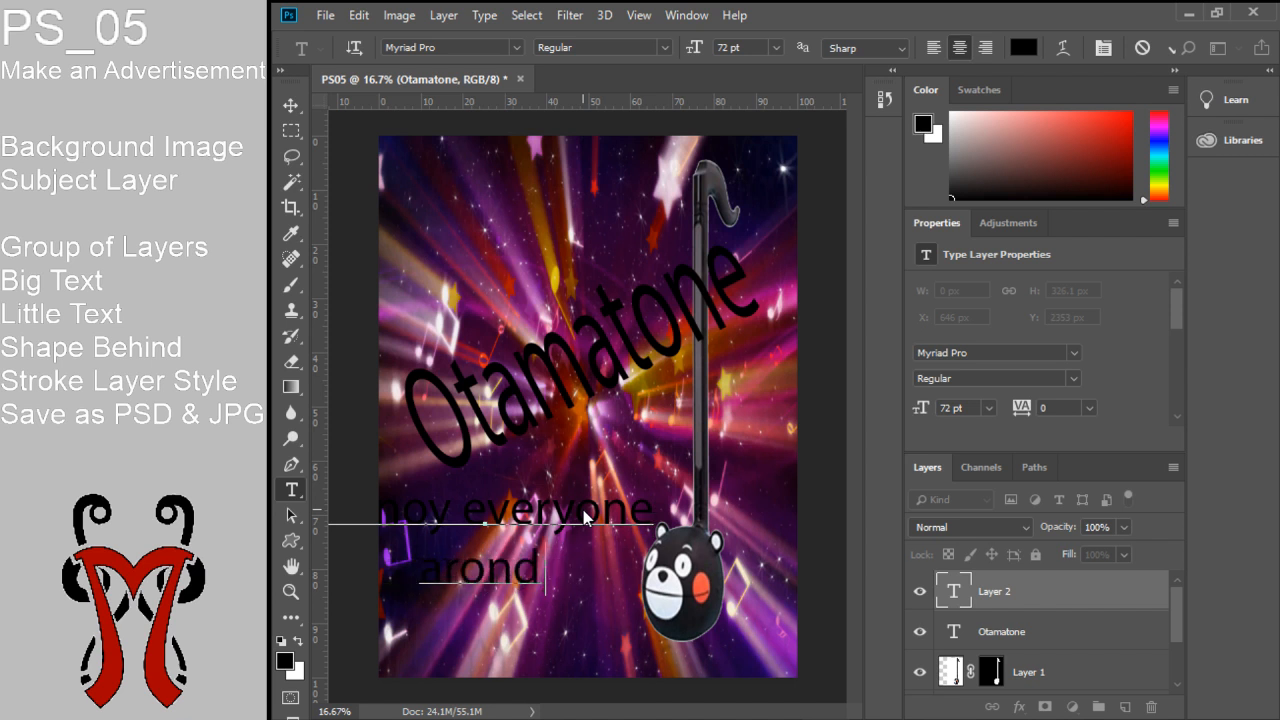
key("BackSpace")
key("BackSpace")
type("ud")
key("BackSpace")
type("nd you")
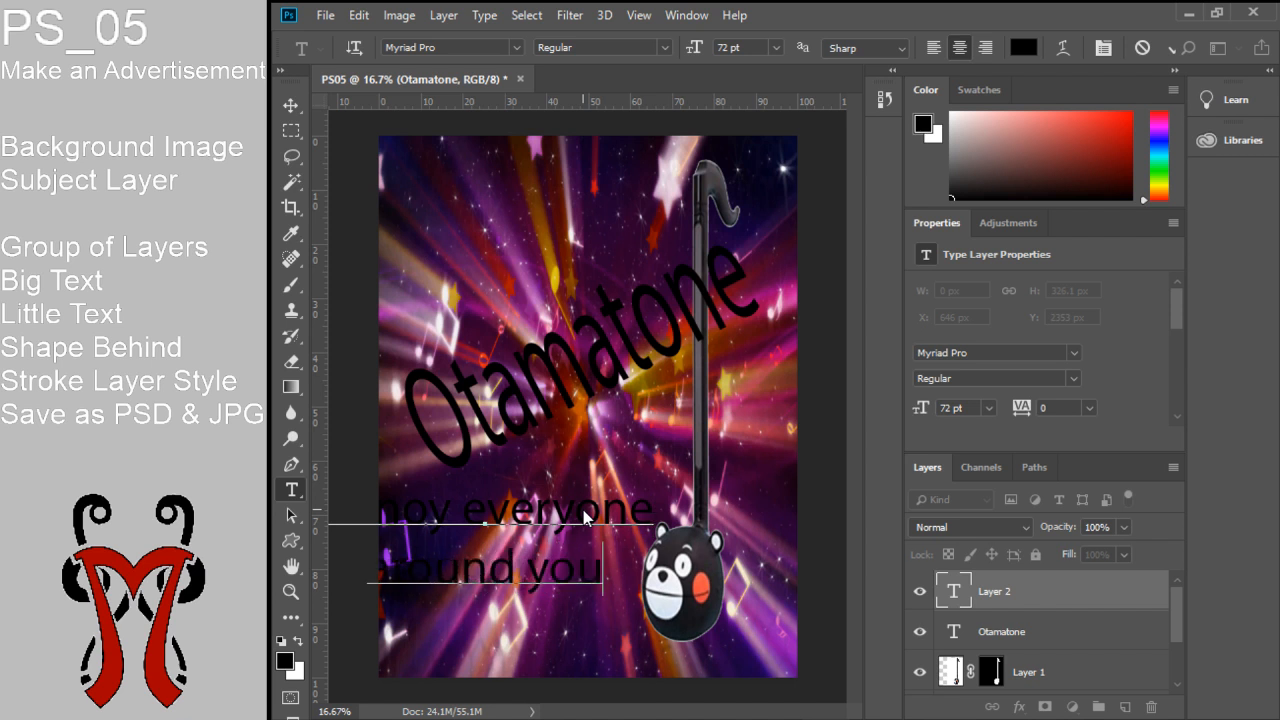
type(" with ease")
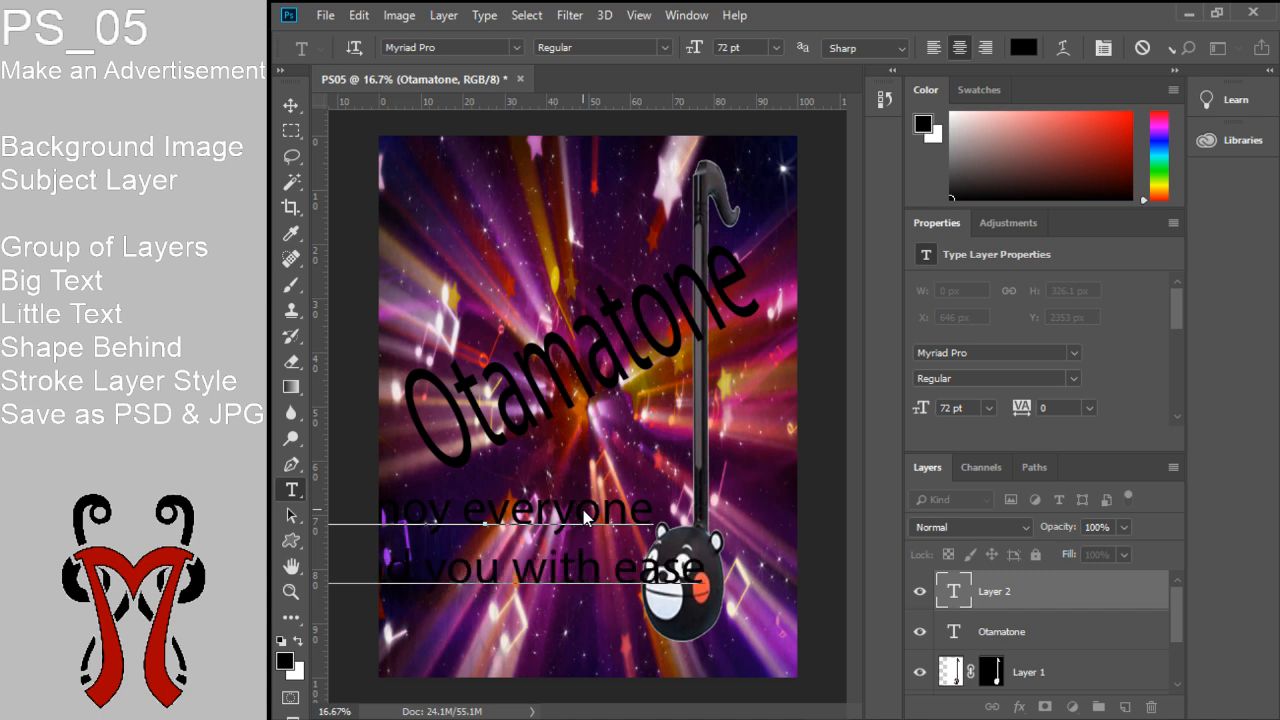
type("!B")
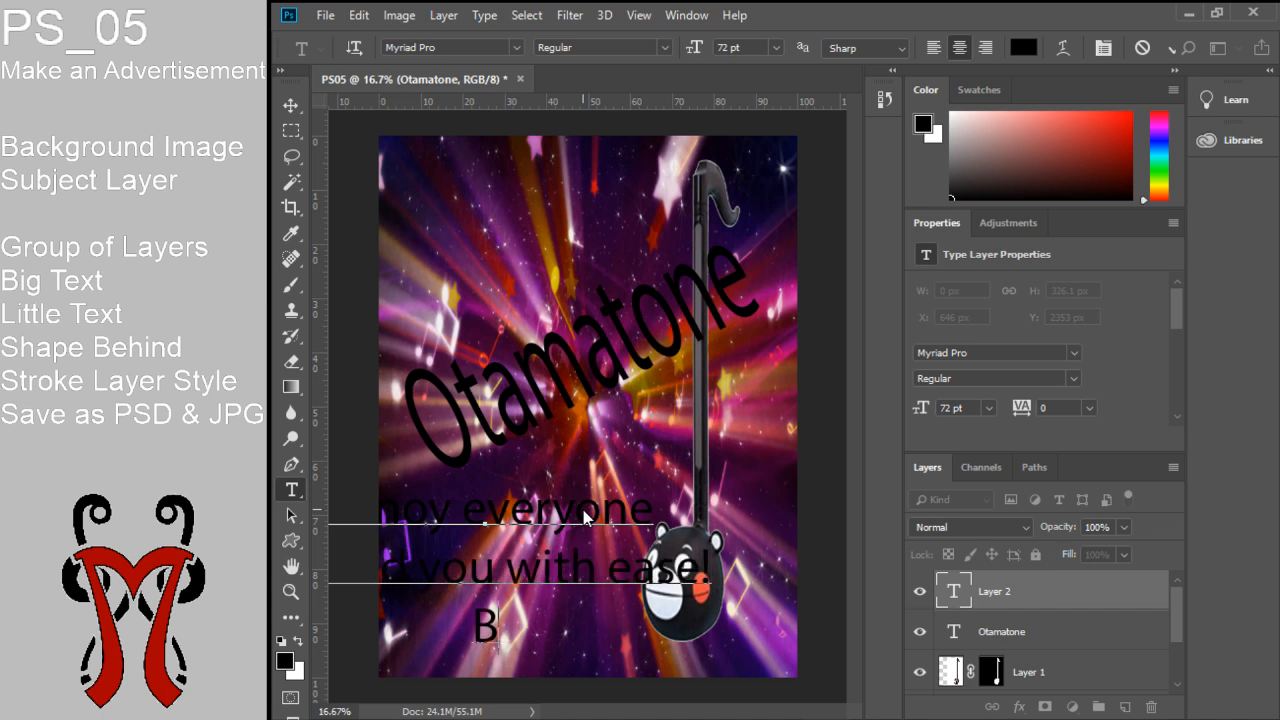
type("UY ONE TODAY!")
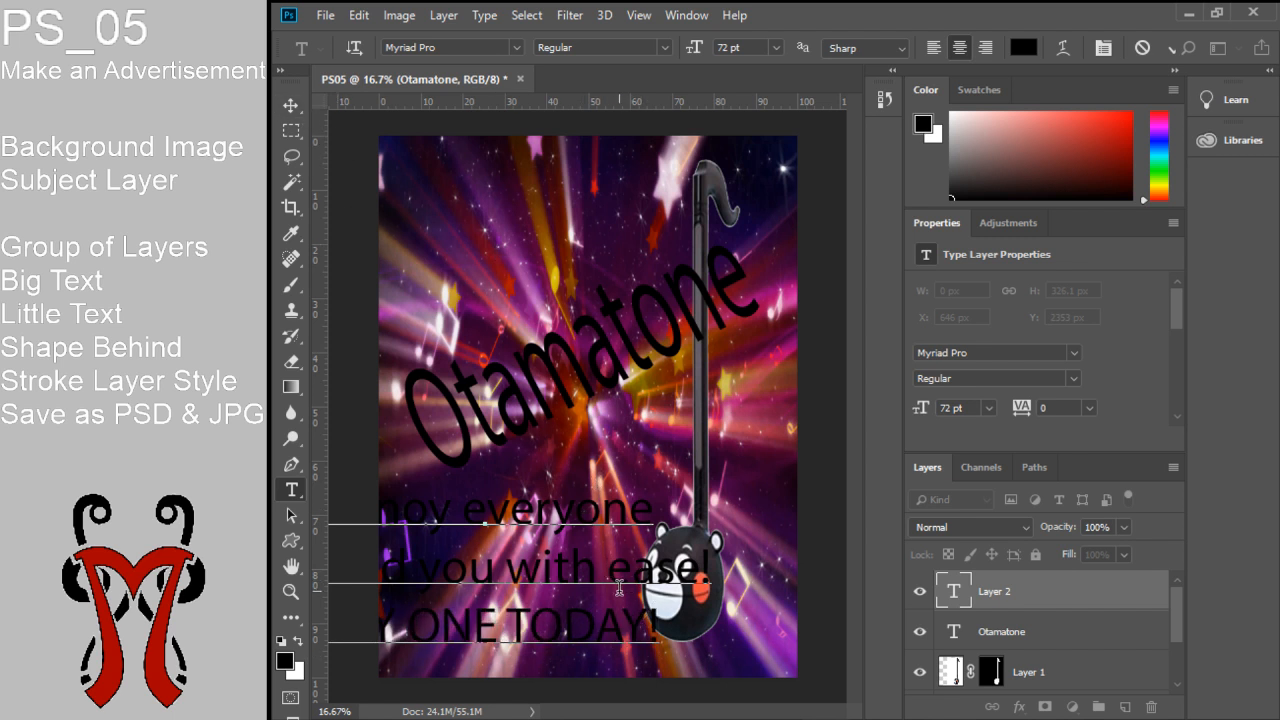
Scale the slogan text to about 55% and place it beside the otamatone's head, at about X 82 px, Y 2078 px
left_click(291, 105)
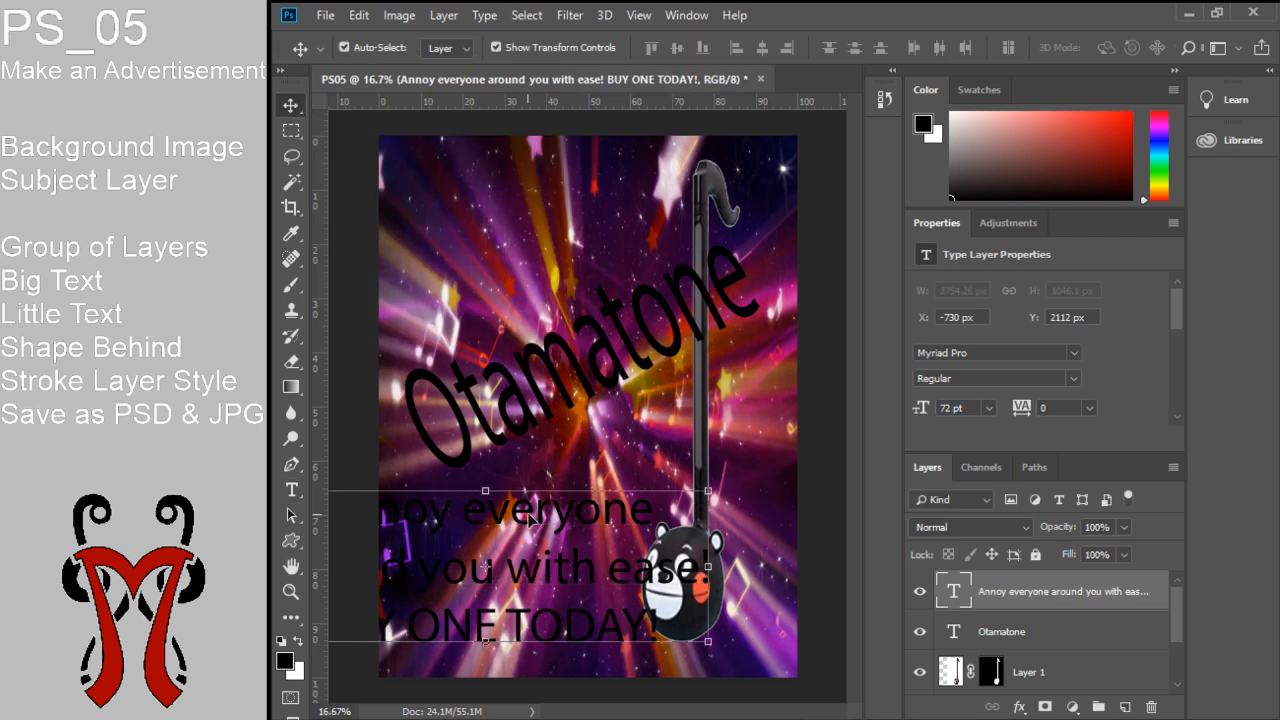
left_click_drag(535, 588, 643, 572)
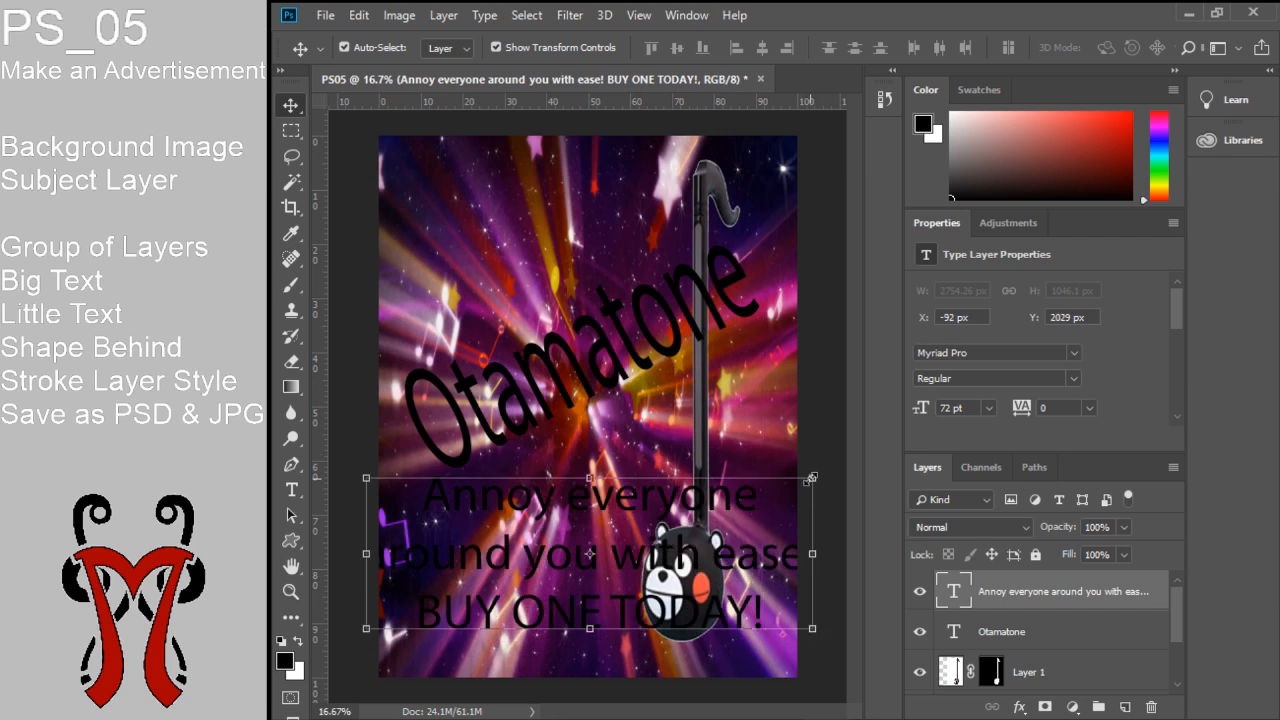
left_click_drag(812, 478, 600, 533)
left_click_drag(572, 610, 593, 538)
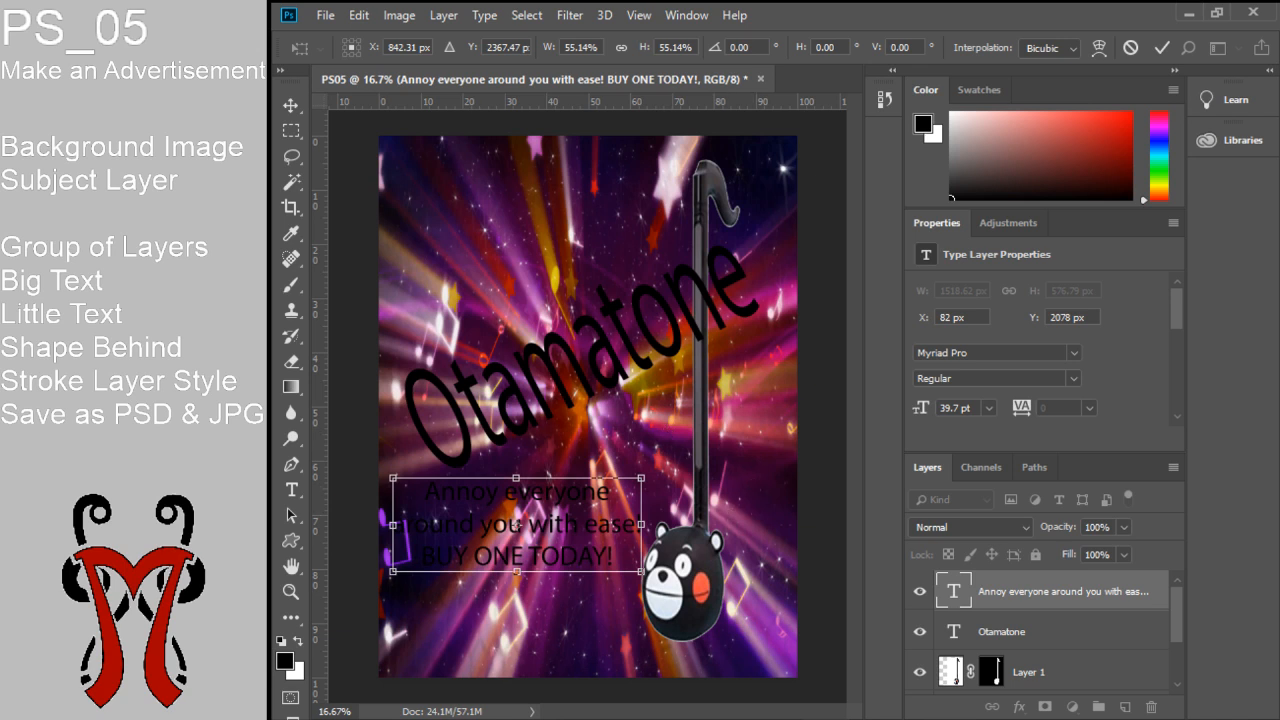
left_click(1161, 47)
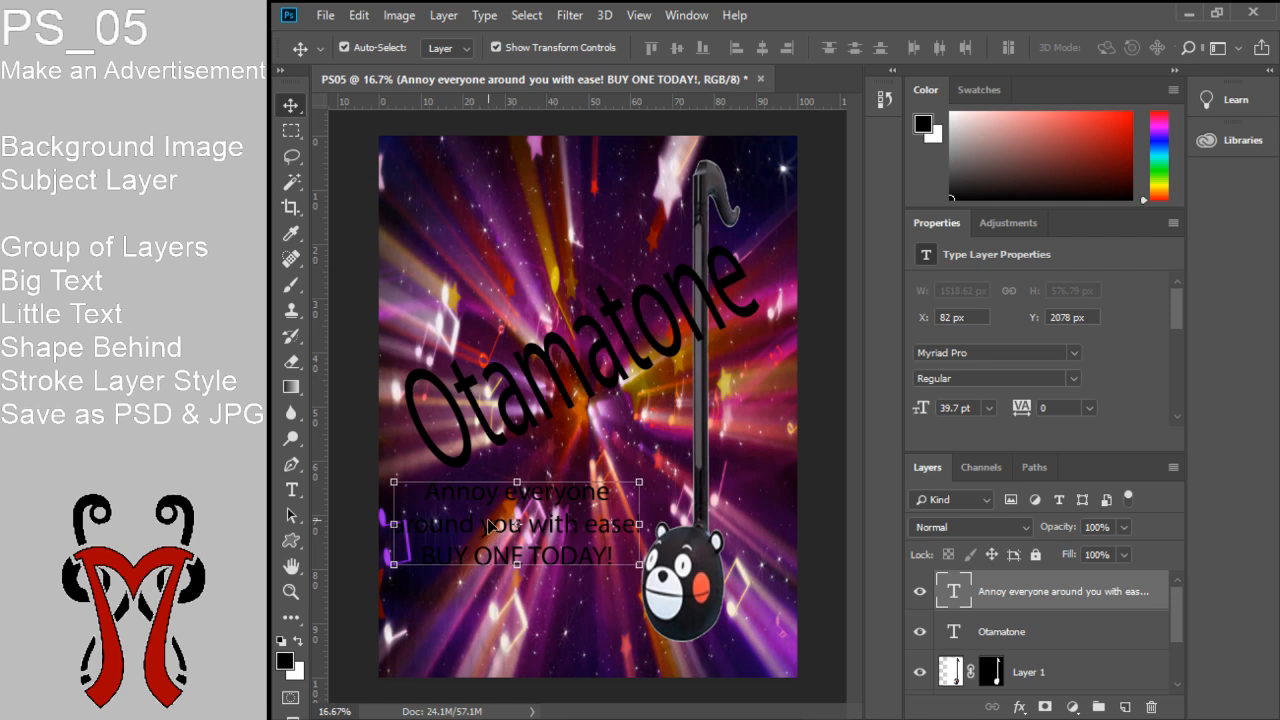
Draw the banner custom shape with curved-in sides as a shape layer over the slogan, about 1662 by 684 px
left_click(291, 540)
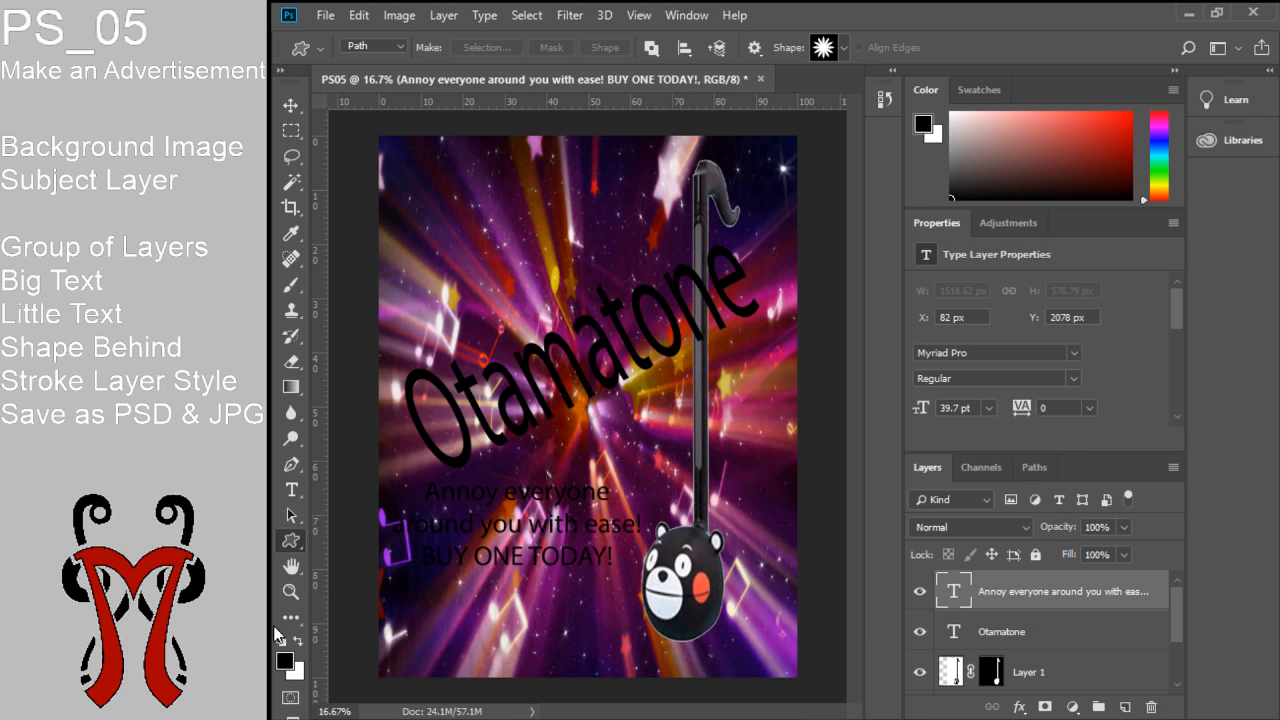
left_click(404, 48)
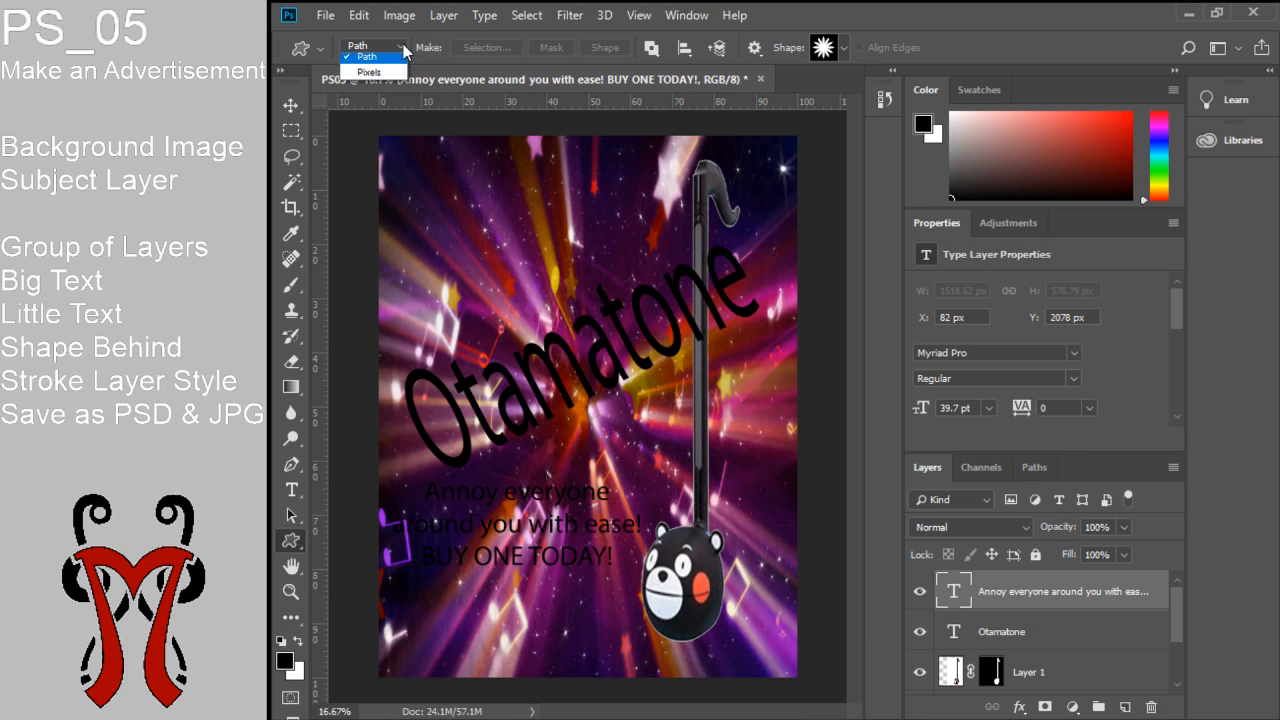
left_click(365, 56)
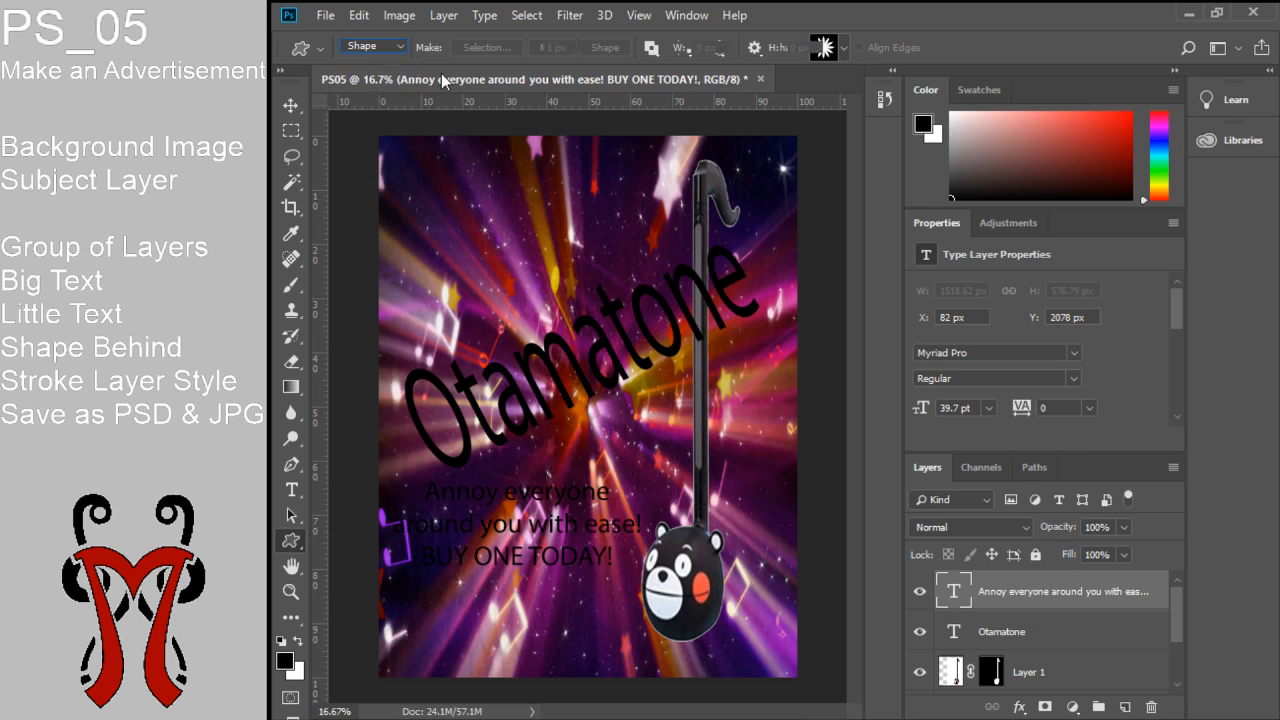
left_click(1040, 47)
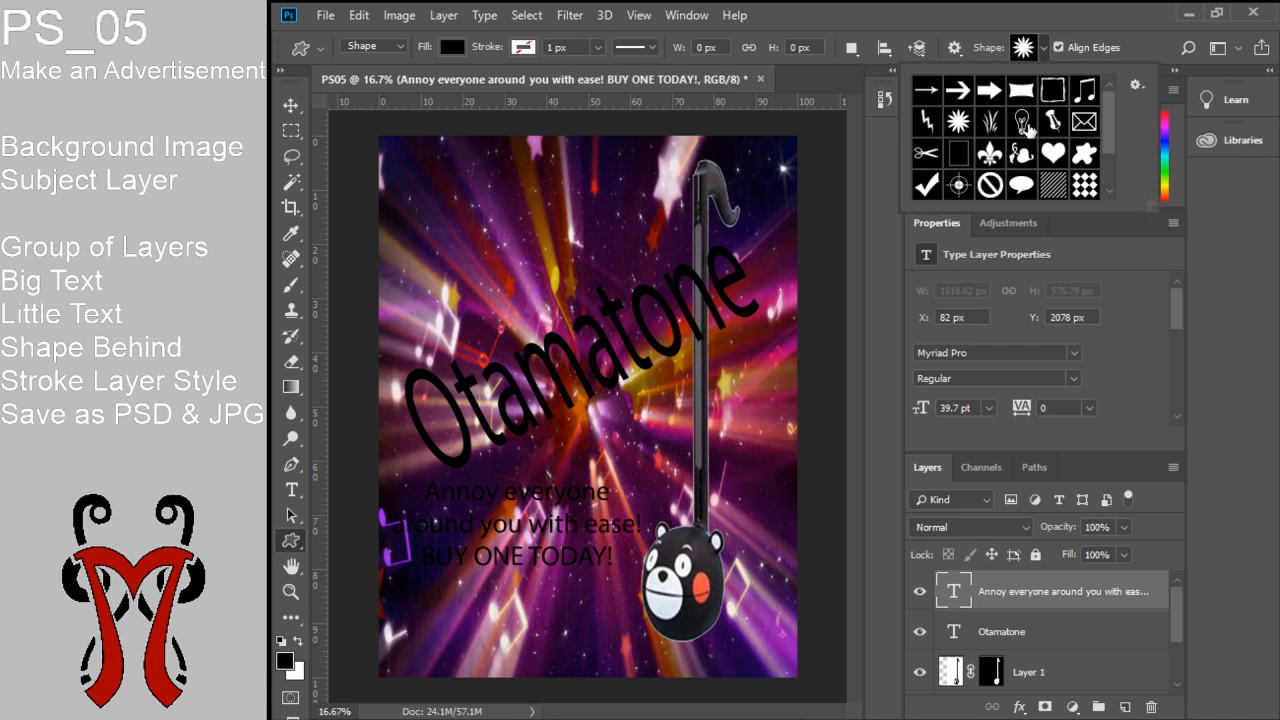
scroll(1014, 176, "down", 1)
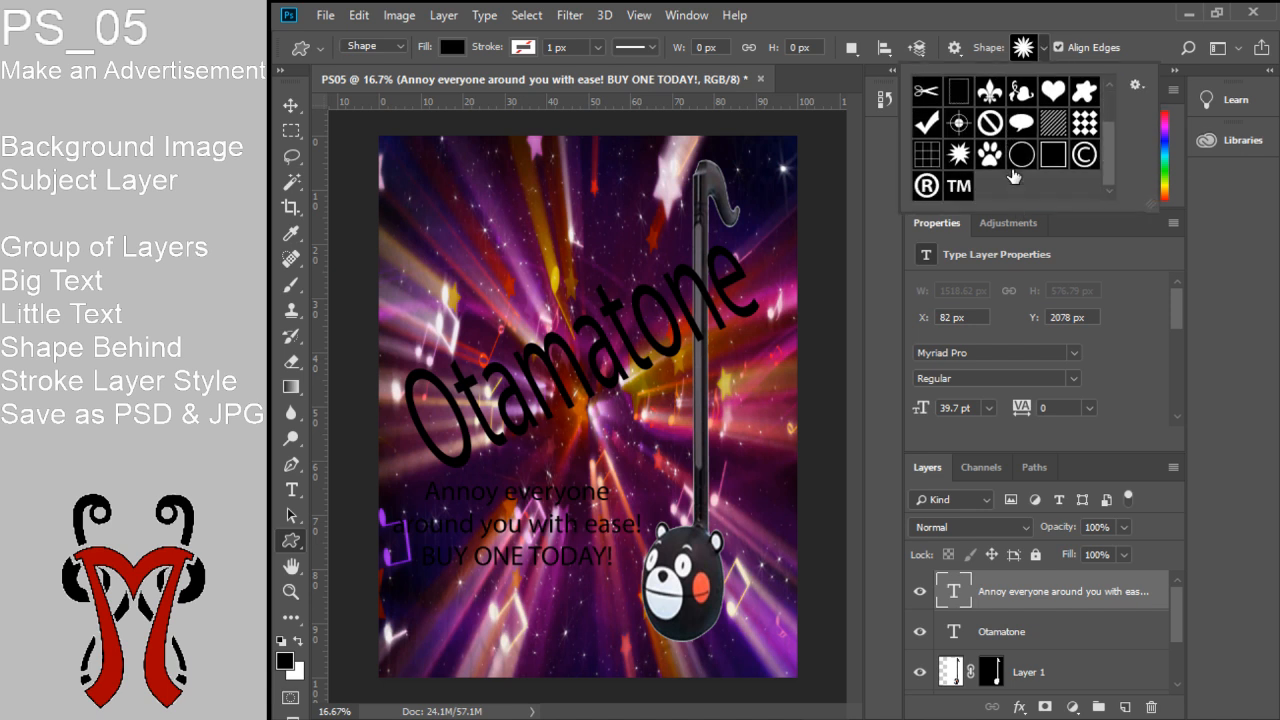
scroll(1014, 176, "up", 2)
left_click(1020, 90)
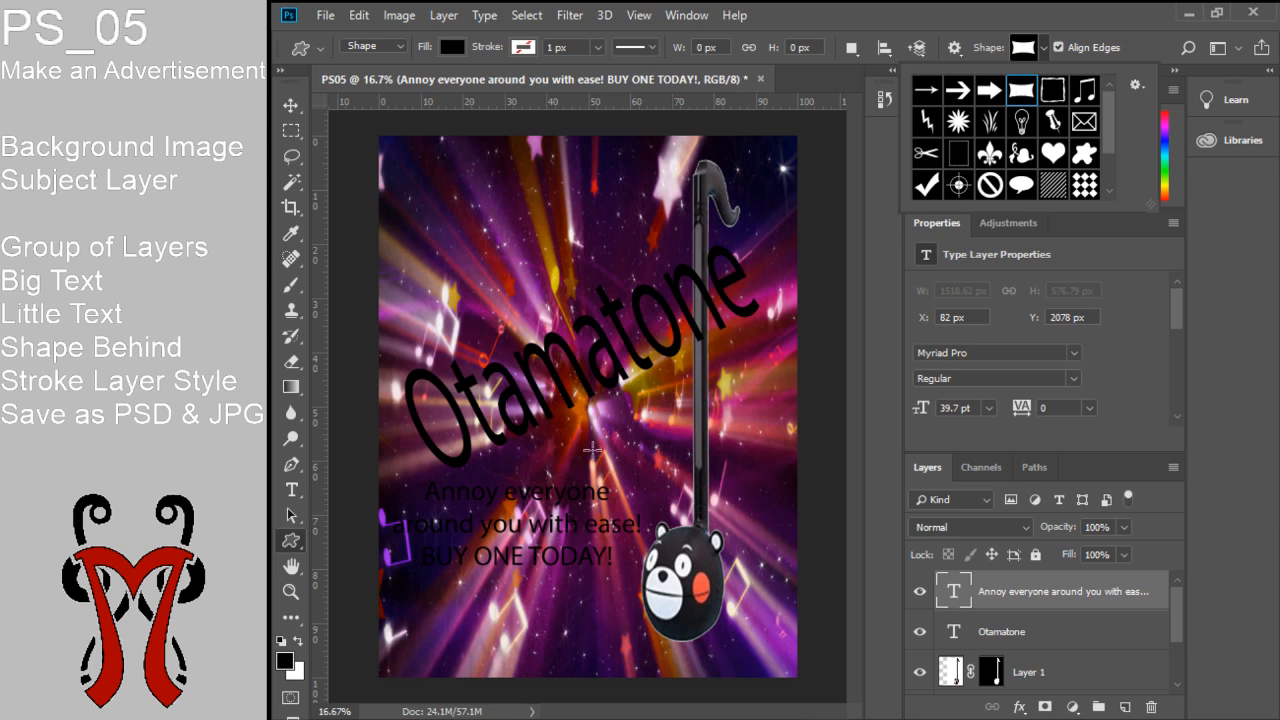
left_click(379, 469)
left_click_drag(379, 469, 652, 580)
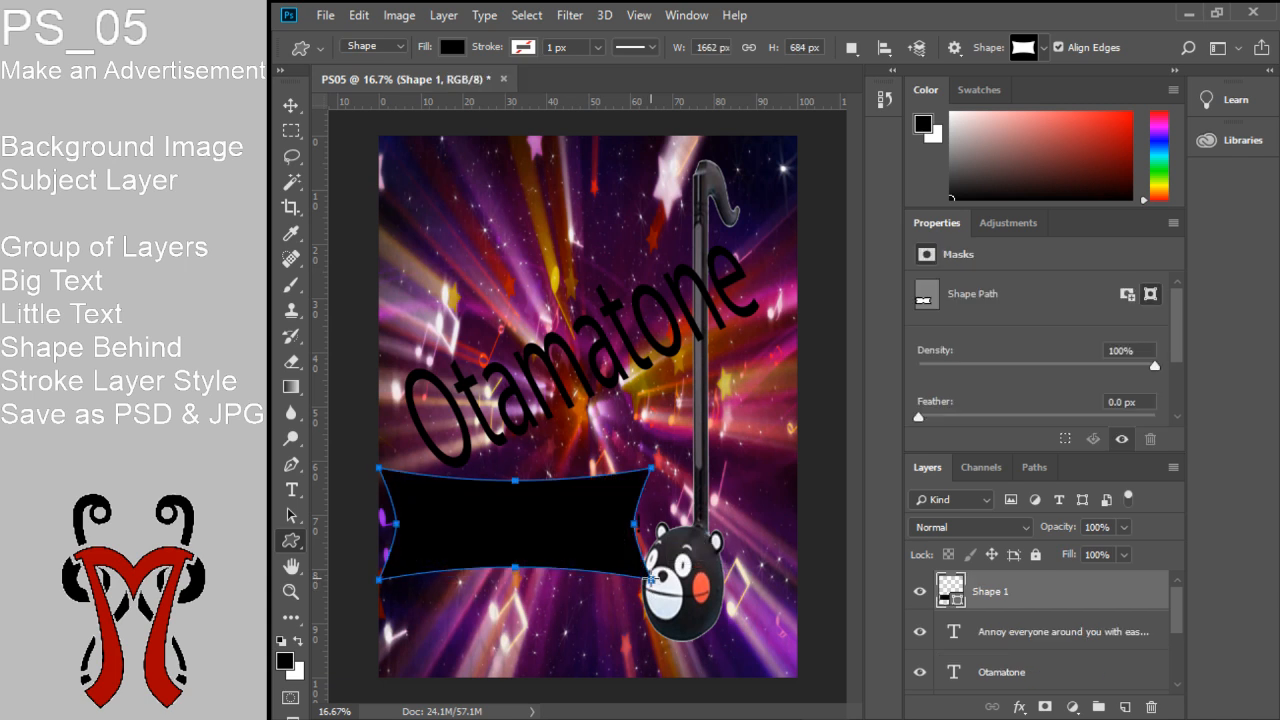
Give the banner shape a white fill and a black stroke about 59 px wide
left_click(453, 47)
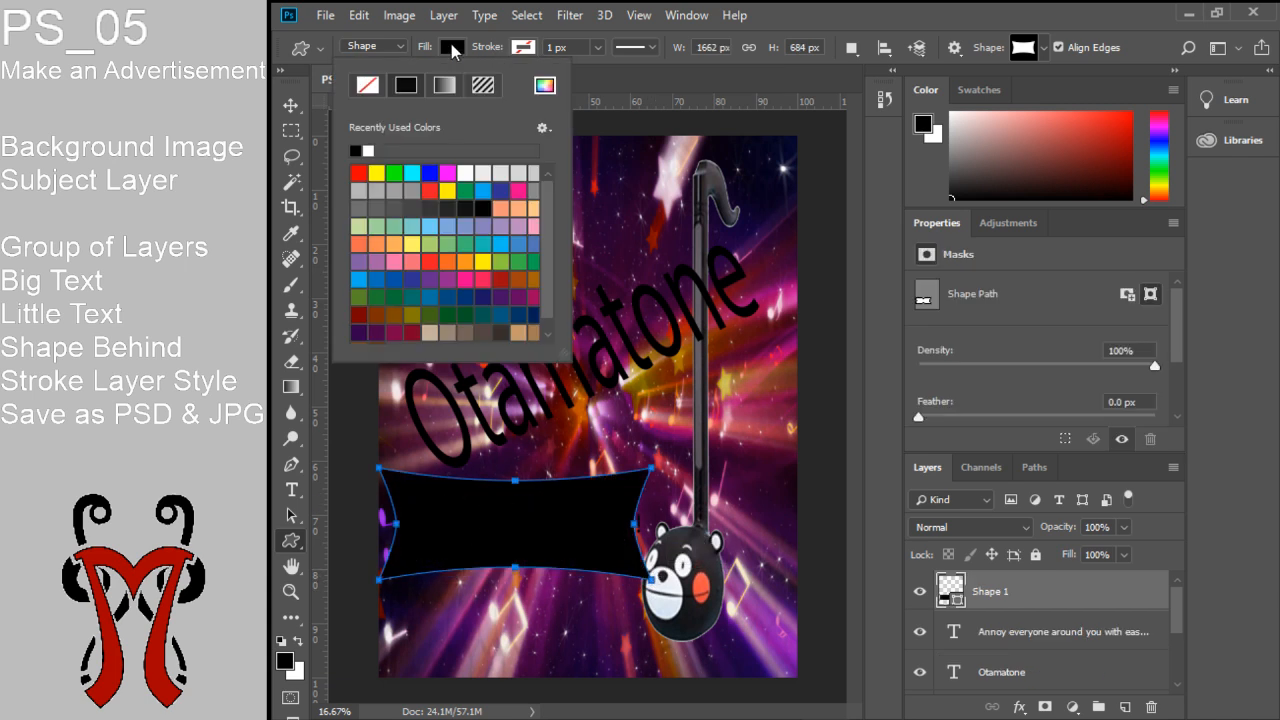
left_click(466, 173)
left_click(449, 48)
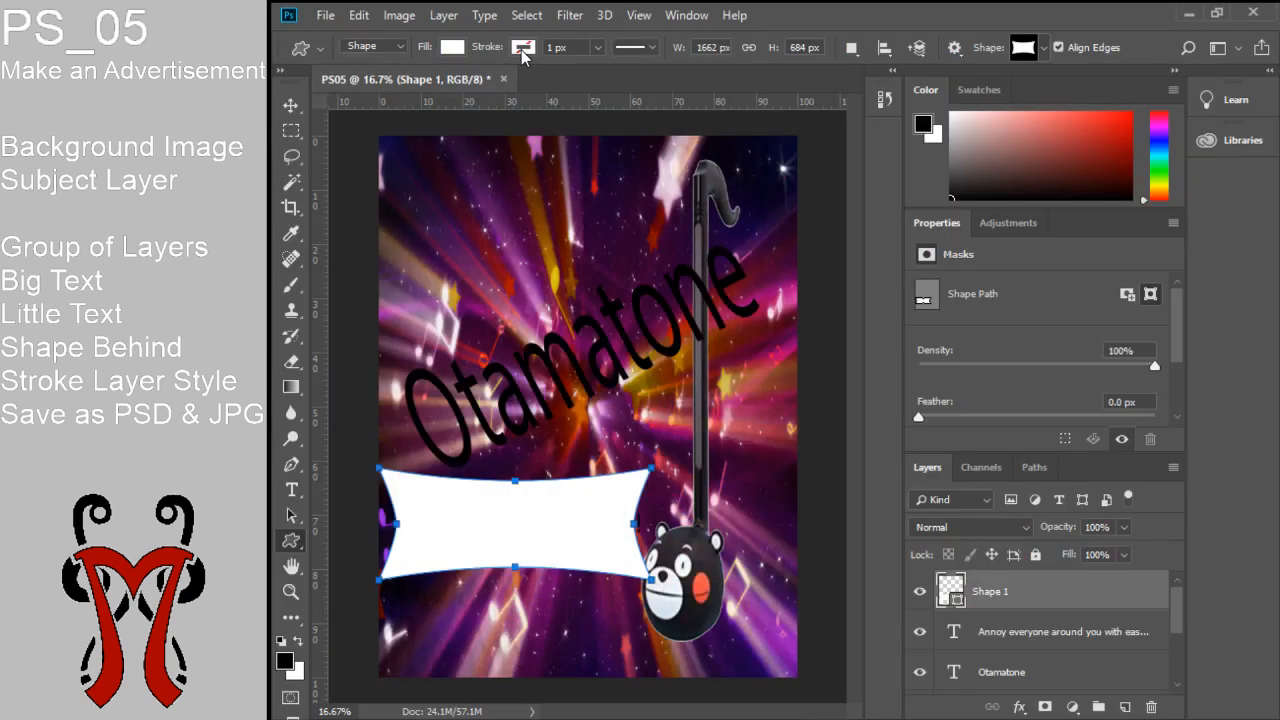
left_click(521, 50)
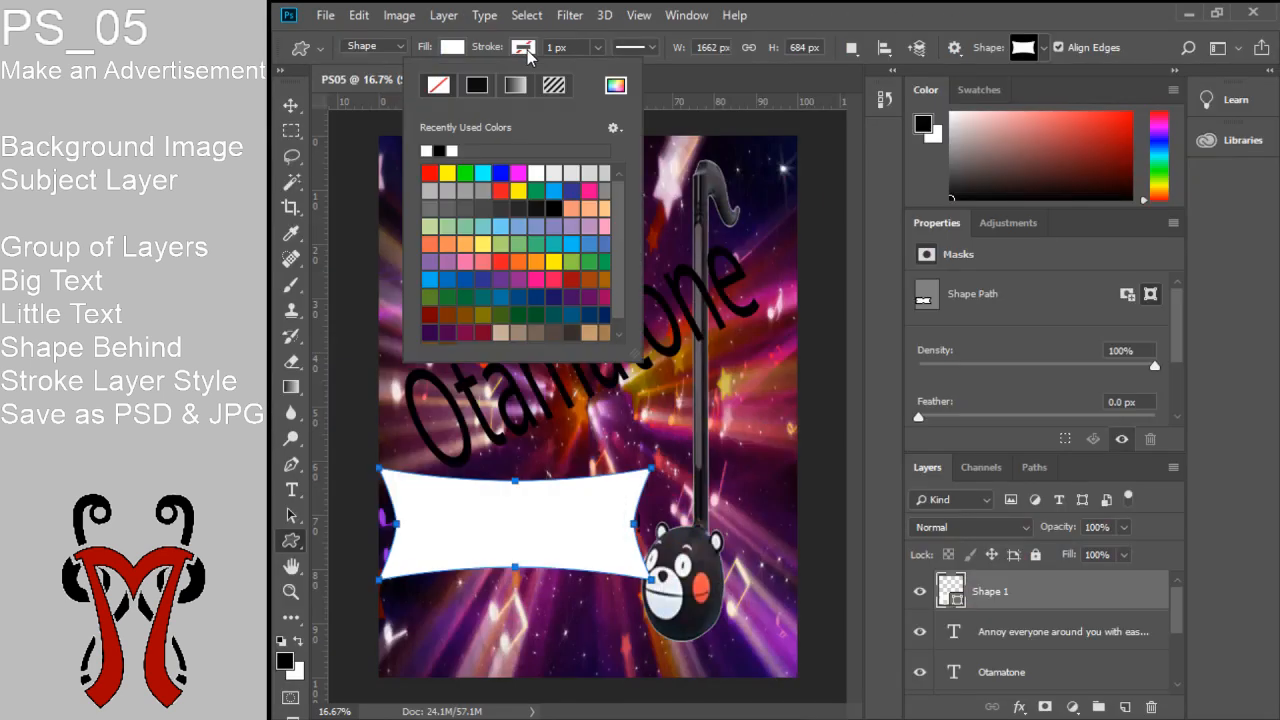
left_click(440, 151)
left_click(585, 48)
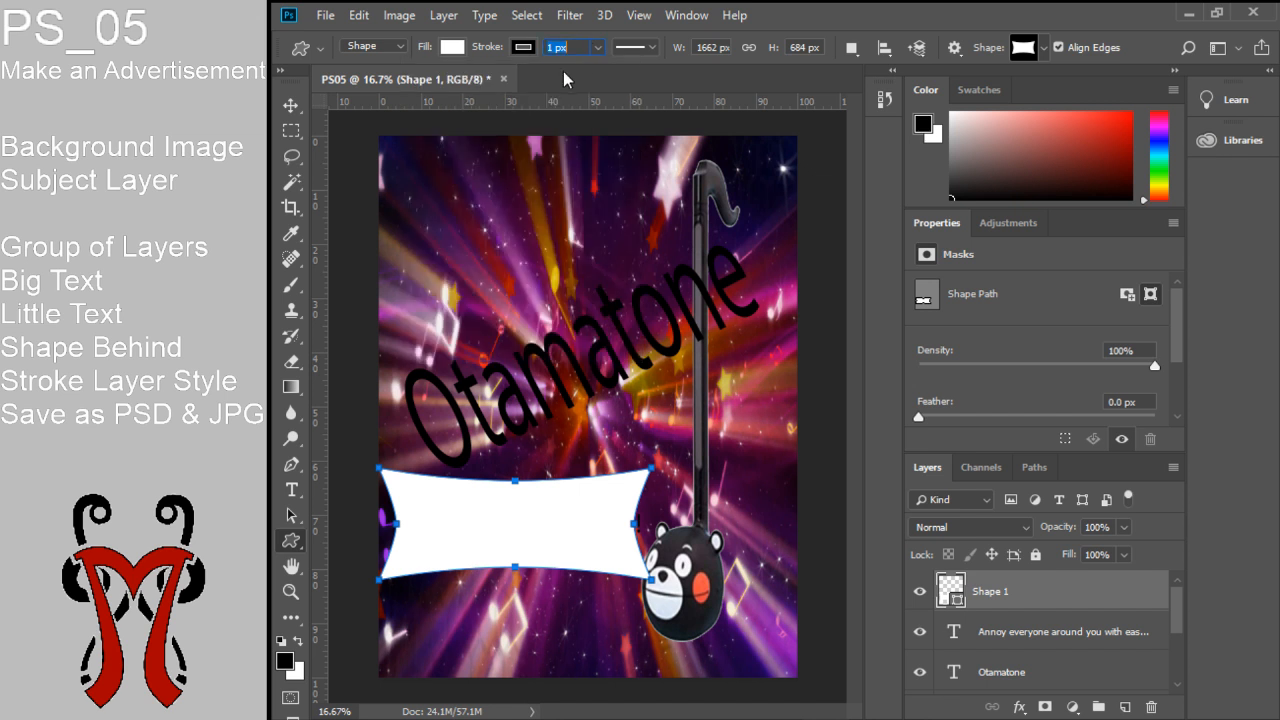
left_click(562, 50)
left_click(597, 47)
mouse_move(587, 74)
left_mouse_down()
mouse_move(632, 76)
mouse_move(613, 80)
left_mouse_up()
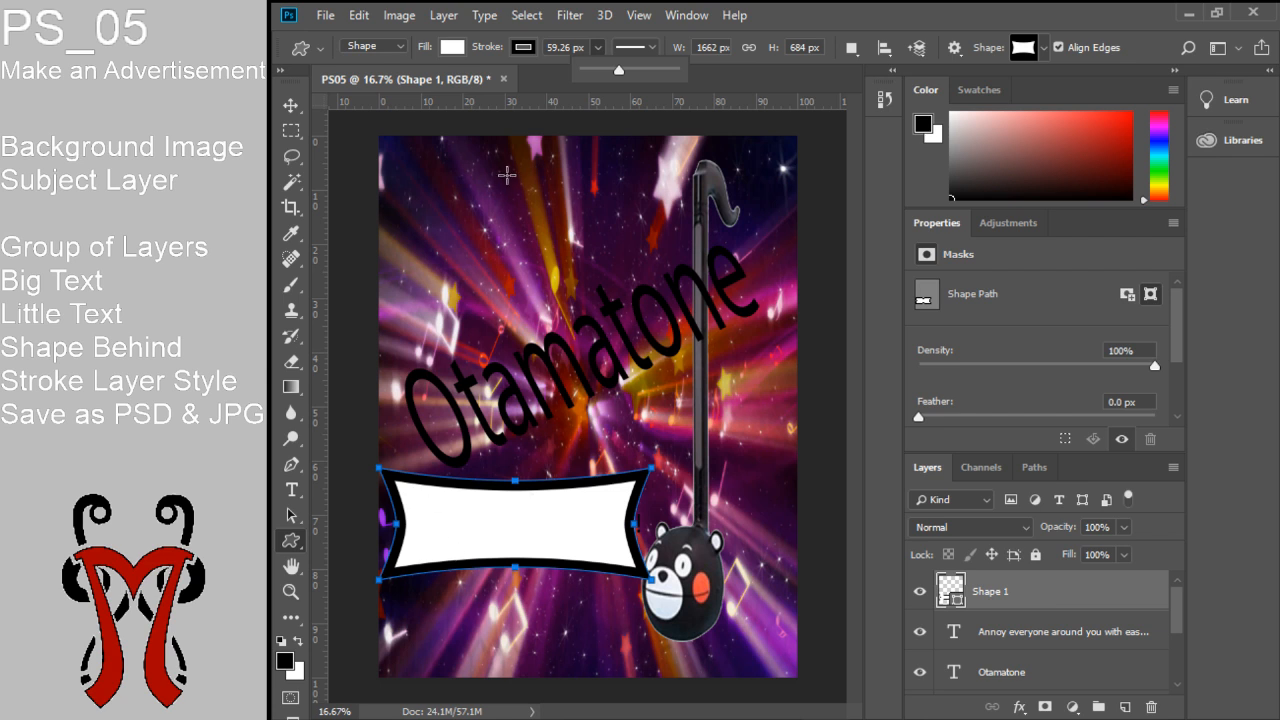
Place the slogan text layer above the banner shape, and stretch the banner around the text to about 115% width and 142% height
left_click(291, 106)
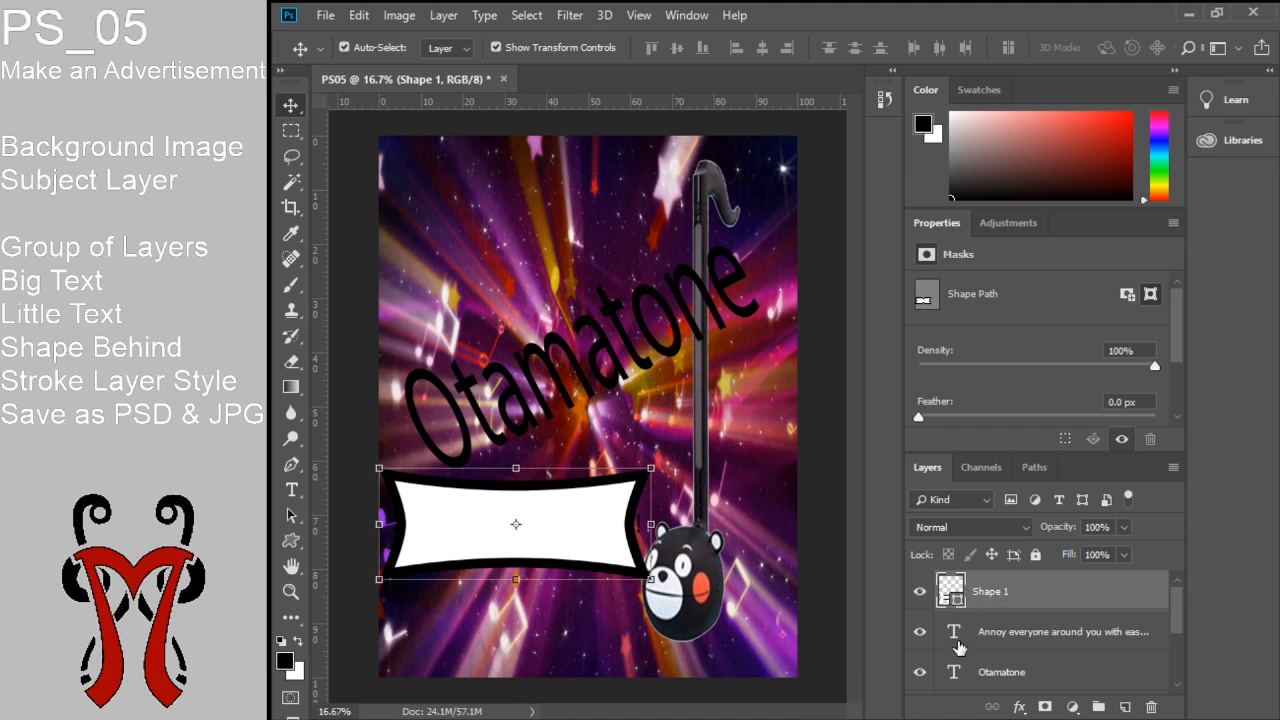
left_click_drag(993, 630, 966, 588)
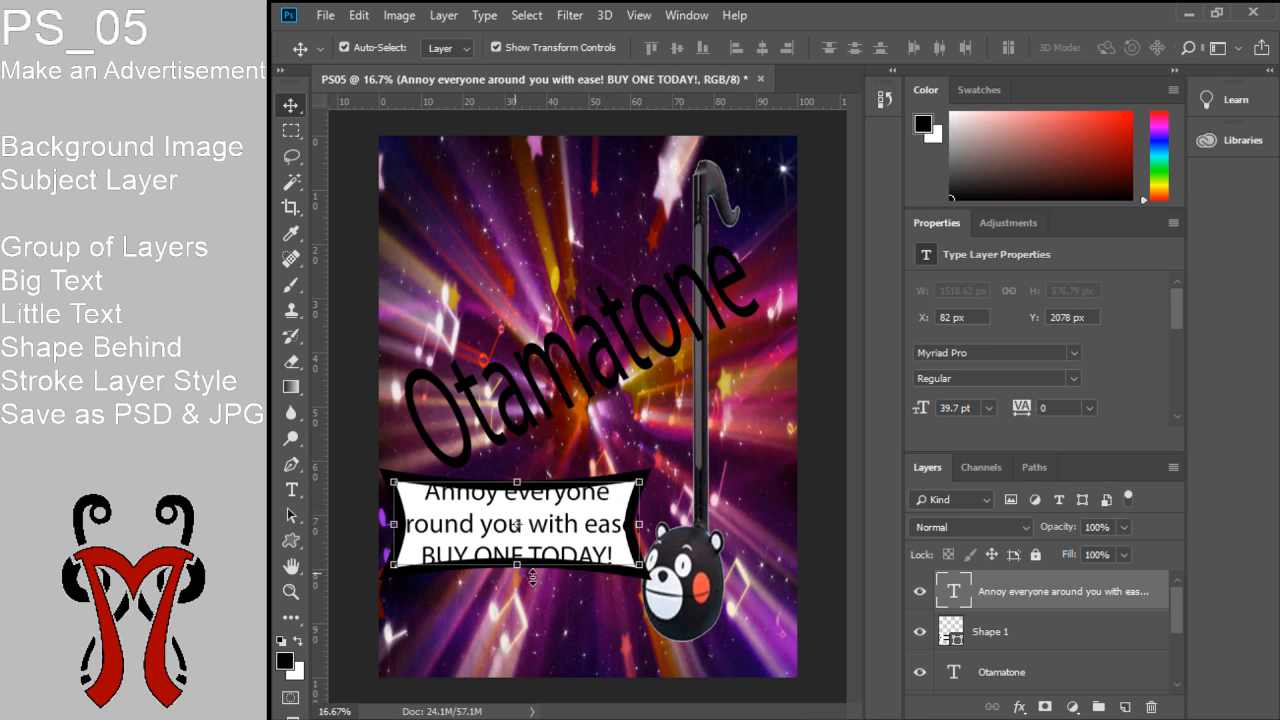
left_click(599, 570)
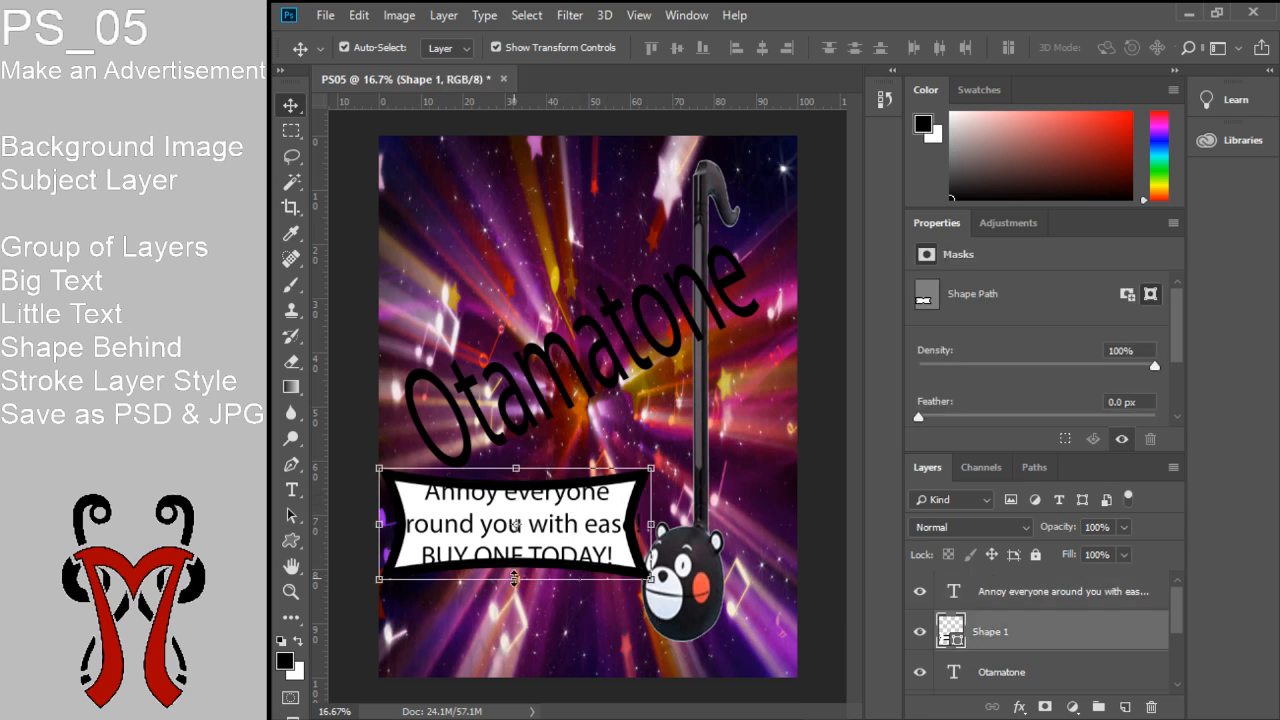
left_click_drag(507, 577, 507, 605)
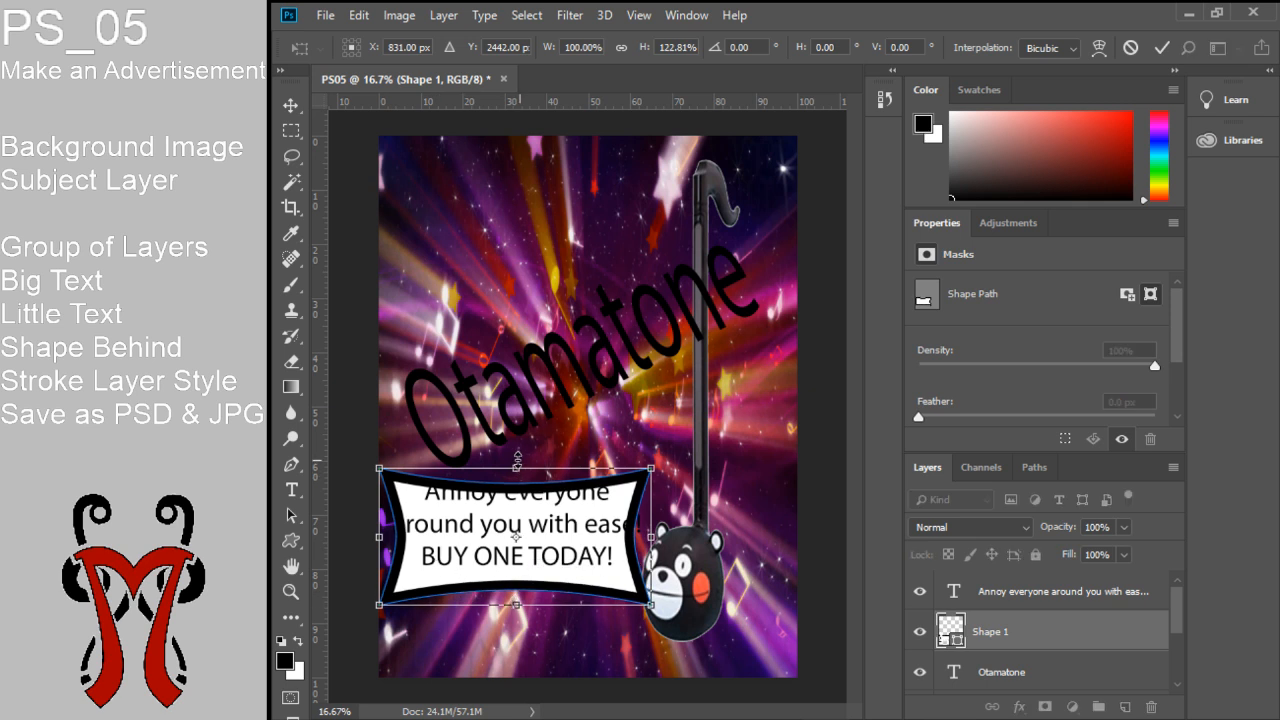
left_click_drag(517, 457, 517, 435)
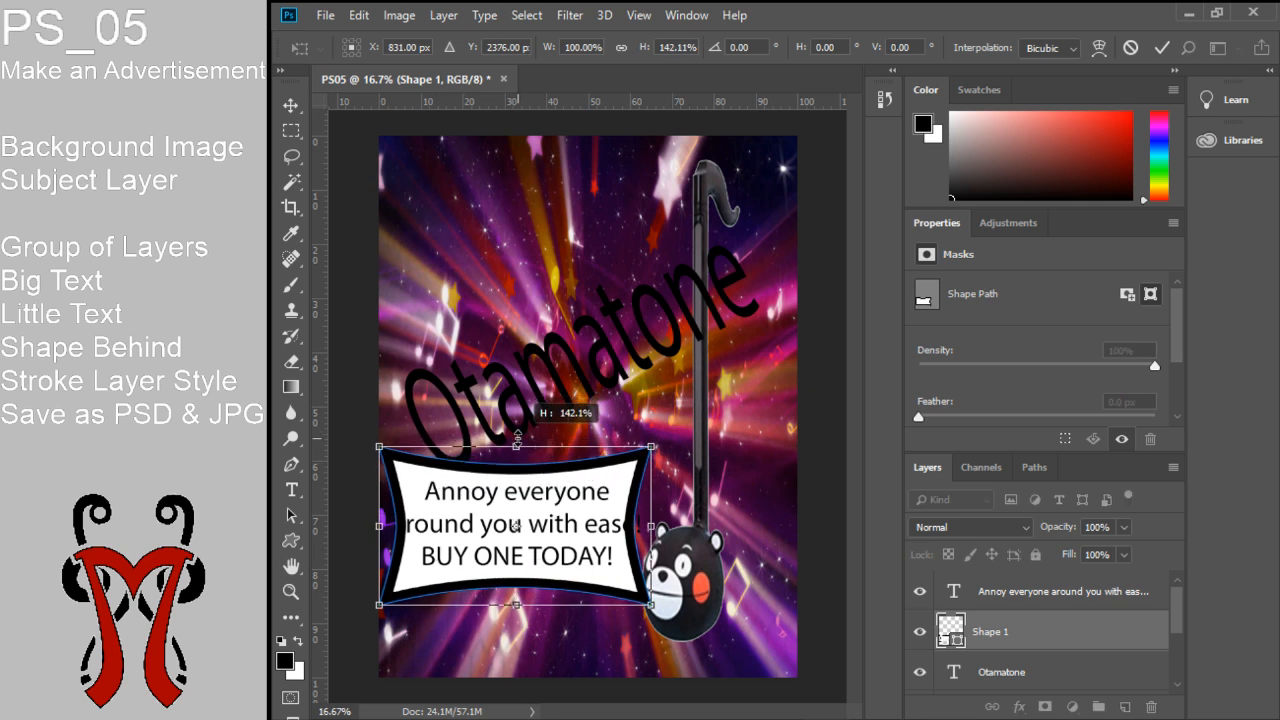
left_click_drag(650, 524, 673, 522)
left_click_drag(376, 523, 358, 523)
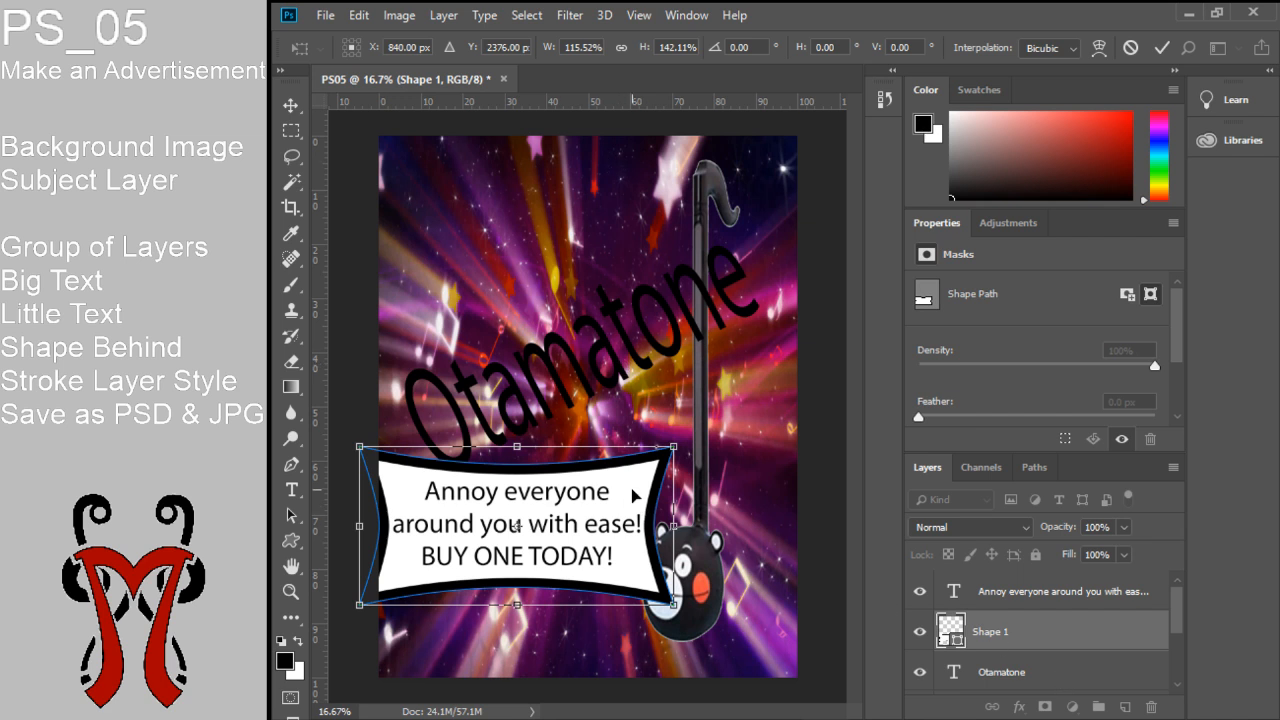
key("Return")
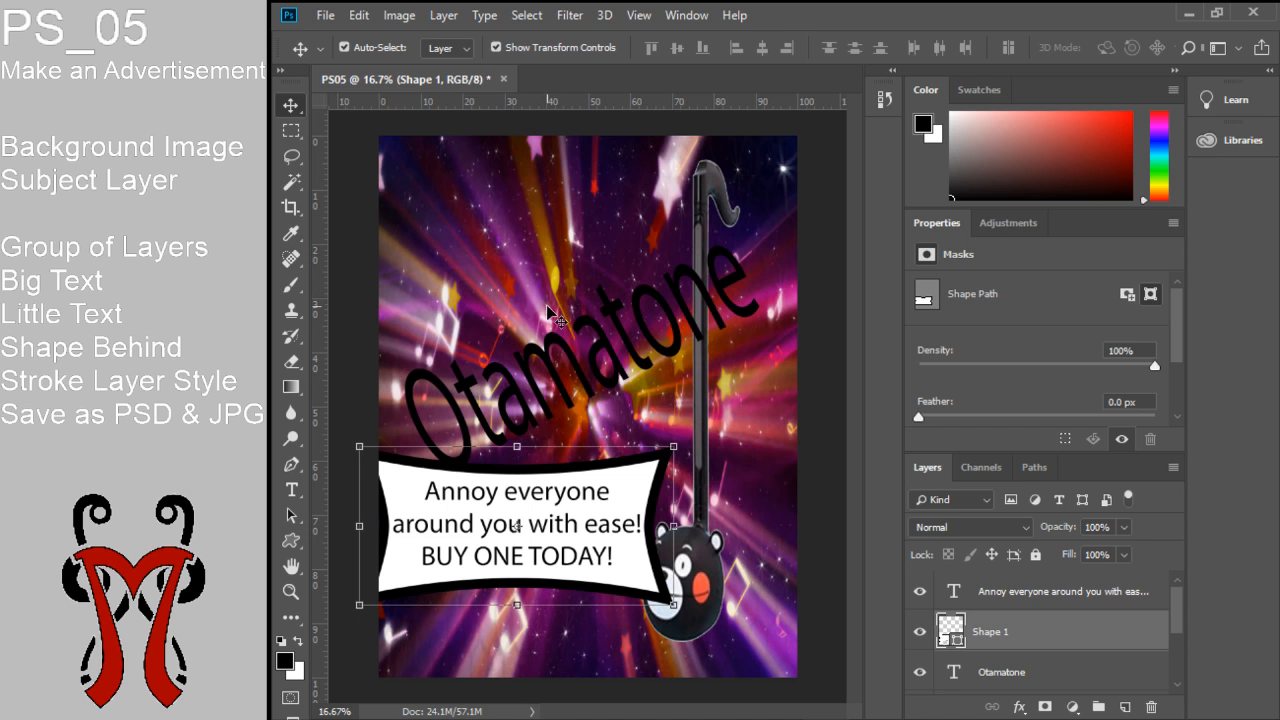
Move the otamatone image to about X 71.8%, Y 2.24%, and raise the slanted title to about X 3 px, Y 145 px
scroll(997, 596, "down", 2)
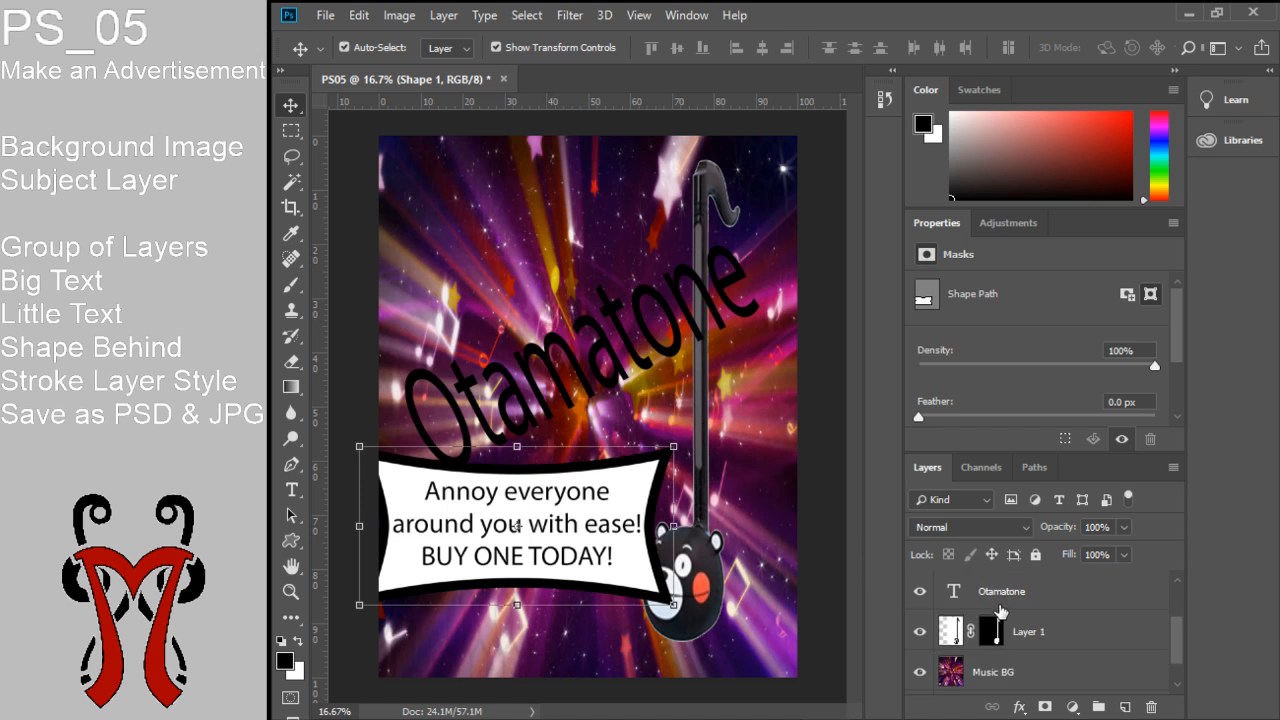
left_click(948, 634)
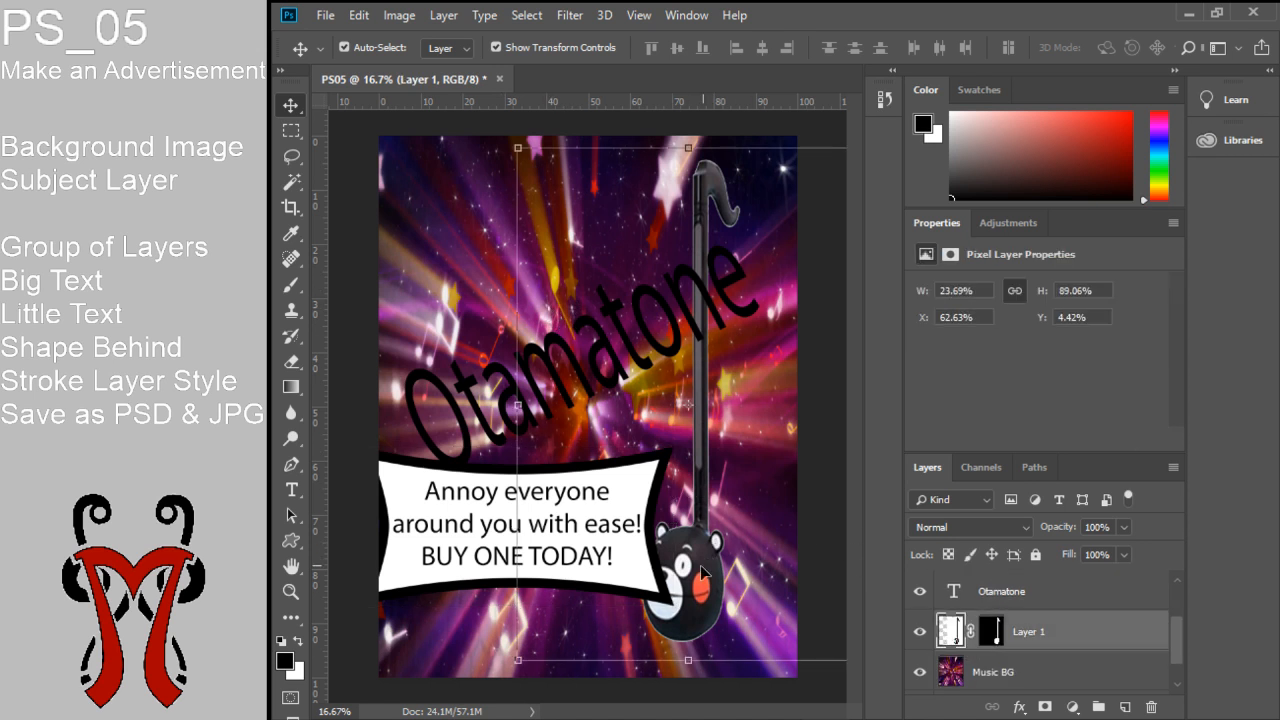
left_click_drag(702, 572, 739, 580)
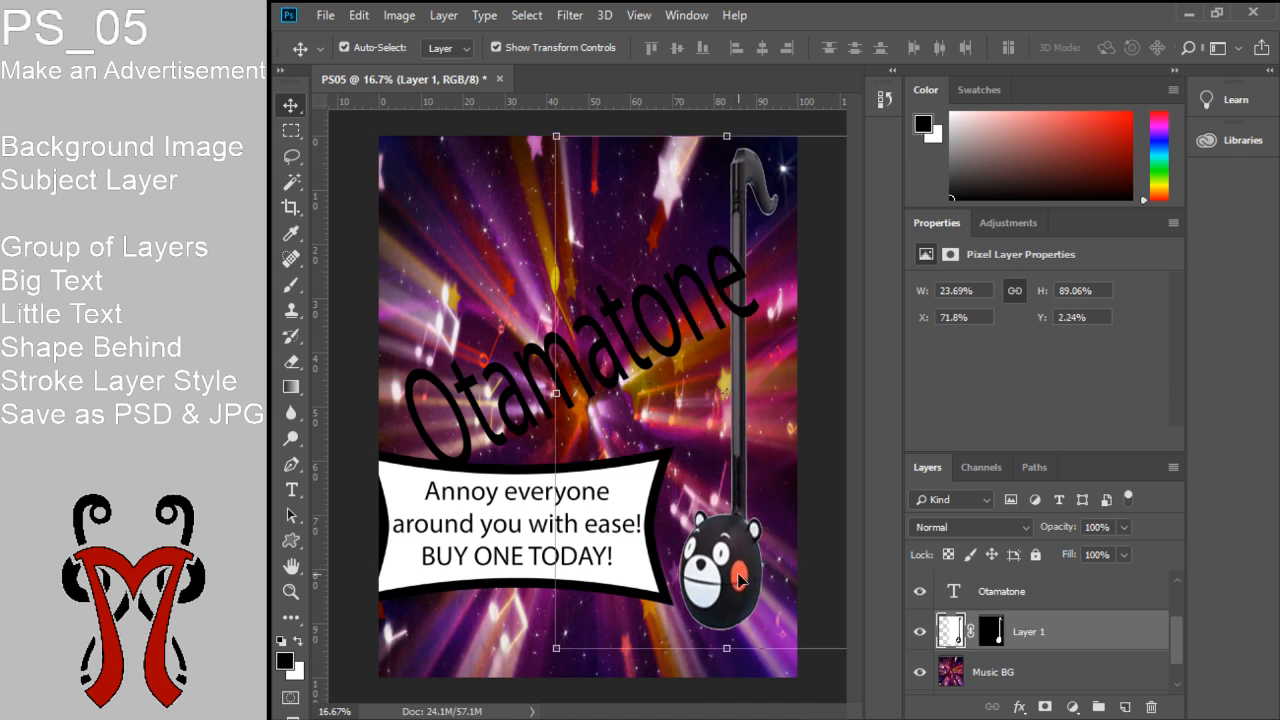
left_click(1079, 607)
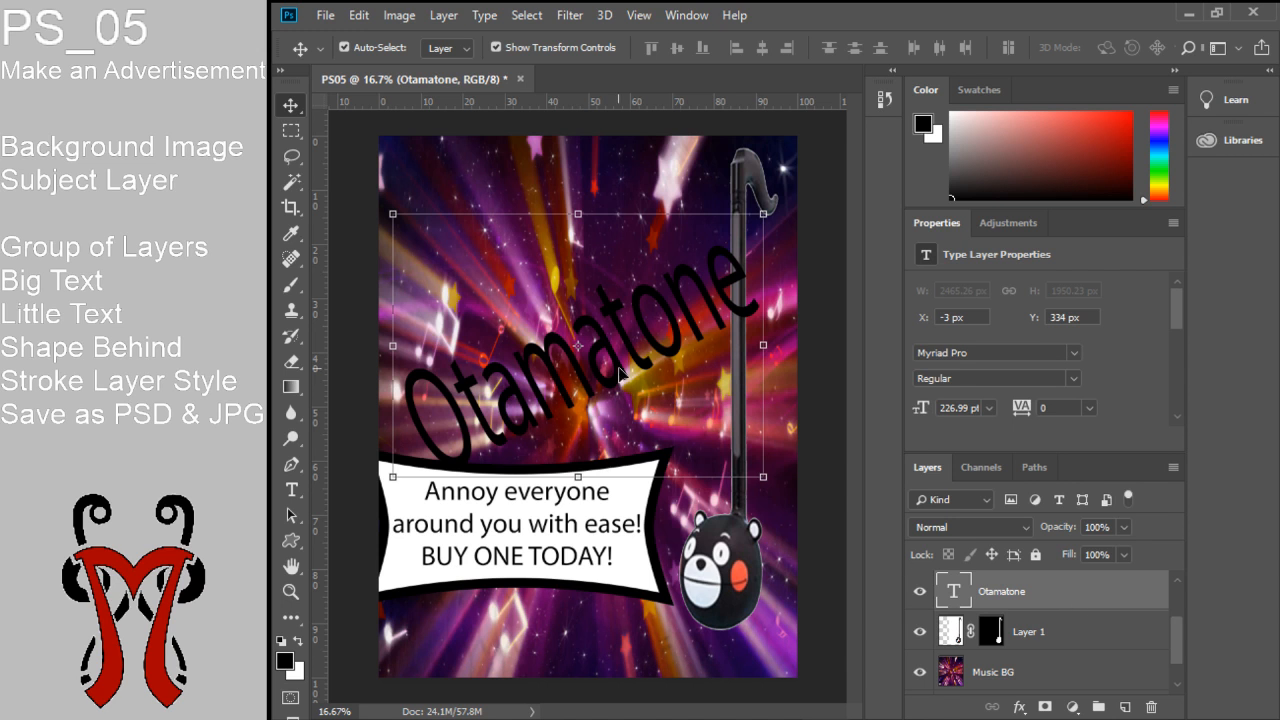
left_click_drag(617, 367, 618, 336)
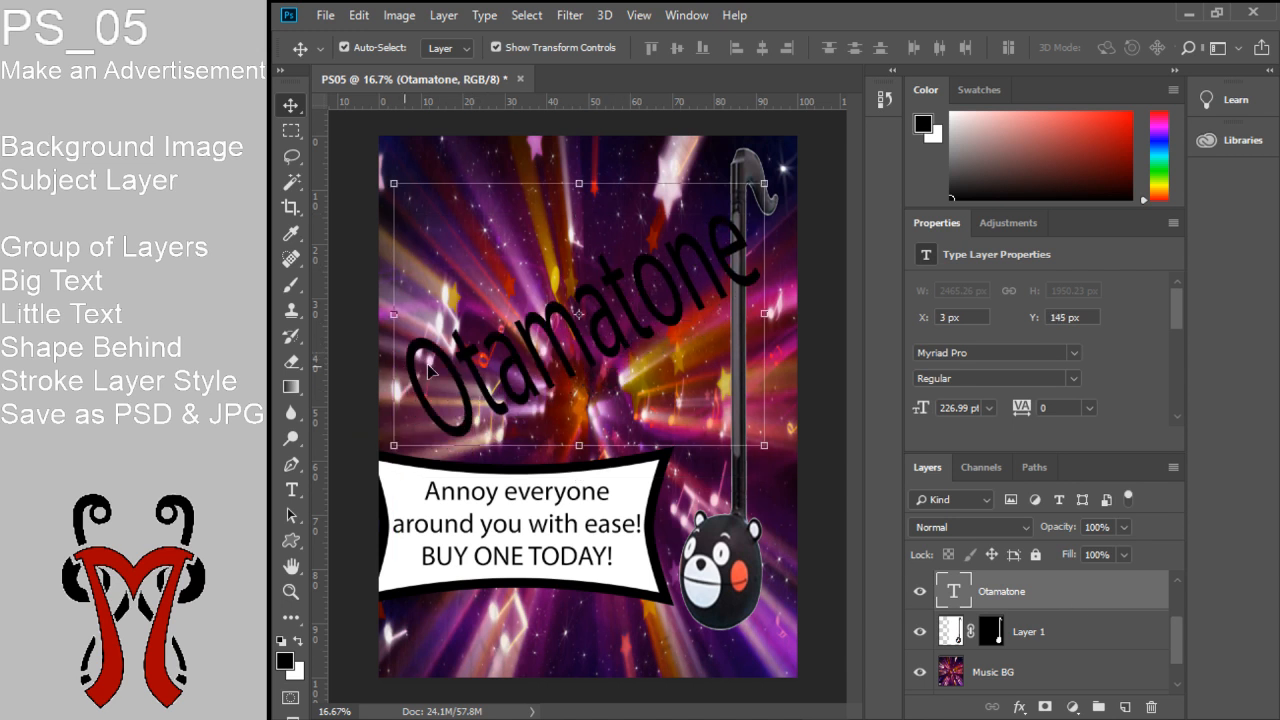
Add a 24 px Stroke layer style positioned outside to the "Otamatone" title and open the stroke colour for editing
left_click(1080, 645)
left_click(1066, 596)
double_click(1090, 597)
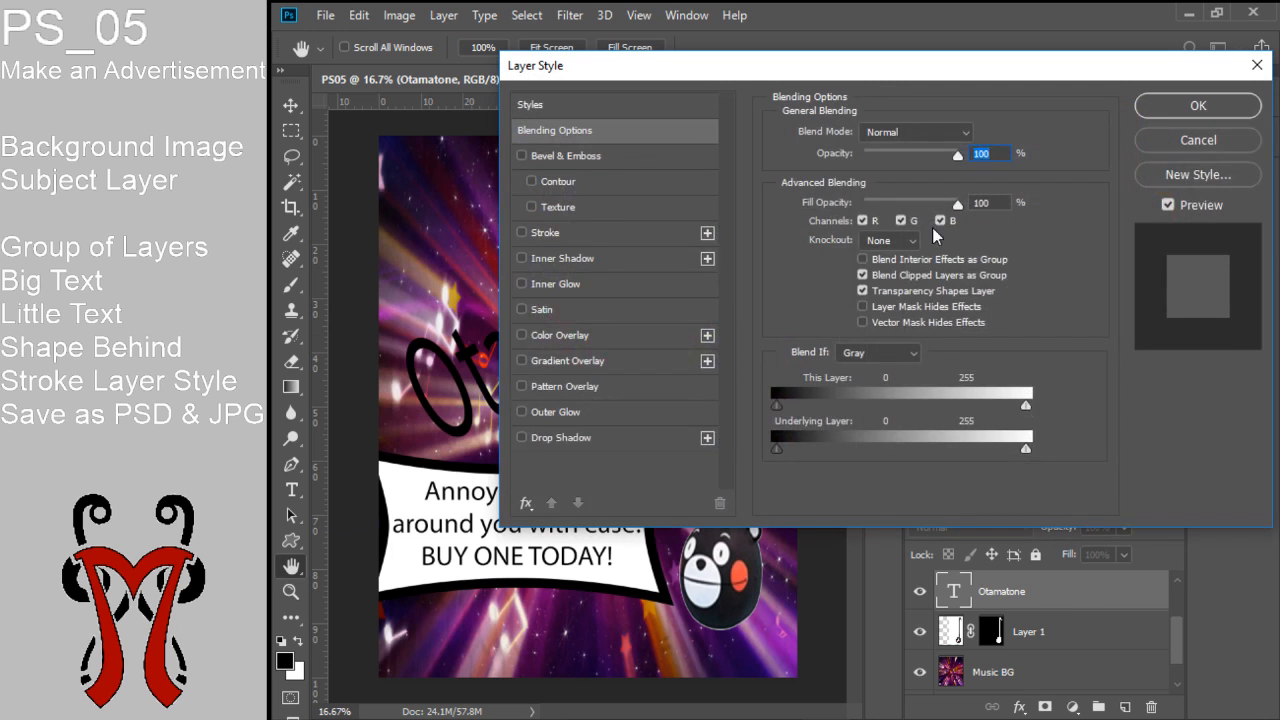
mouse_move(866, 62)
left_mouse_down()
mouse_move(994, 63)
mouse_move(1034, 128)
mouse_move(1131, 117)
left_mouse_up()
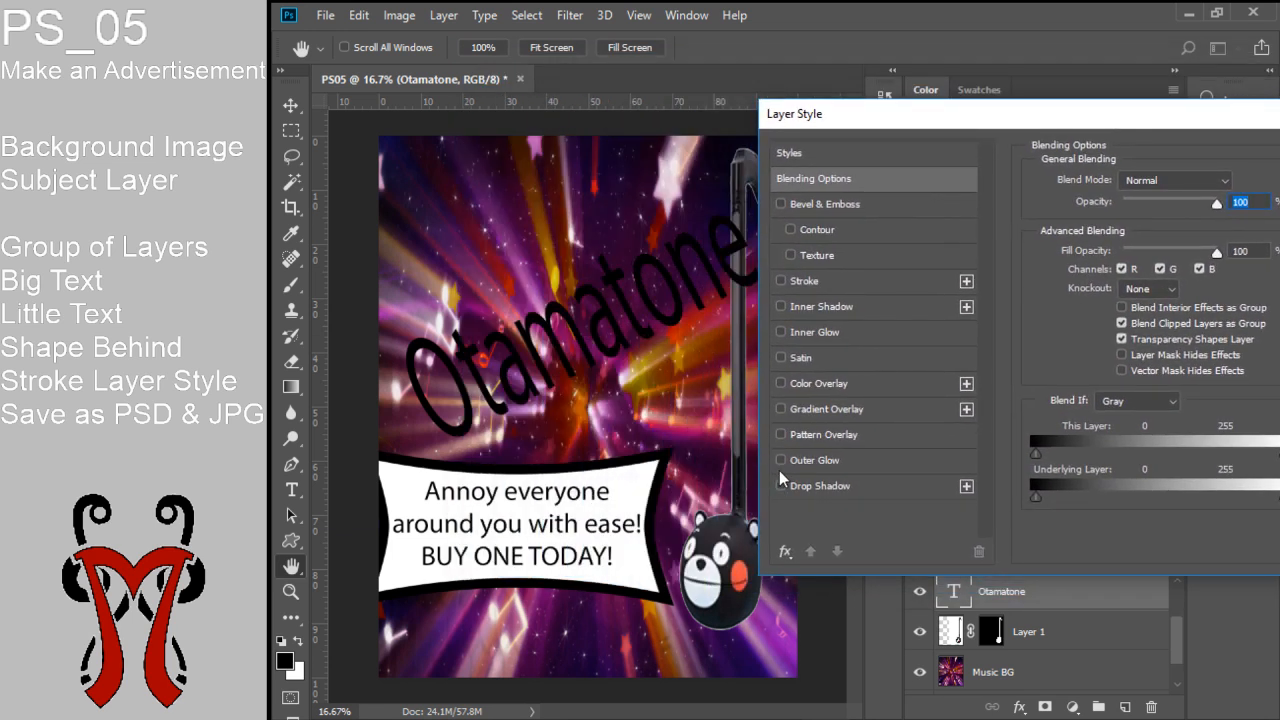
left_click(781, 281)
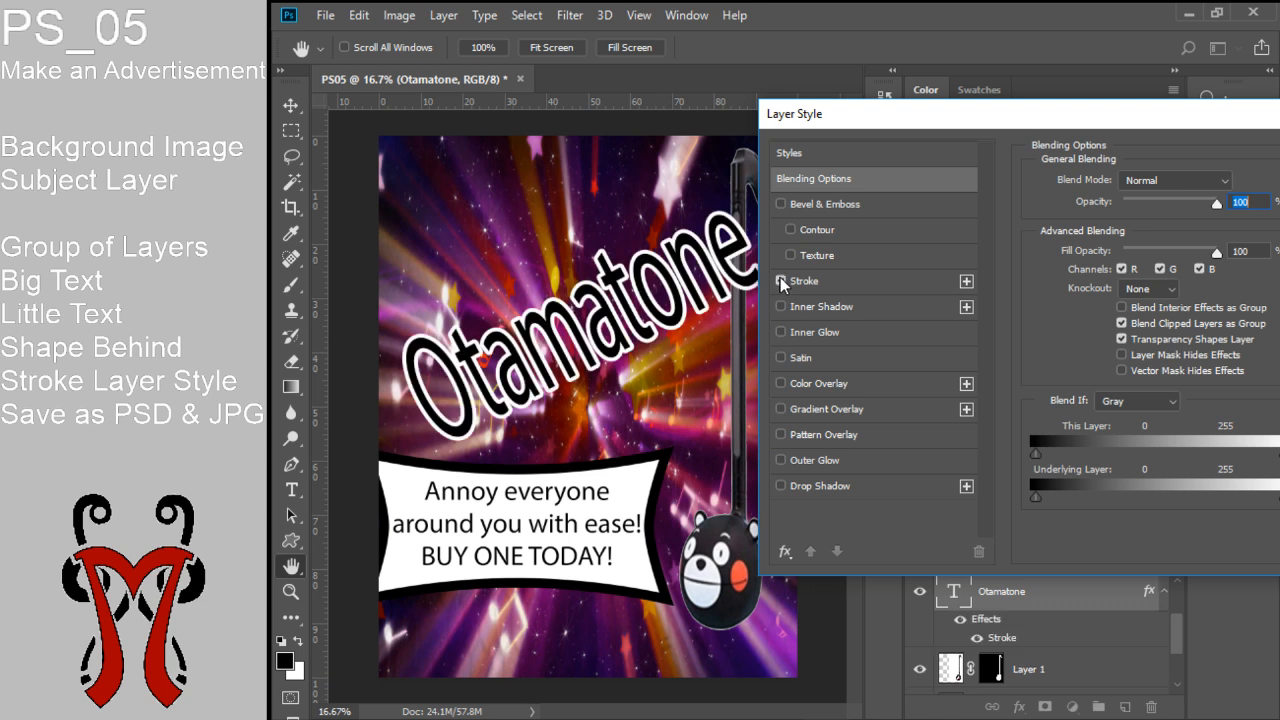
left_click(851, 281)
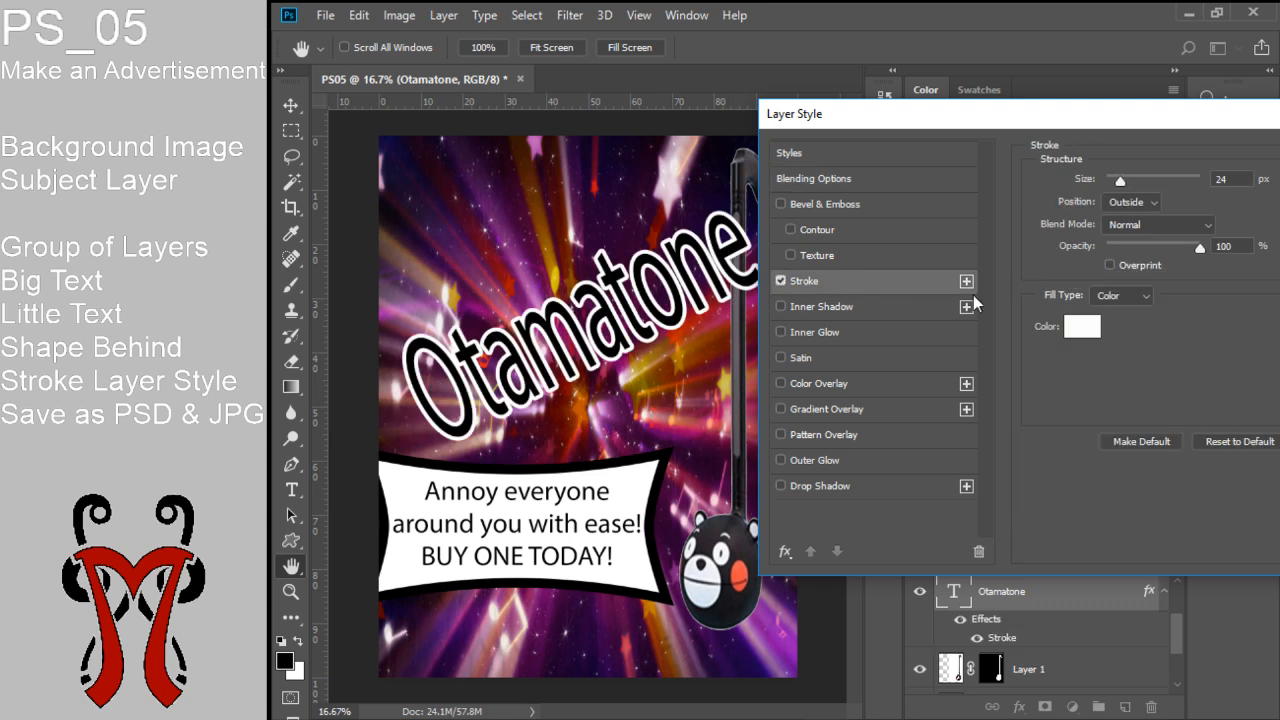
left_click_drag(1150, 115, 1085, 91)
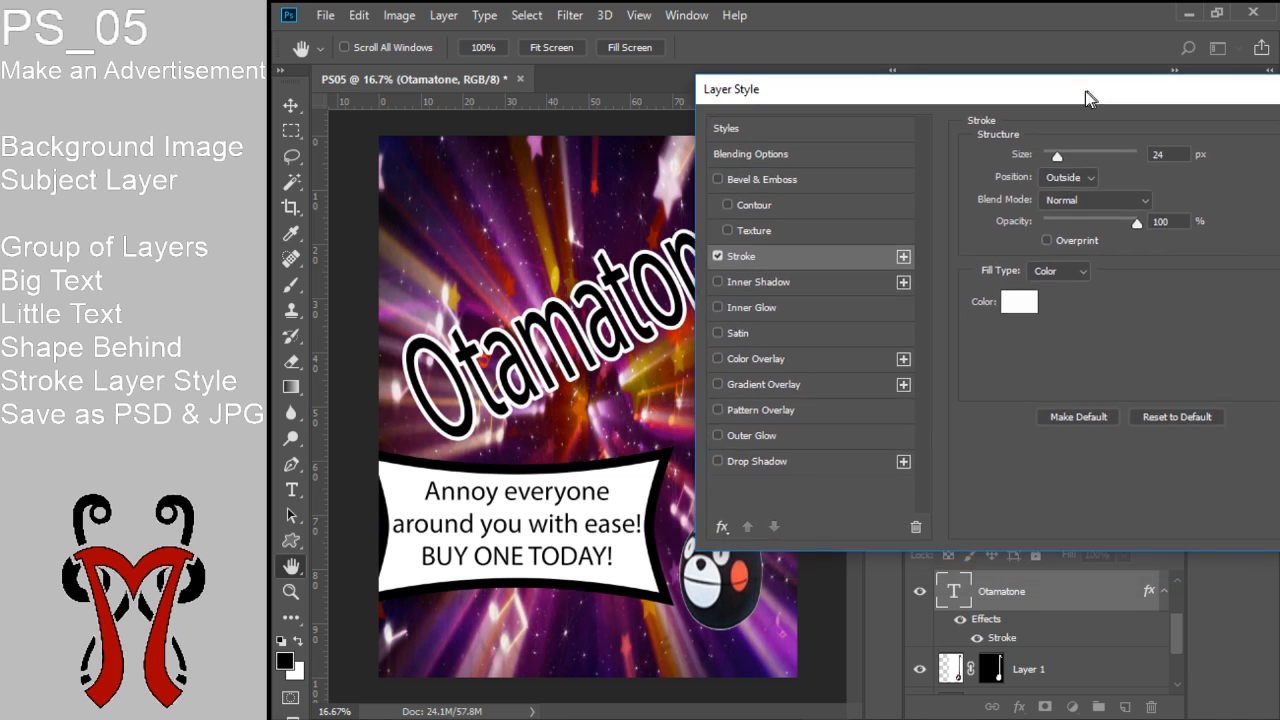
left_click(1062, 177)
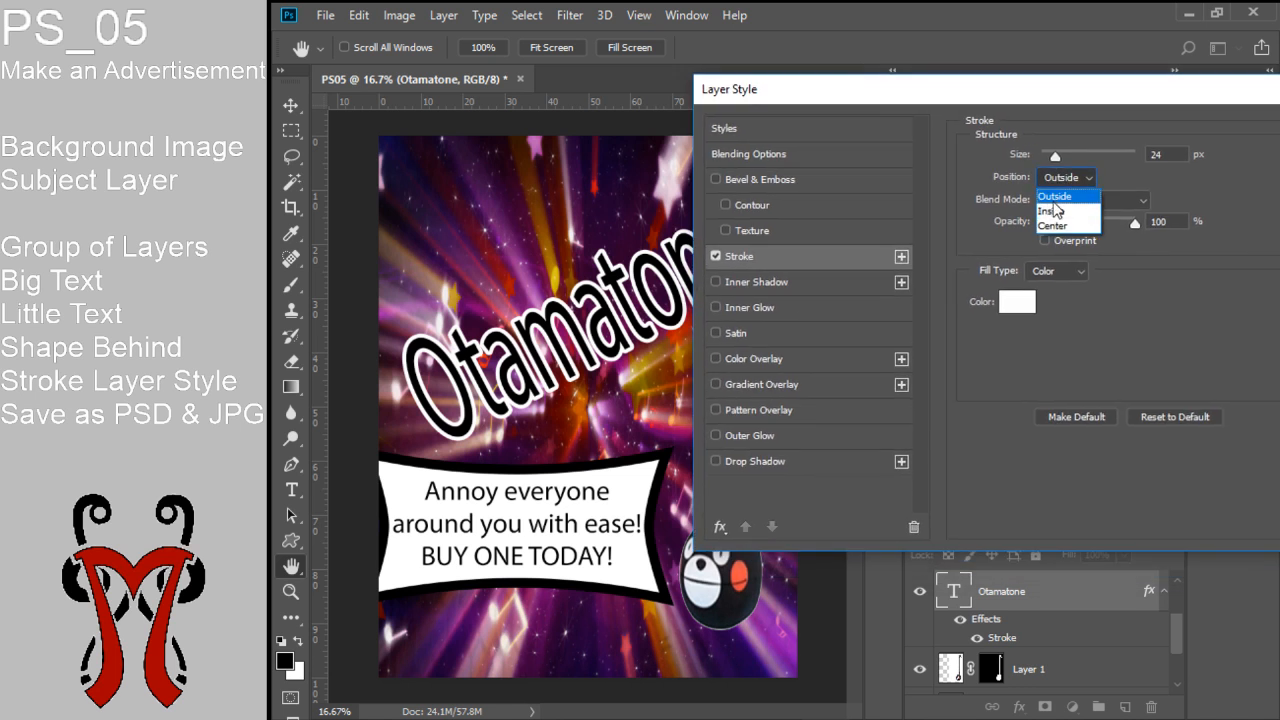
left_click(1022, 178)
left_click(1049, 178)
left_click(1046, 180)
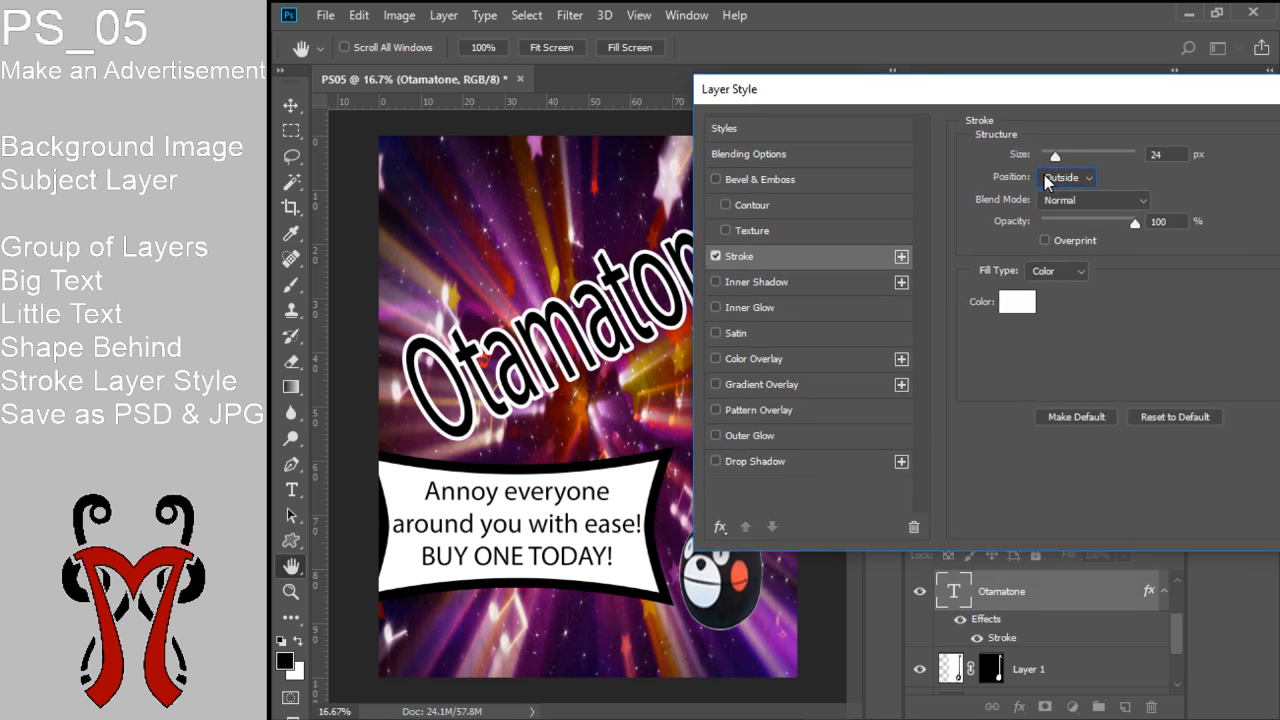
left_click(1017, 302)
Try out several stroke colours for the title, including bright red and tones sampled from the otamatone's cheek and the musical background
left_click_drag(879, 291, 955, 223)
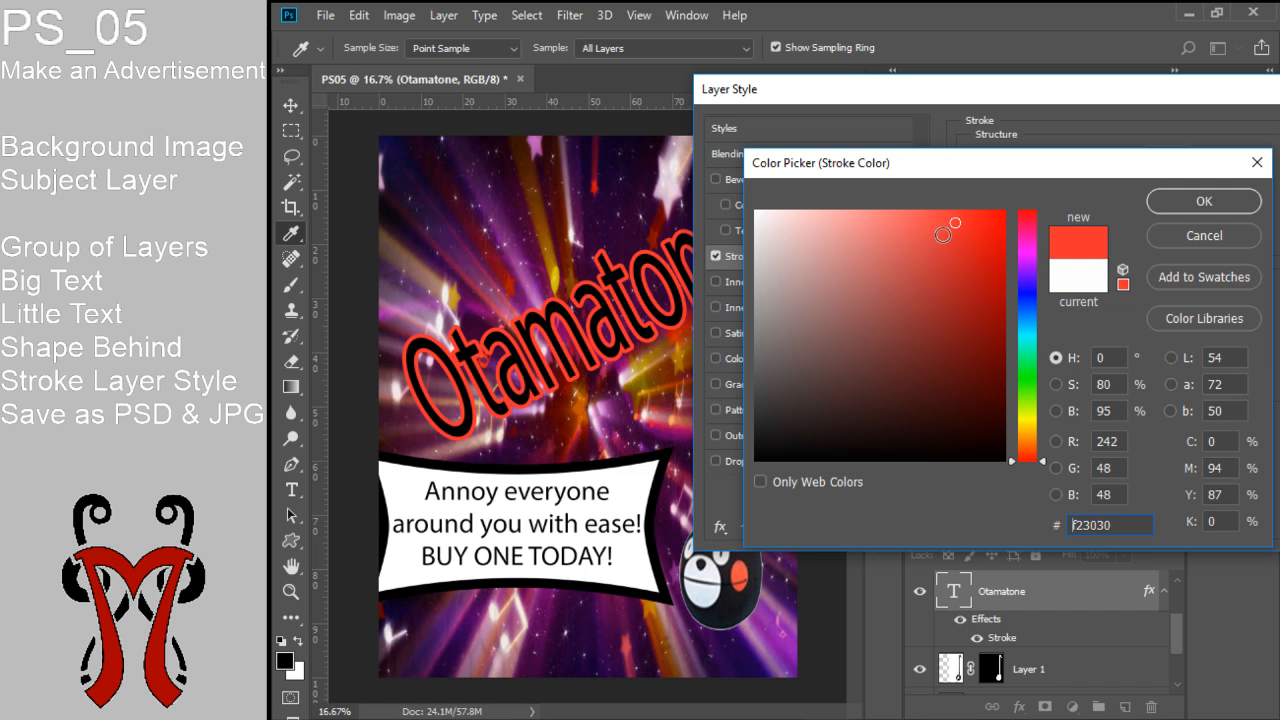
left_click(745, 568)
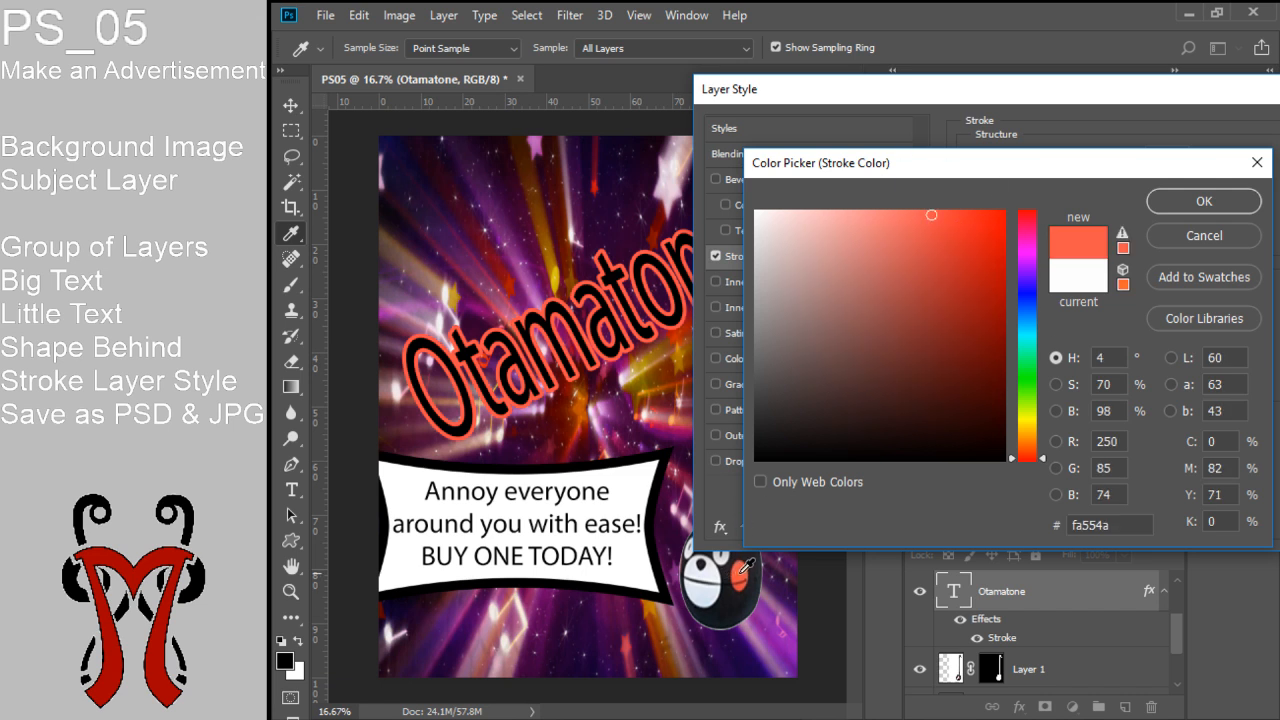
left_click(603, 477)
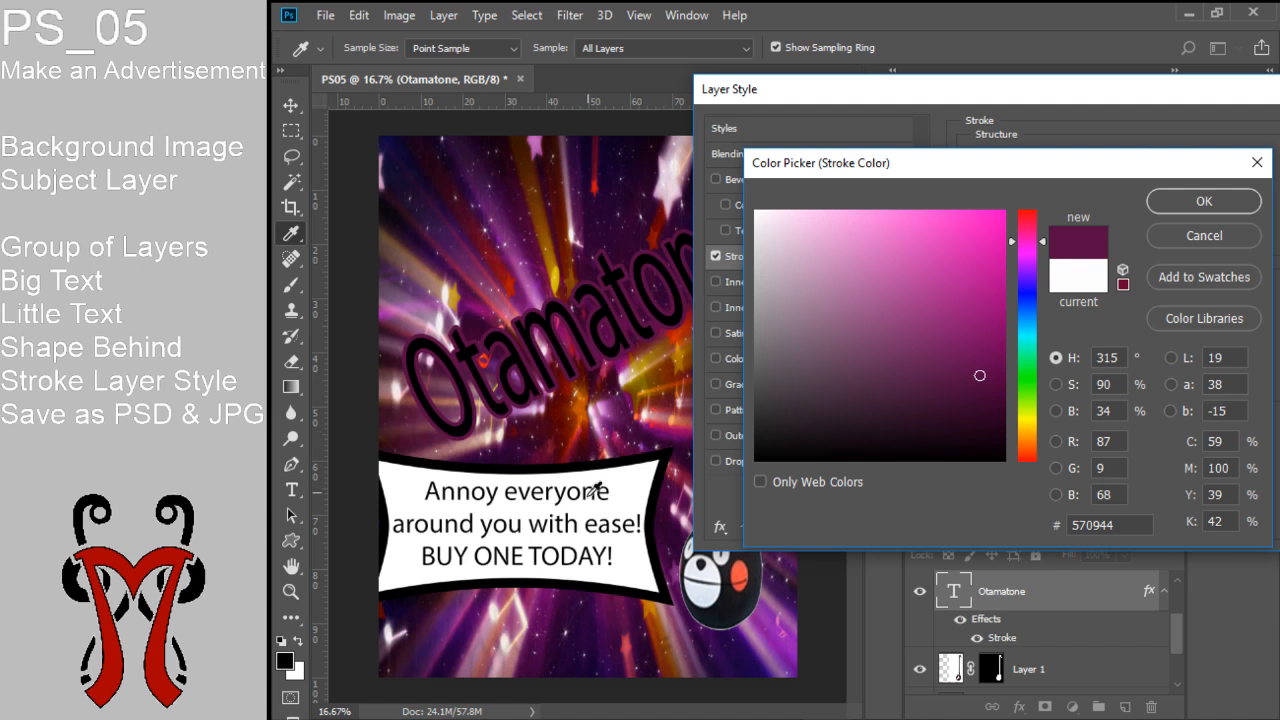
left_click(596, 492)
left_click(657, 390)
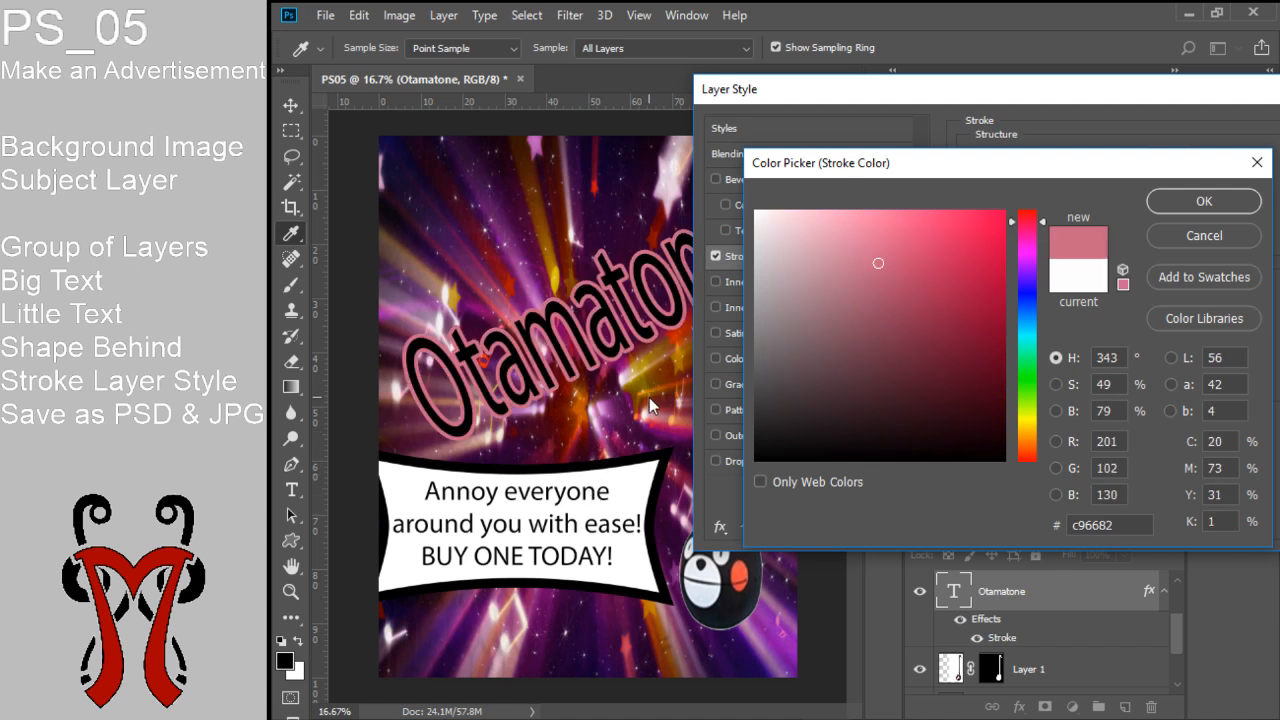
left_click(660, 362)
left_click(541, 208)
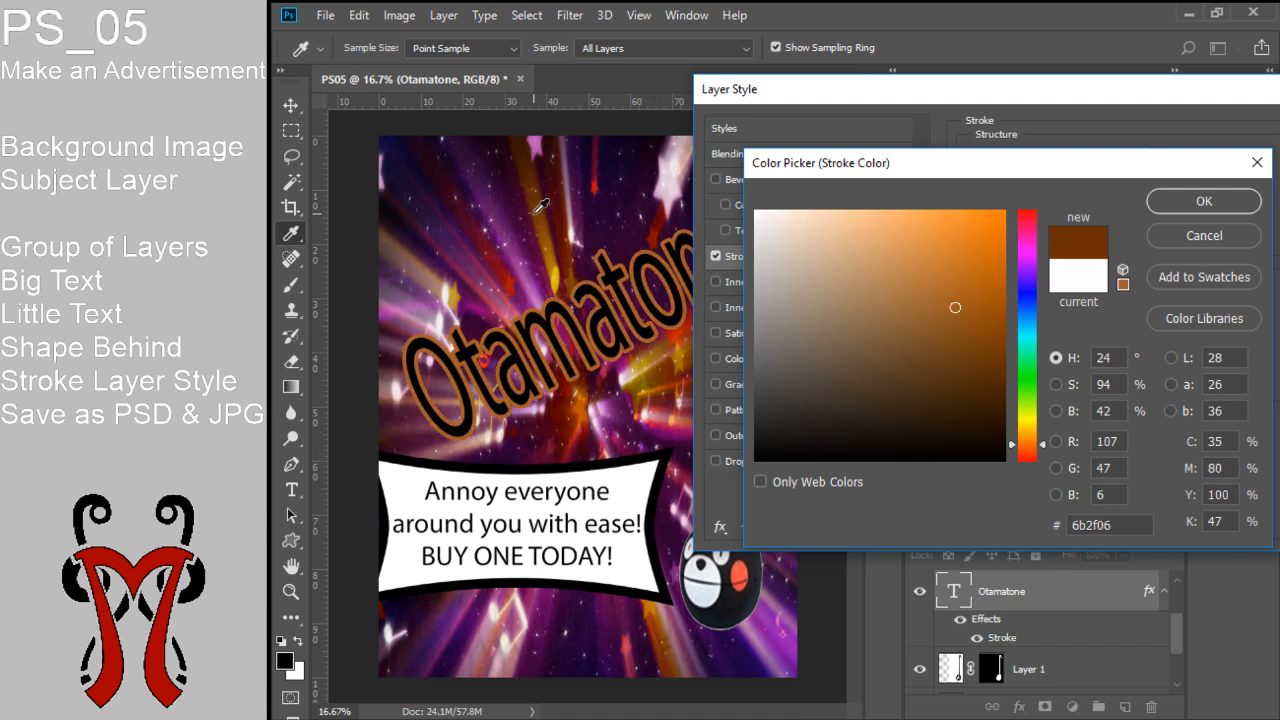
left_click(469, 205)
left_click(510, 220)
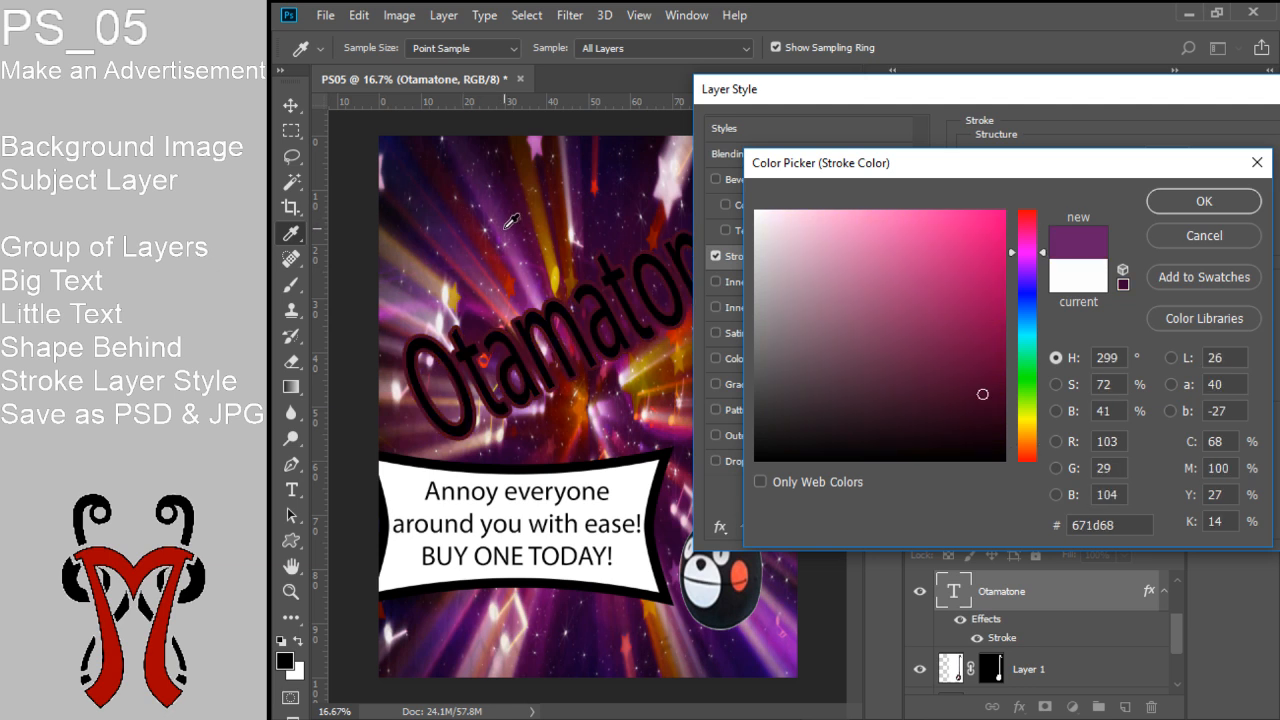
left_click(405, 313)
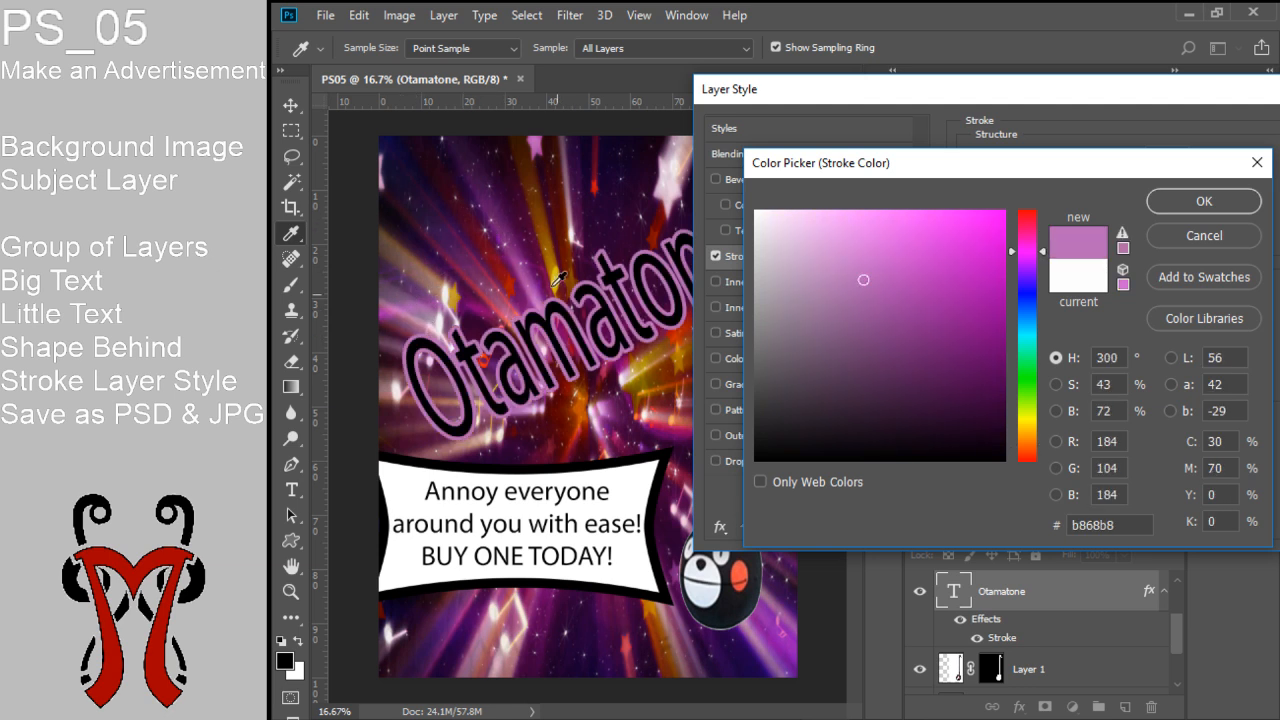
Set the title's stroke colour to the orange-red f25a45 sampled from the otamatone's cheek and apply the layer style
left_click(739, 572)
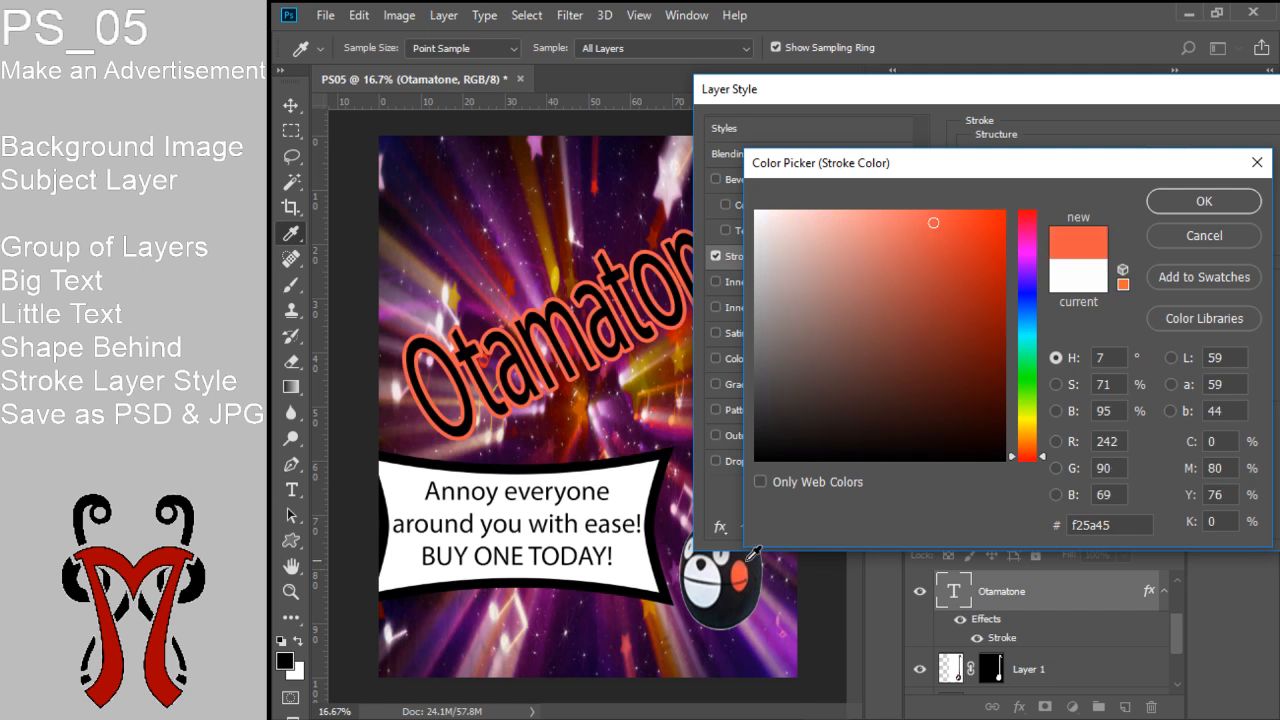
left_click(1193, 204)
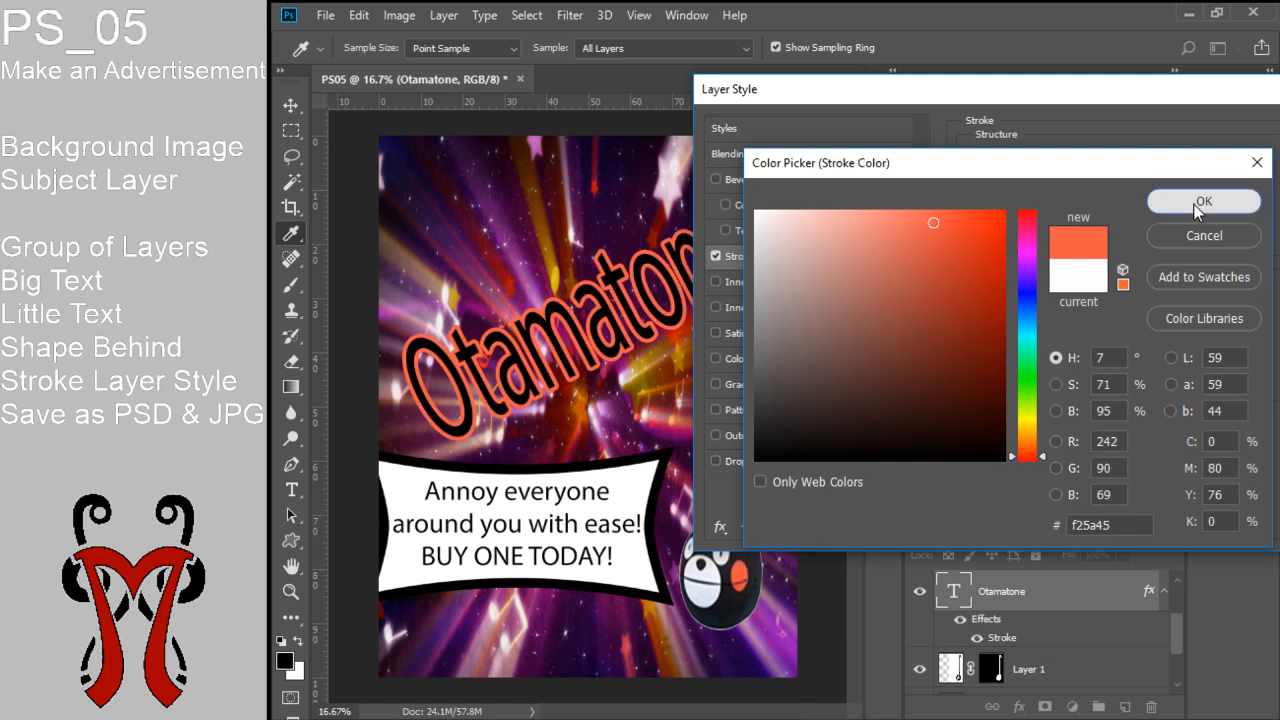
left_click_drag(1119, 88, 1057, 81)
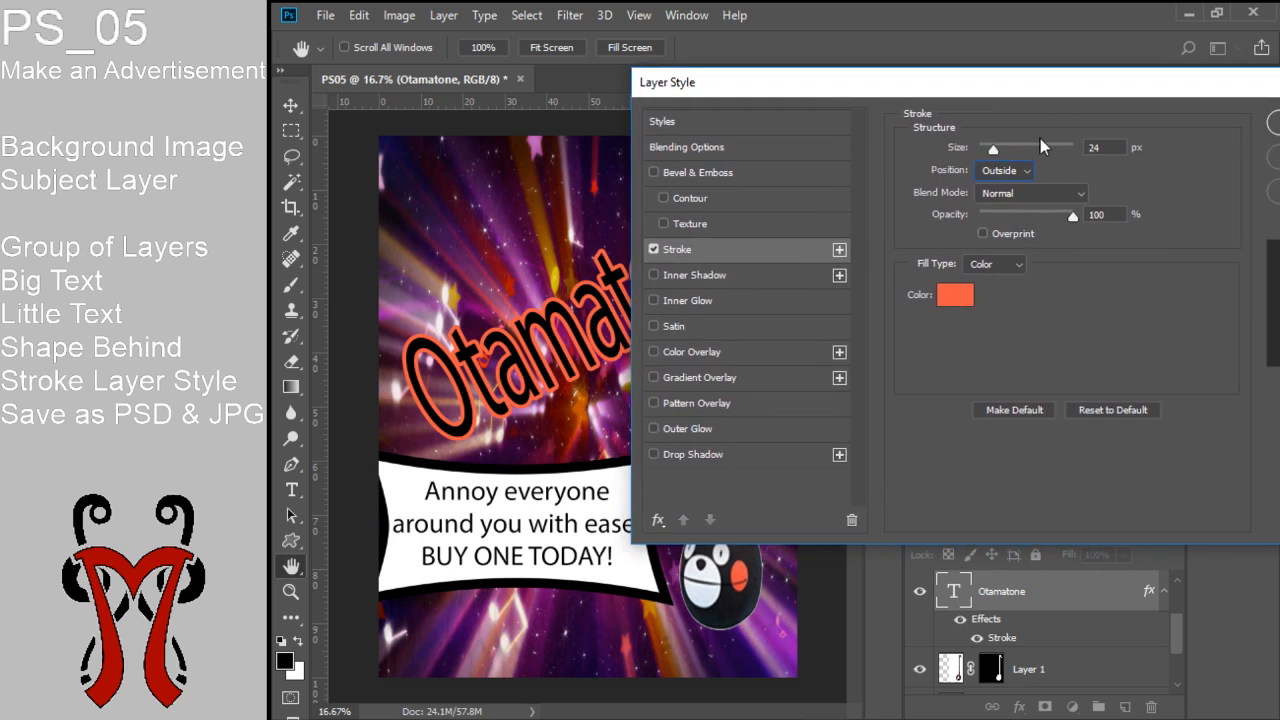
mouse_move(996, 150)
left_mouse_down()
mouse_move(973, 157)
mouse_move(1020, 157)
mouse_move(984, 157)
mouse_move(996, 158)
left_mouse_up()
left_click_drag(1036, 88, 951, 94)
left_click(1204, 131)
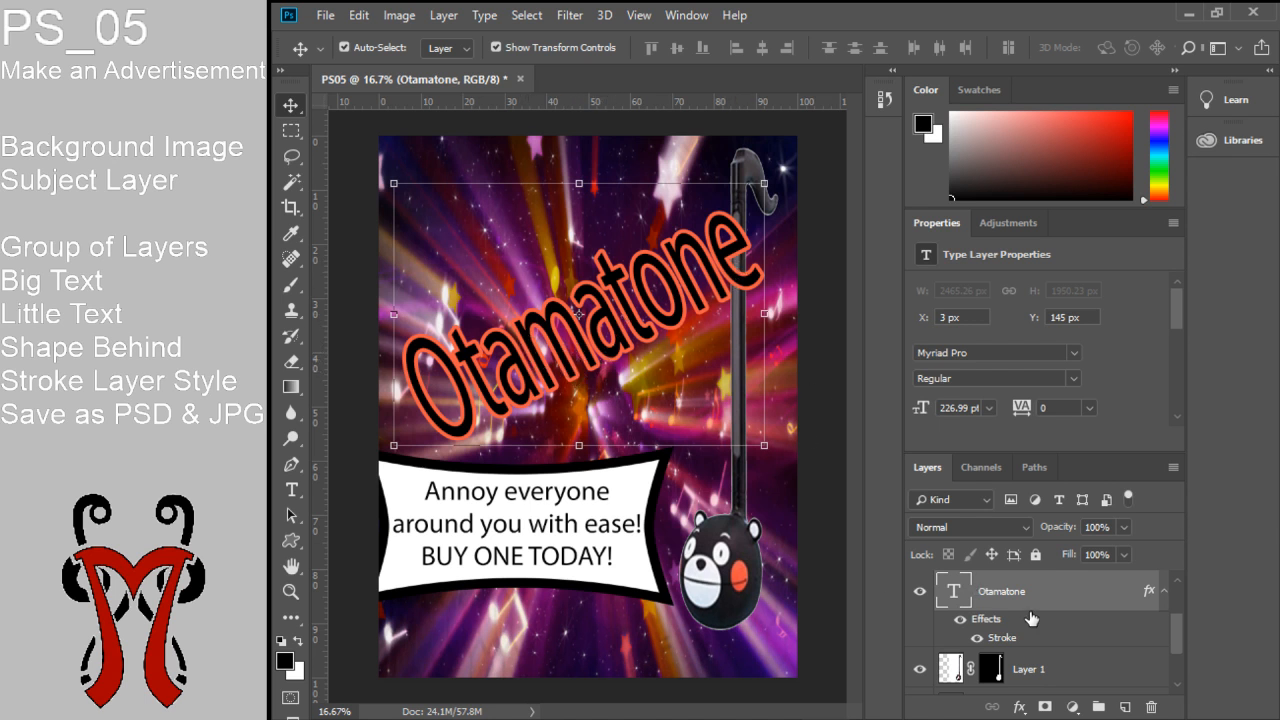
Rename the masked product image layer, Layer 1, as "Otamatone"
left_click(1035, 672)
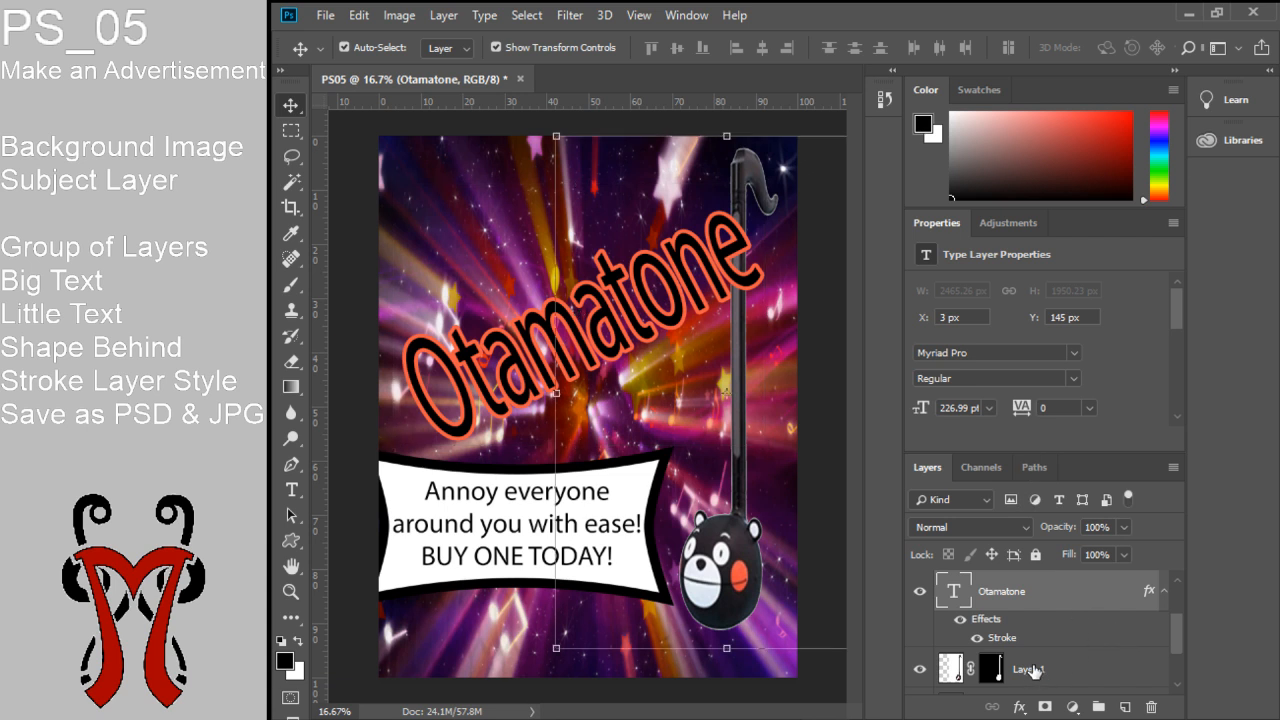
scroll(1033, 673, "down", 1)
scroll(1033, 672, "down", 1)
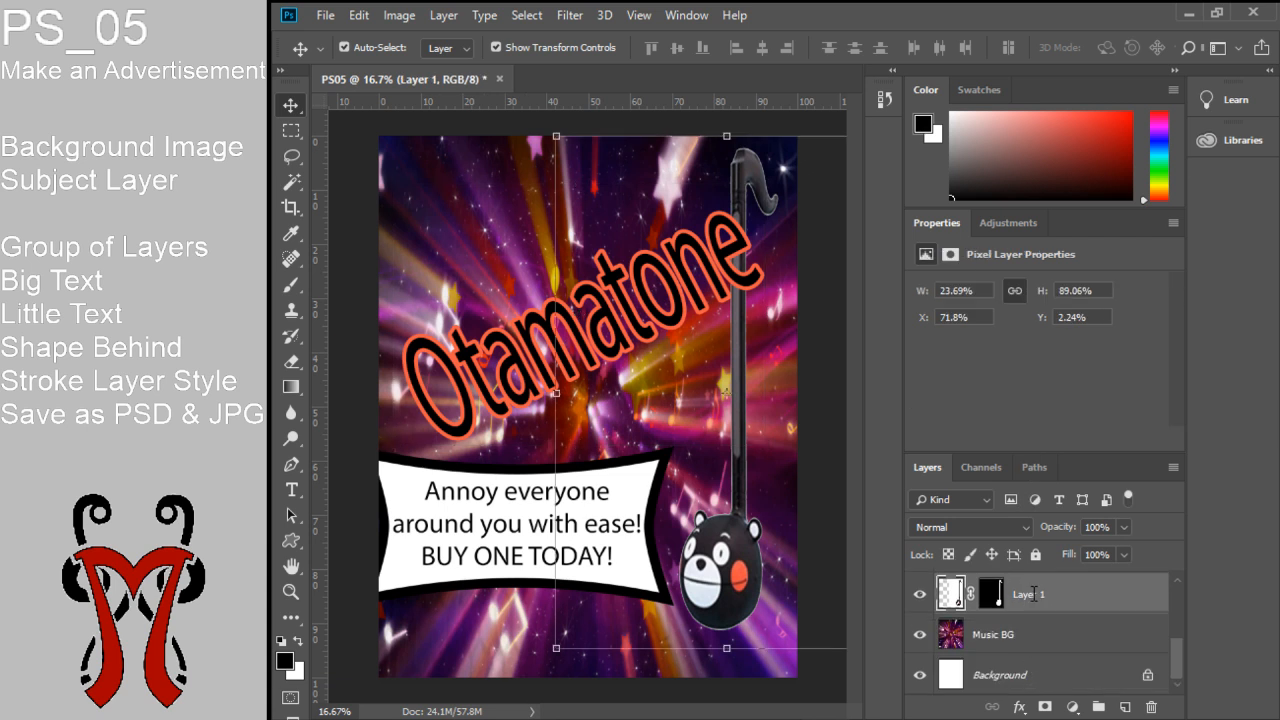
double_click(1035, 593)
type("Otamatone")
key("Return")
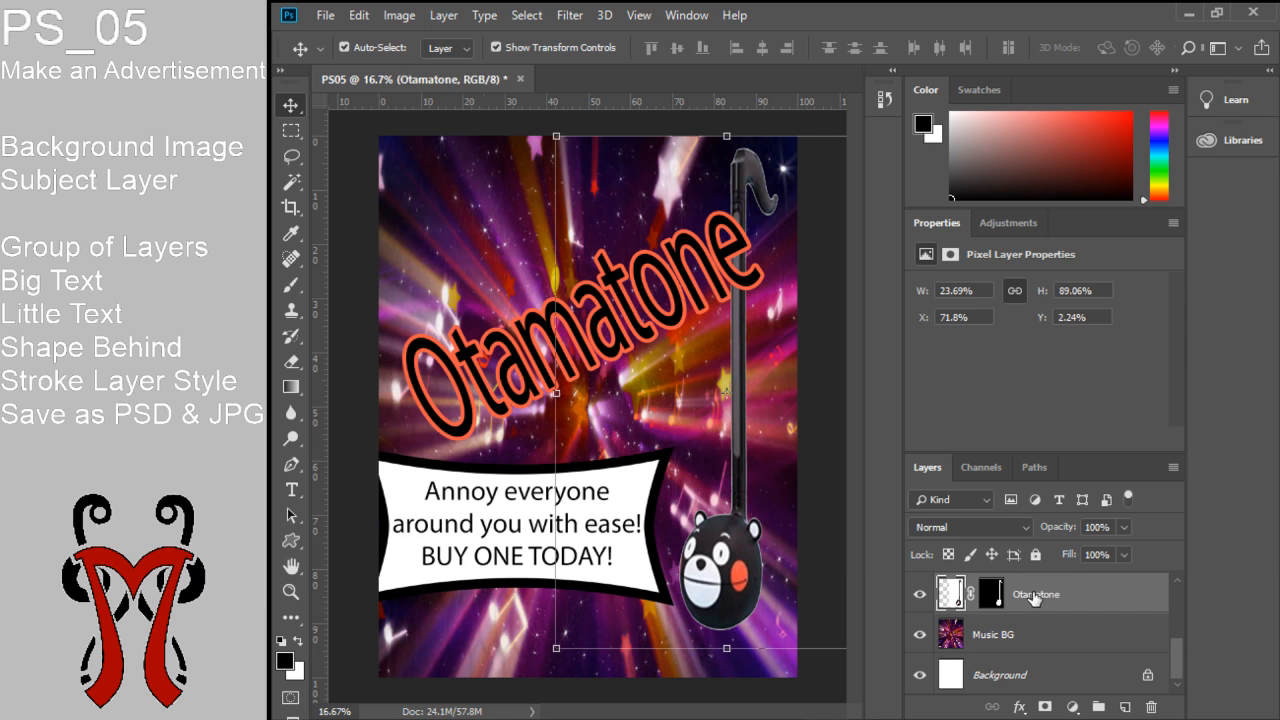
Rename the banner shape layer, Shape 1, as "Text"
scroll(1050, 600, "up", 2)
scroll(1068, 600, "up", 2)
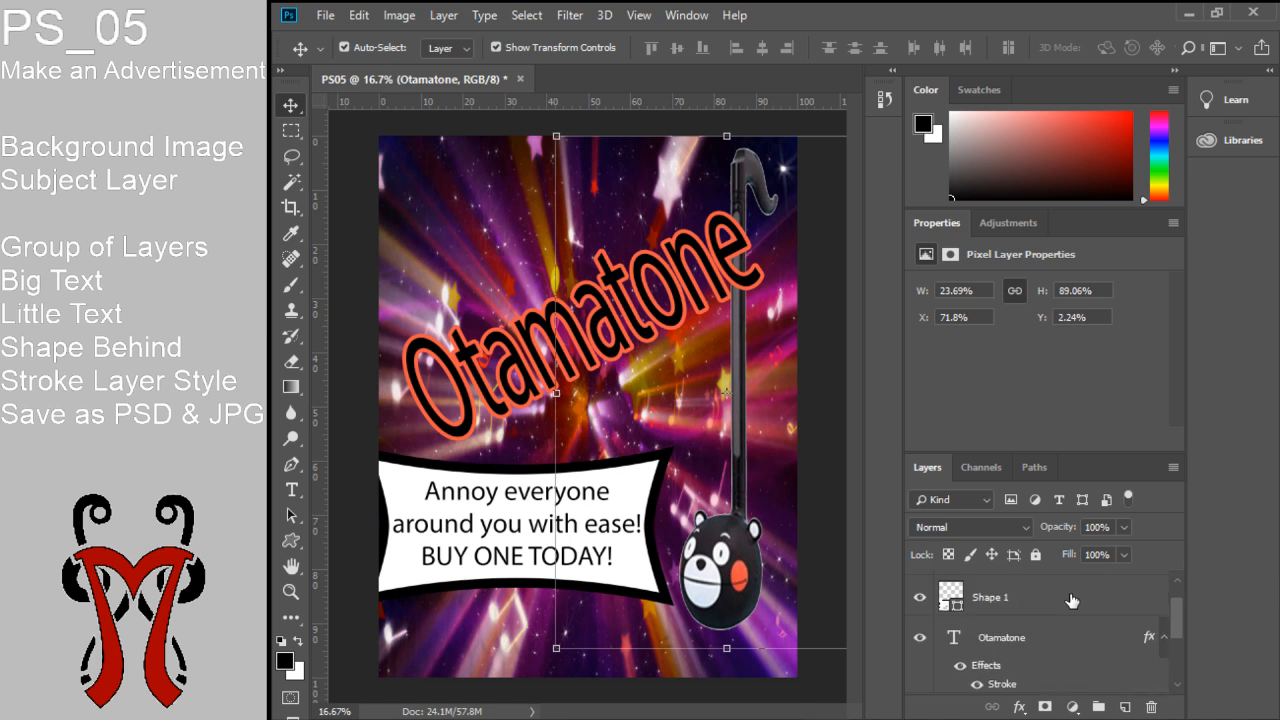
double_click(988, 630)
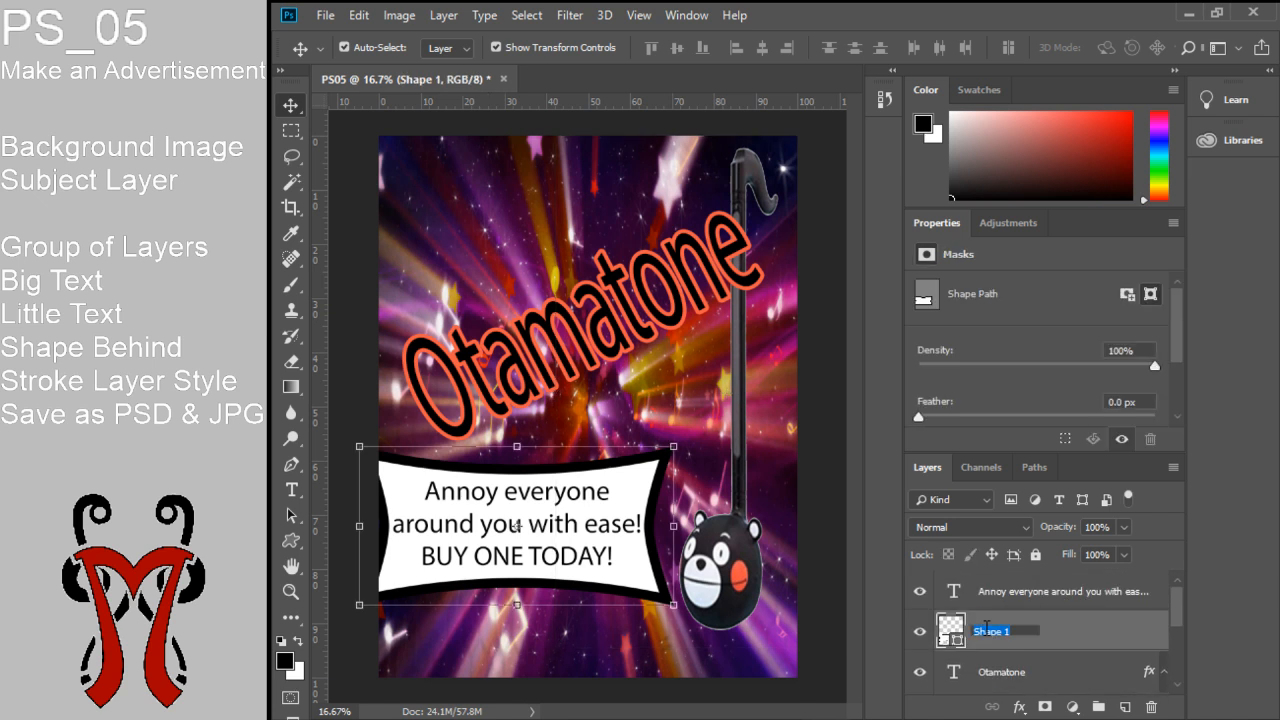
type("Text")
key("Return")
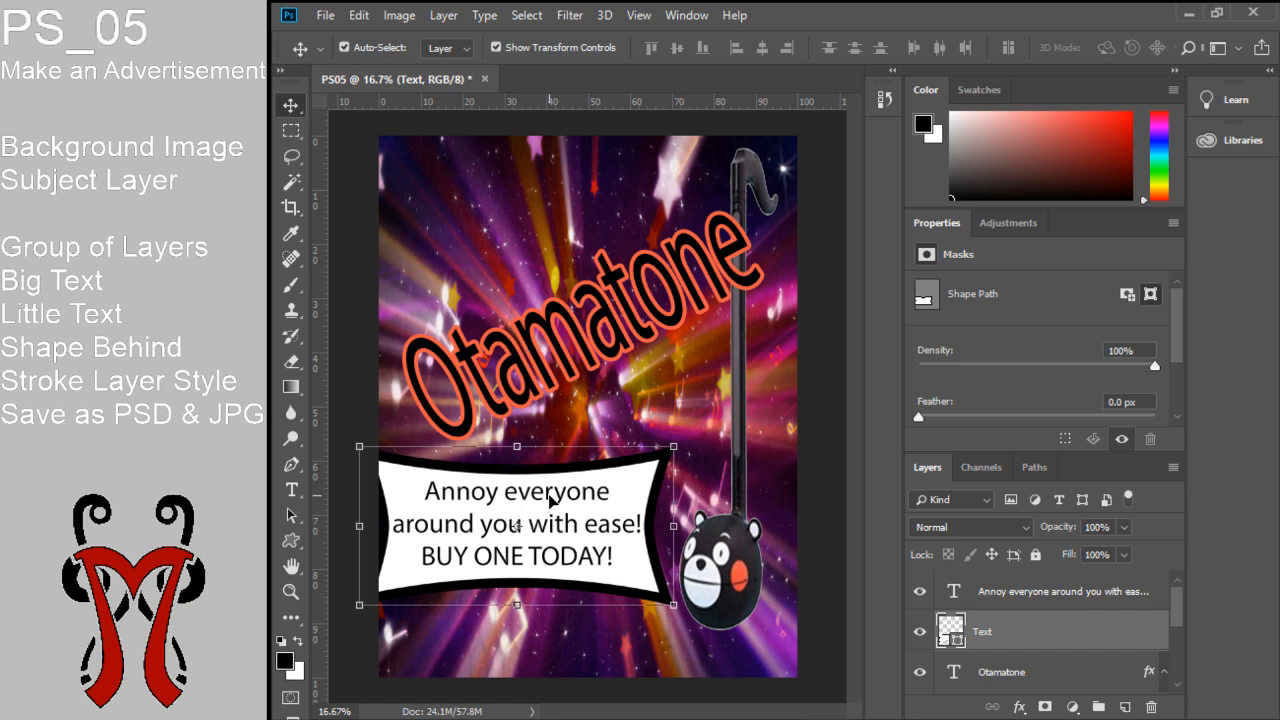
Nudge the slogan slightly right on its banner and add a layer group named "Text Group" above its layer
mouse_move(549, 500)
left_mouse_down()
mouse_move(566, 248)
mouse_move(614, 201)
mouse_move(625, 400)
mouse_move(640, 265)
mouse_move(640, 372)
mouse_move(645, 338)
mouse_move(543, 394)
mouse_move(538, 502)
mouse_move(551, 500)
left_mouse_up()
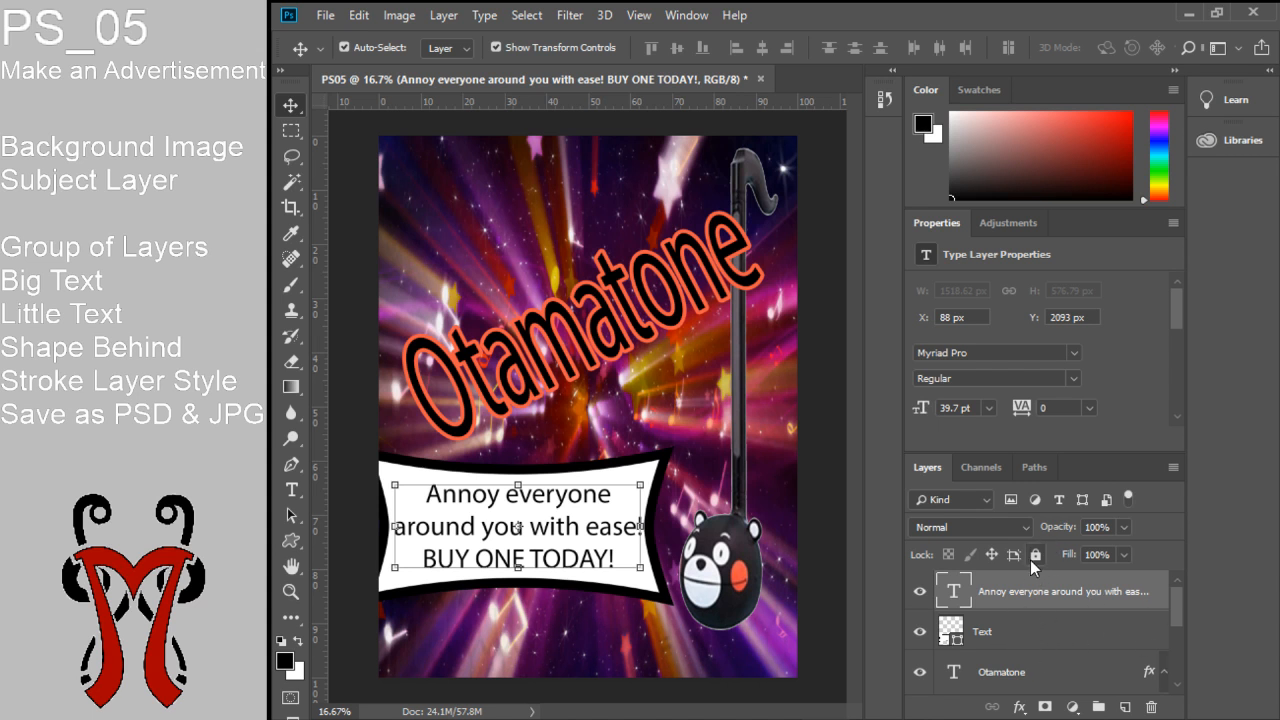
left_click(1099, 707)
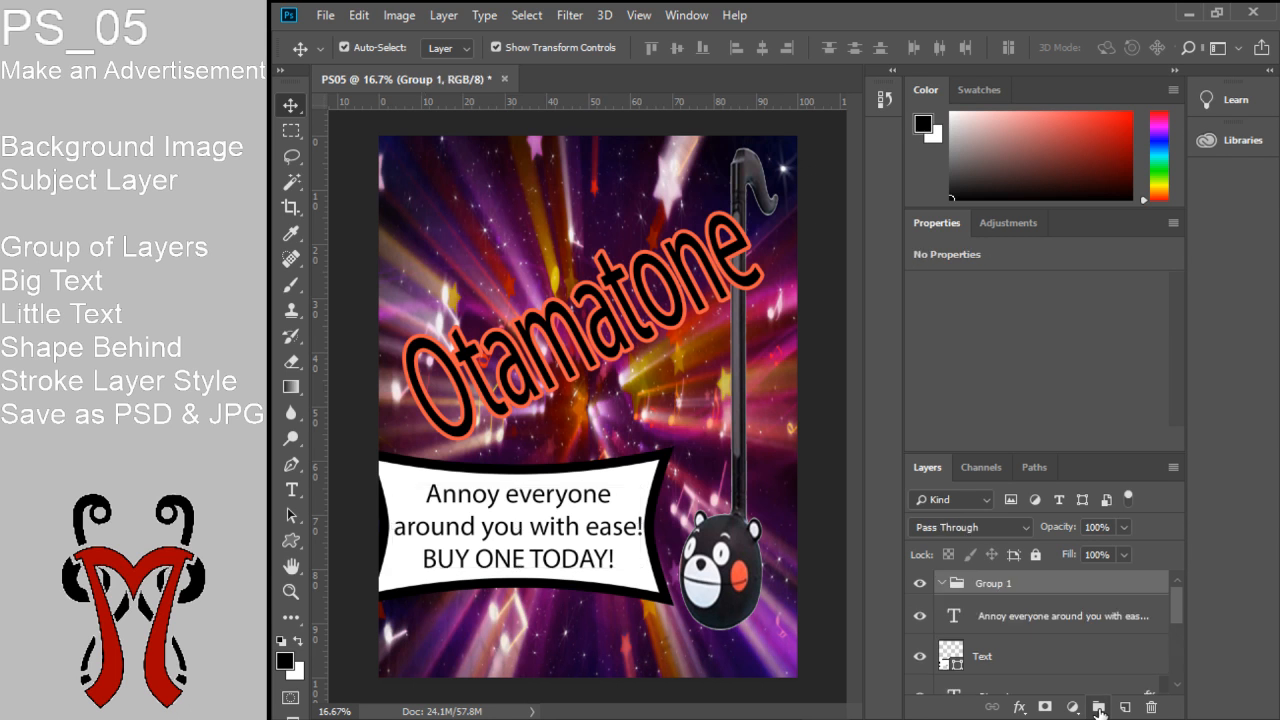
double_click(995, 588)
type("Text")
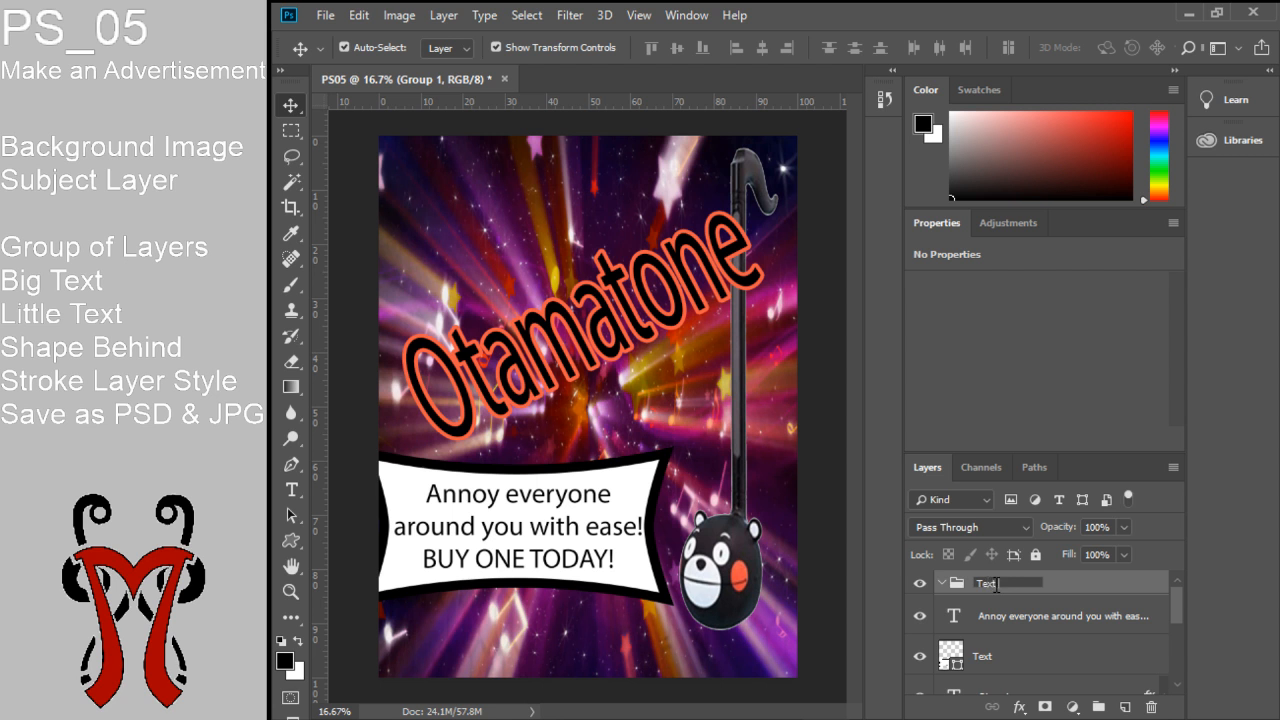
type(" Group")
key("Return")
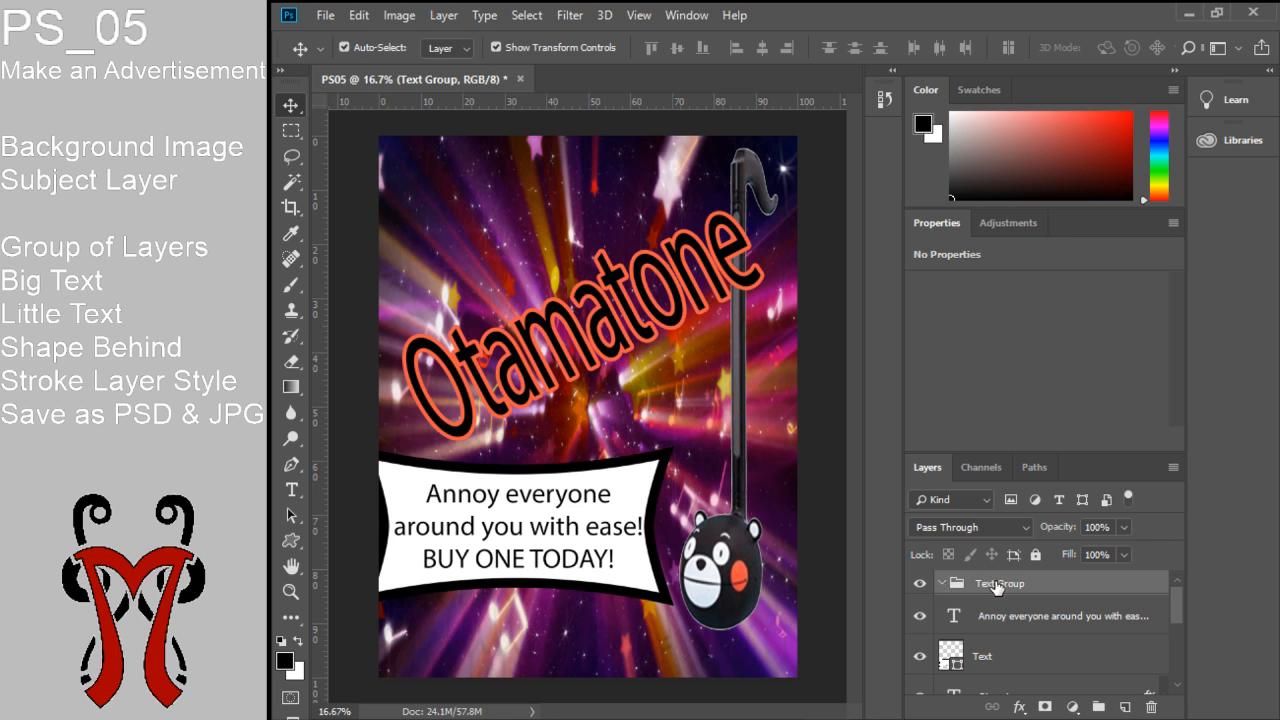
Rename the banner shape layer as "Textbox" and move it into the Text Group
double_click(994, 664)
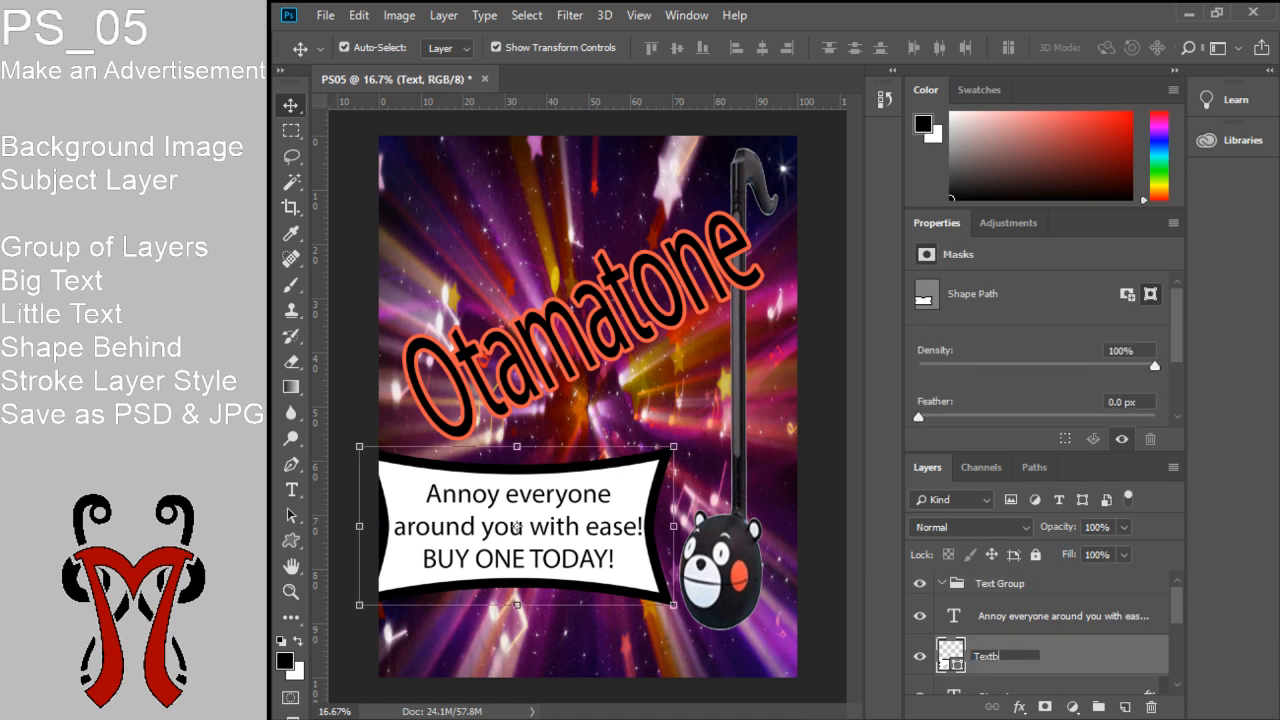
type("Textbox")
key("Return")
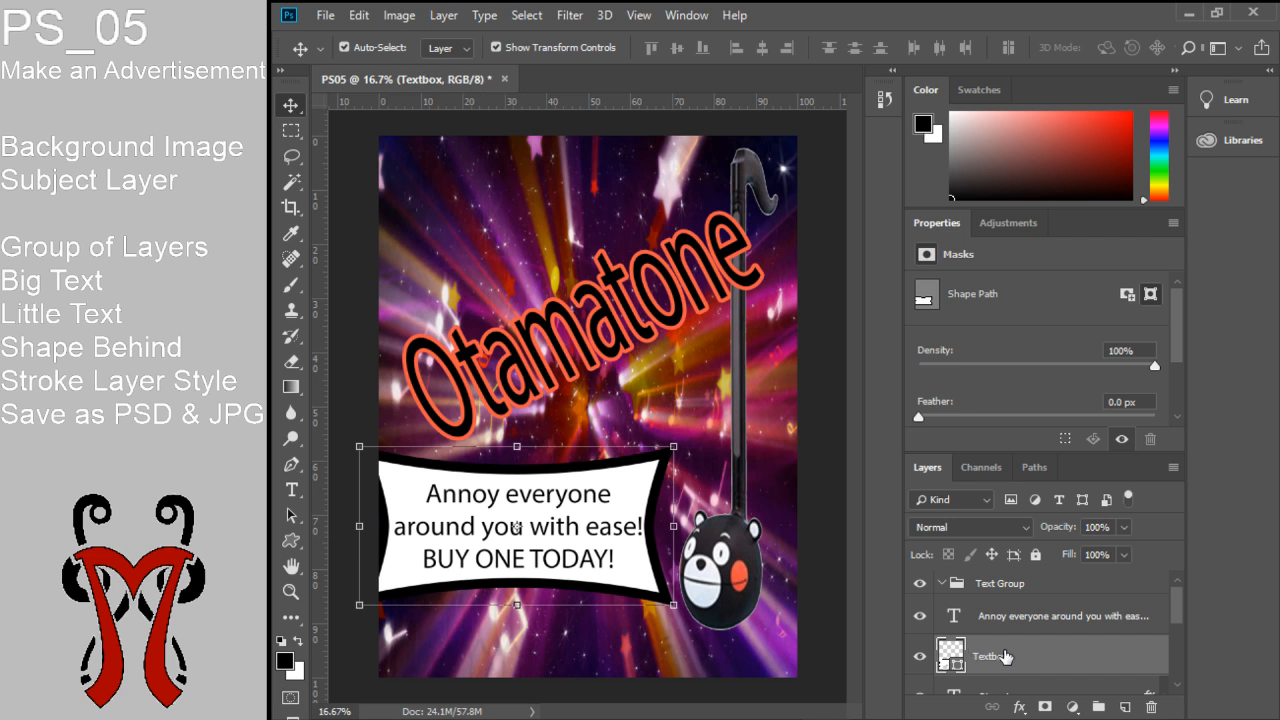
left_click_drag(1005, 657, 1013, 586)
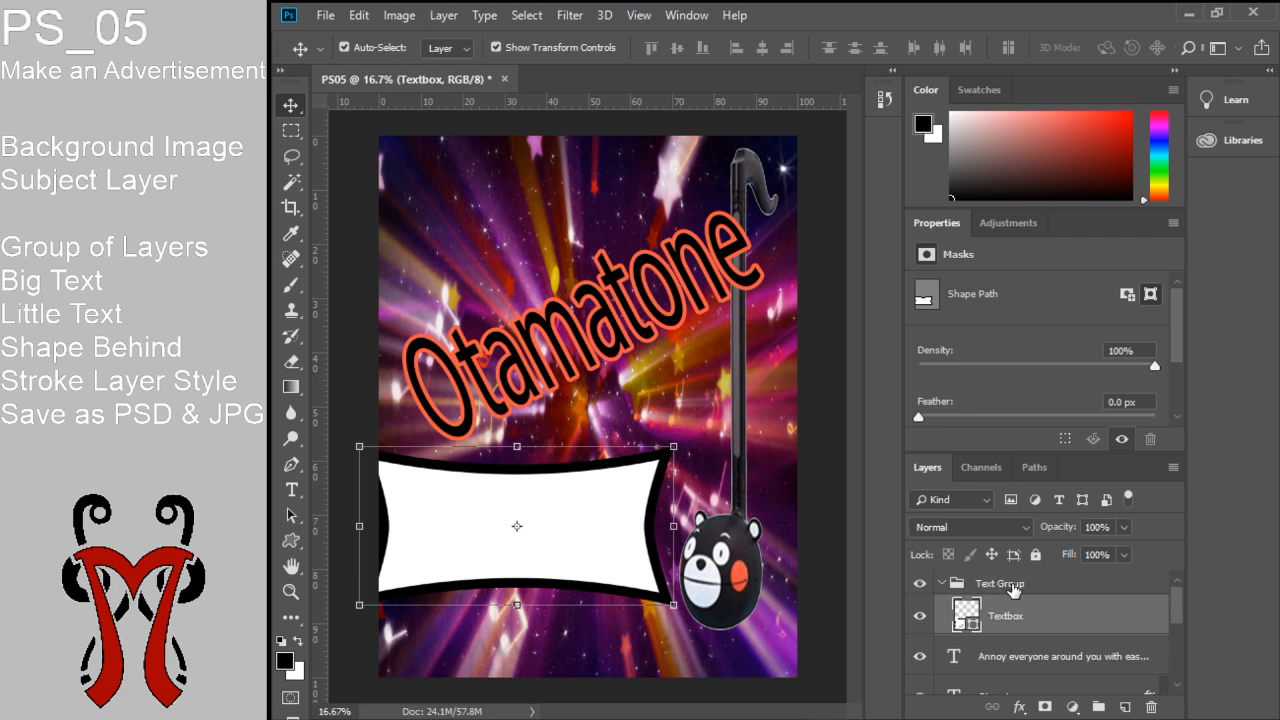
Collapse and expand the Text Group several times to examine which layers it contains
left_click(941, 584)
left_click(941, 584)
left_click(940, 584)
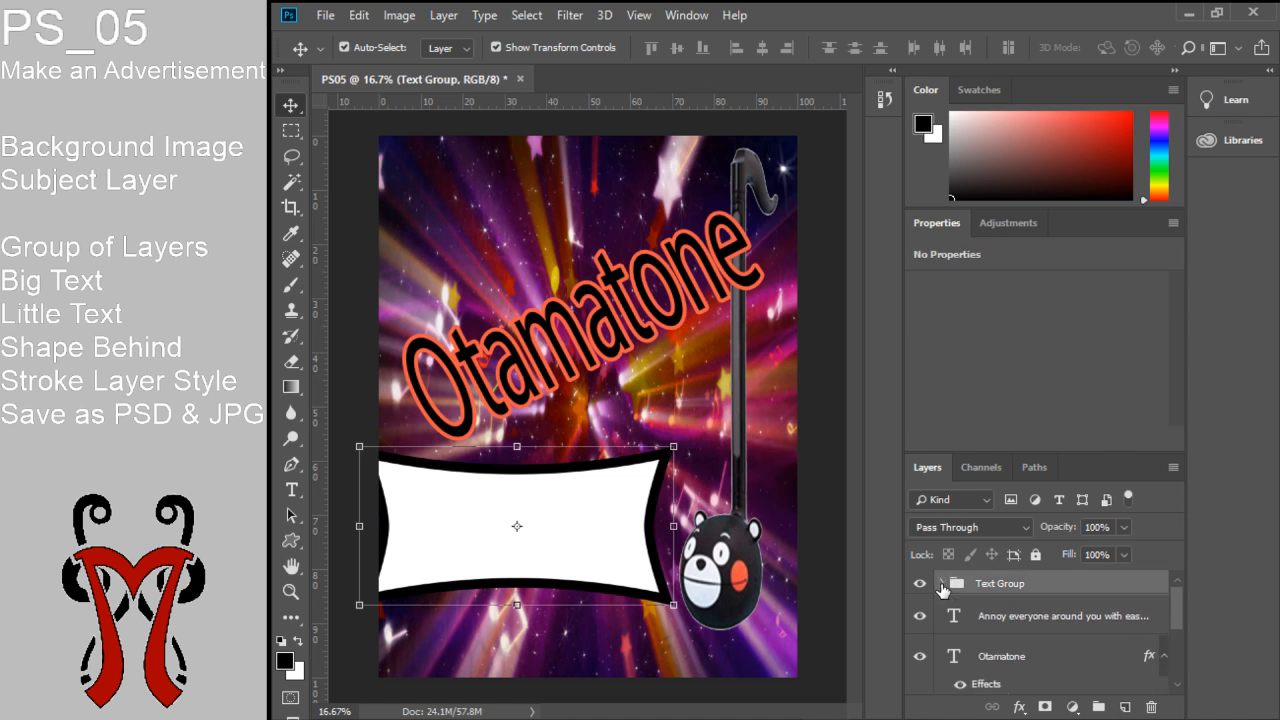
left_click(939, 584)
left_click(940, 585)
left_click(940, 585)
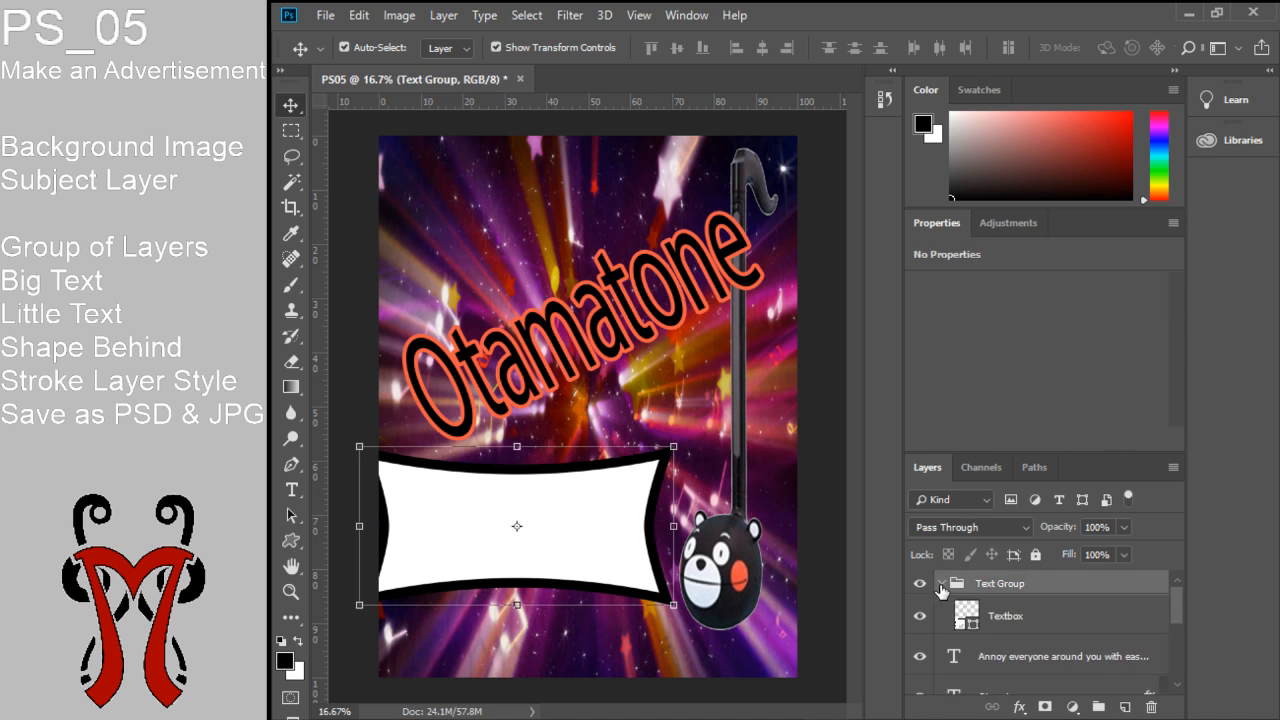
left_click(940, 585)
left_click(940, 585)
left_click(940, 585)
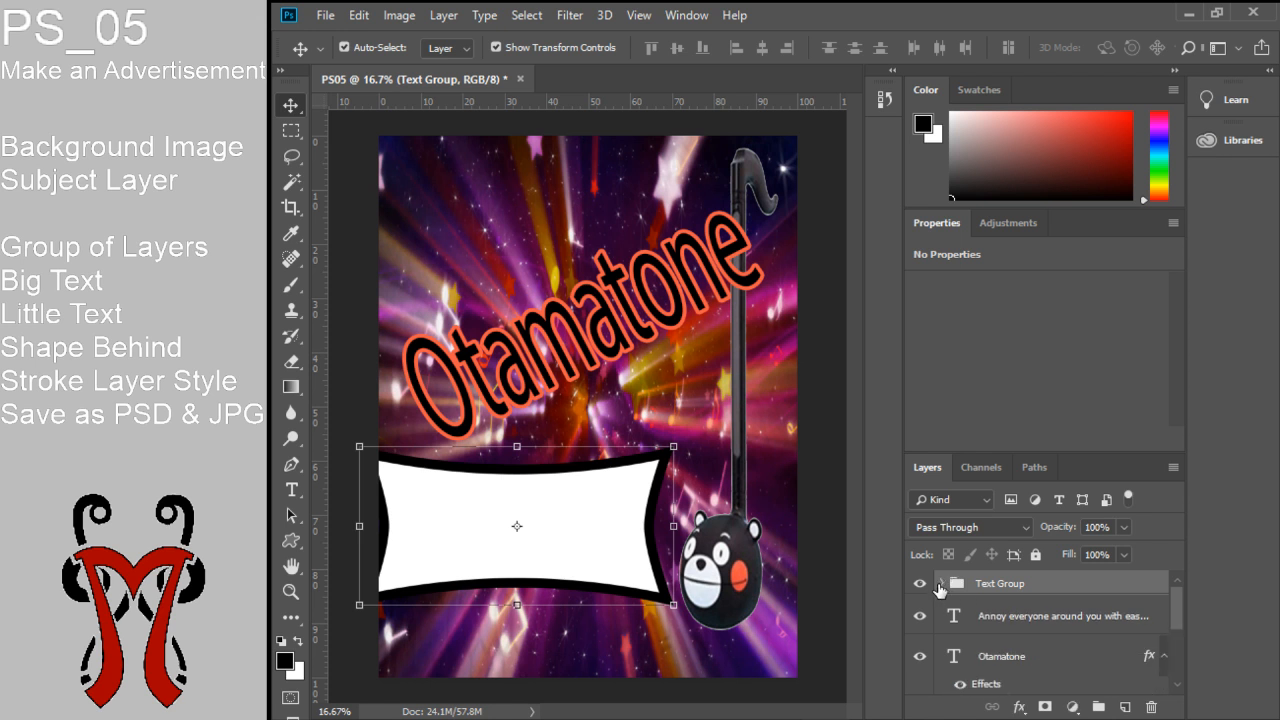
left_click(940, 585)
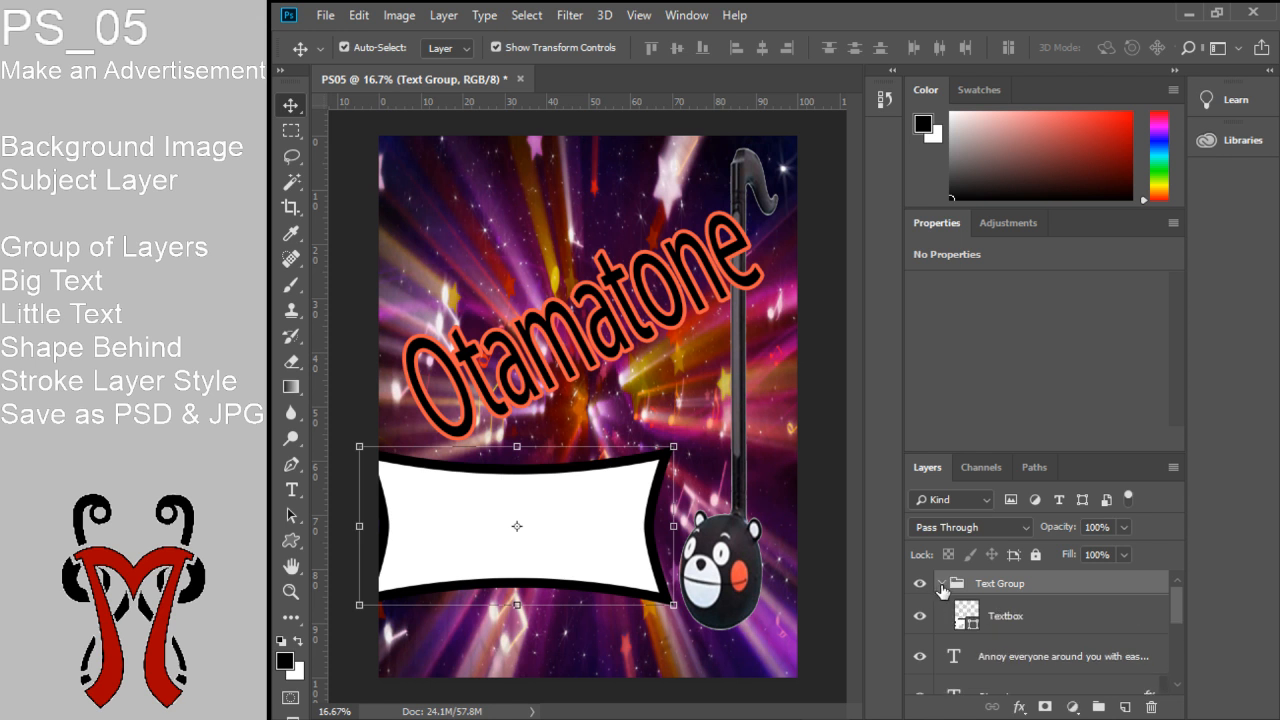
Move the slogan text layer into the Text Group above the Textbox layer, and collapse and select the group
left_click_drag(1000, 660, 999, 605)
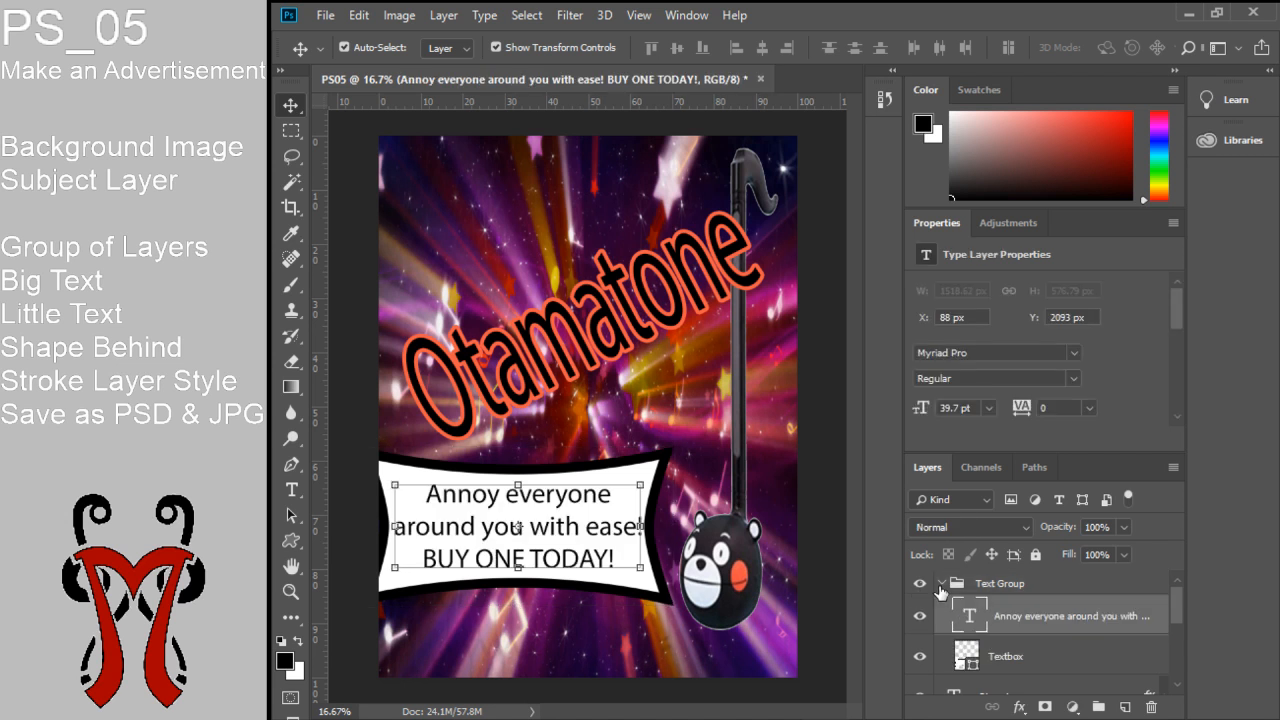
left_click(940, 587)
left_click(1000, 585)
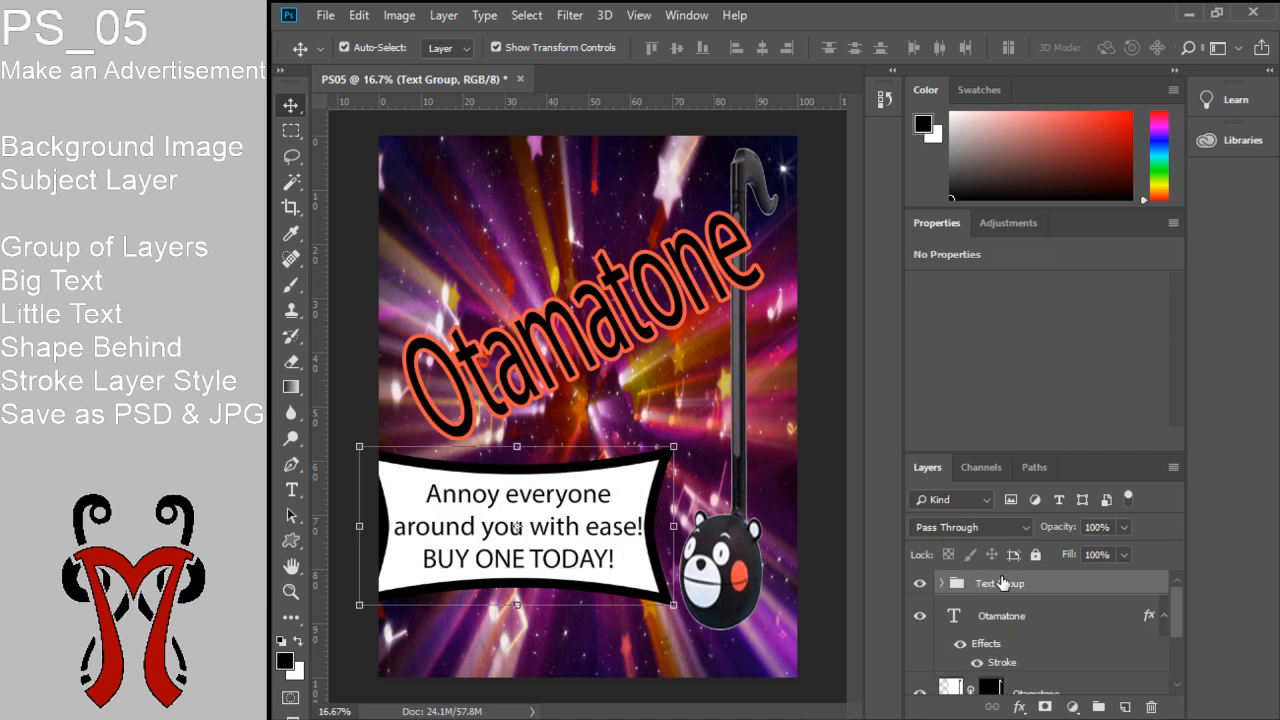
Nudge the slogan slightly left, turn off Auto-Select, and move the Text Group down and right so the whole banner lies on the page
mouse_move(618, 542)
left_mouse_down()
mouse_move(608, 482)
mouse_move(656, 405)
mouse_move(614, 543)
left_mouse_up()
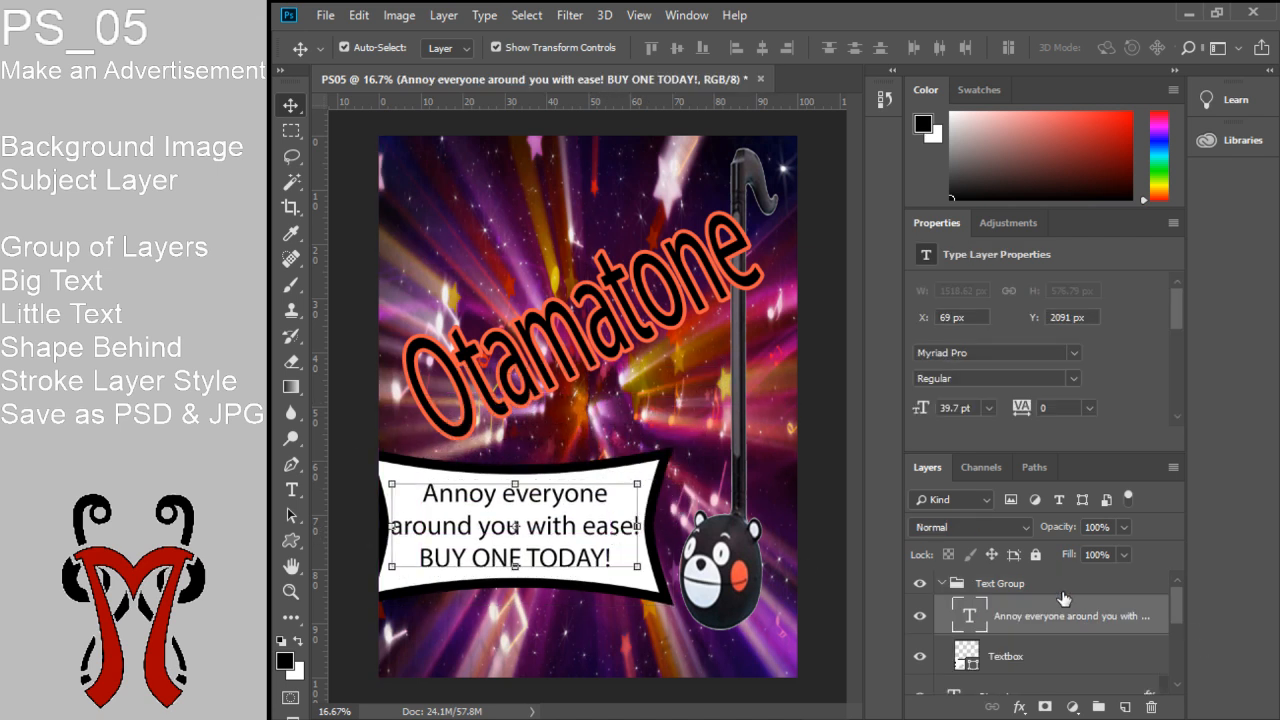
left_click(1008, 585)
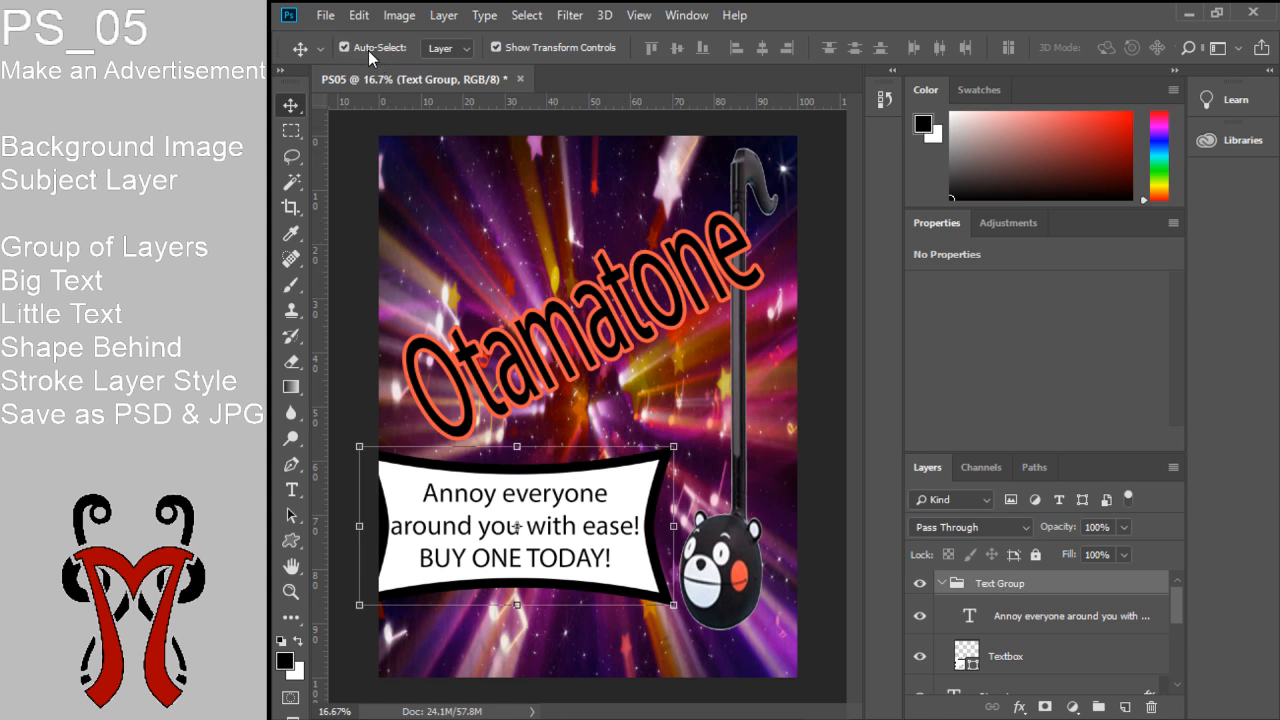
left_click_drag(565, 560, 579, 598)
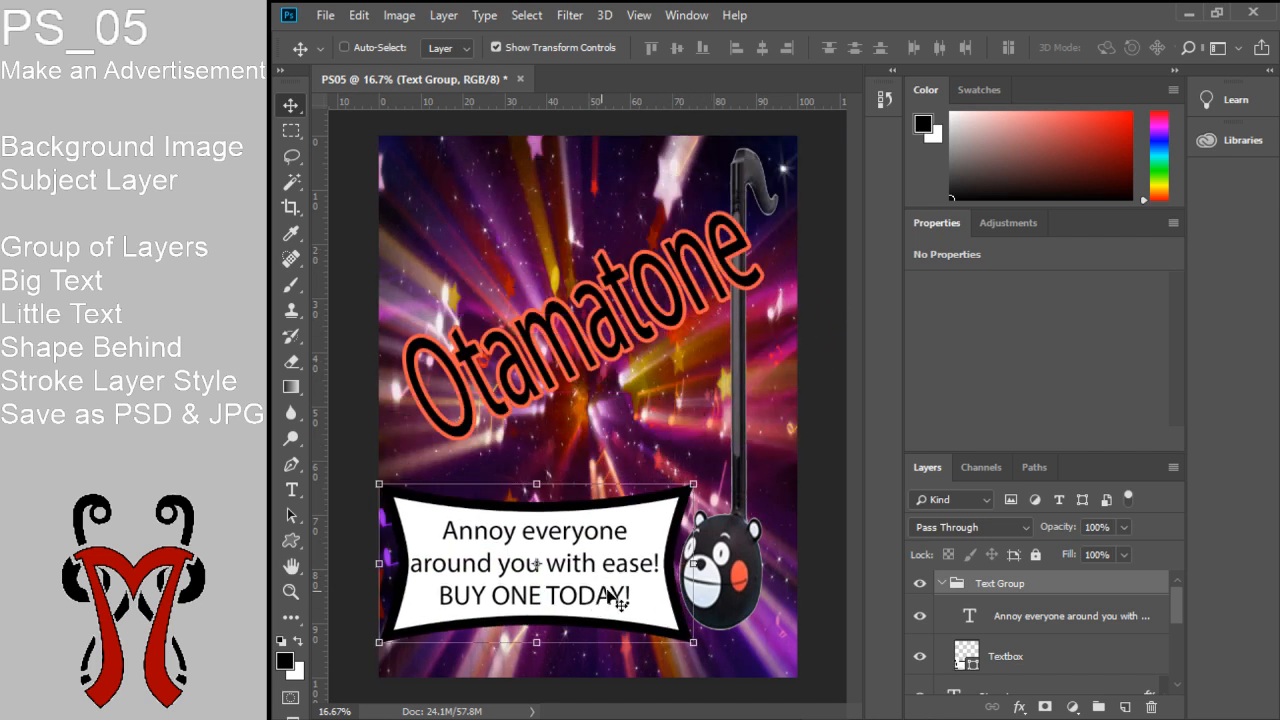
Move the "Otamatone" title layer into the Text Group and shift the whole group slightly up and right
left_click(943, 583)
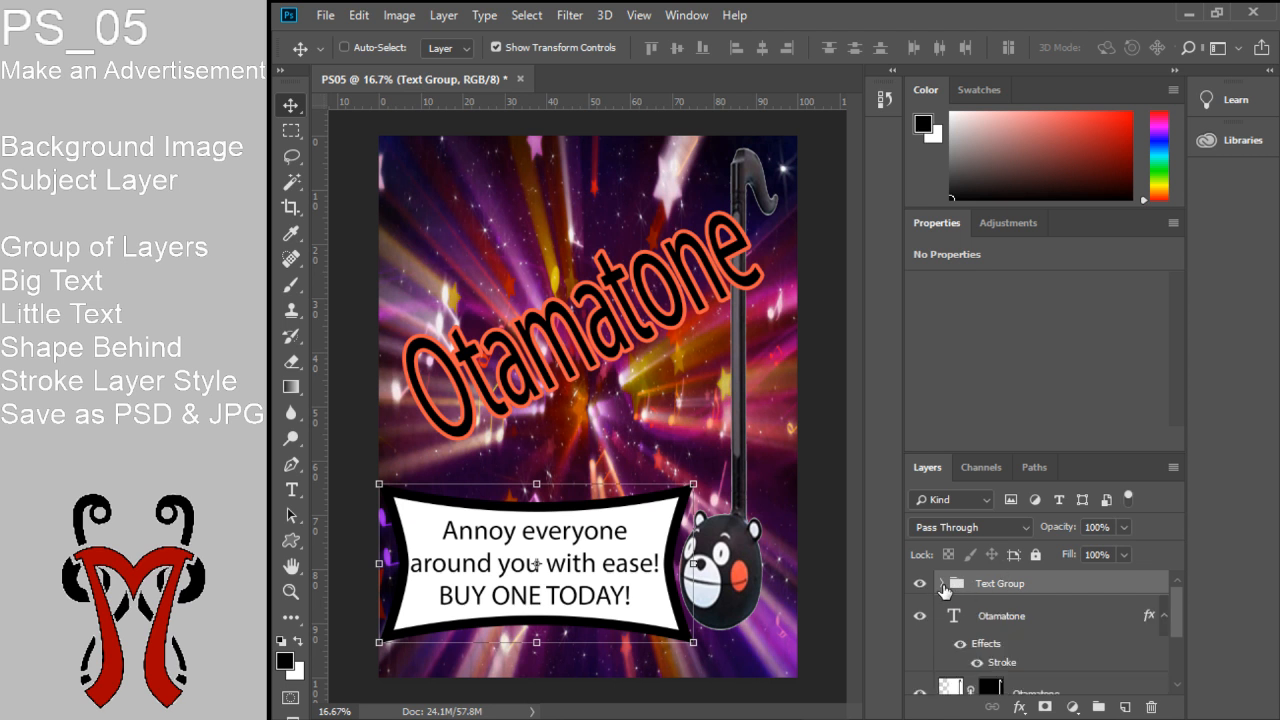
left_click(943, 583)
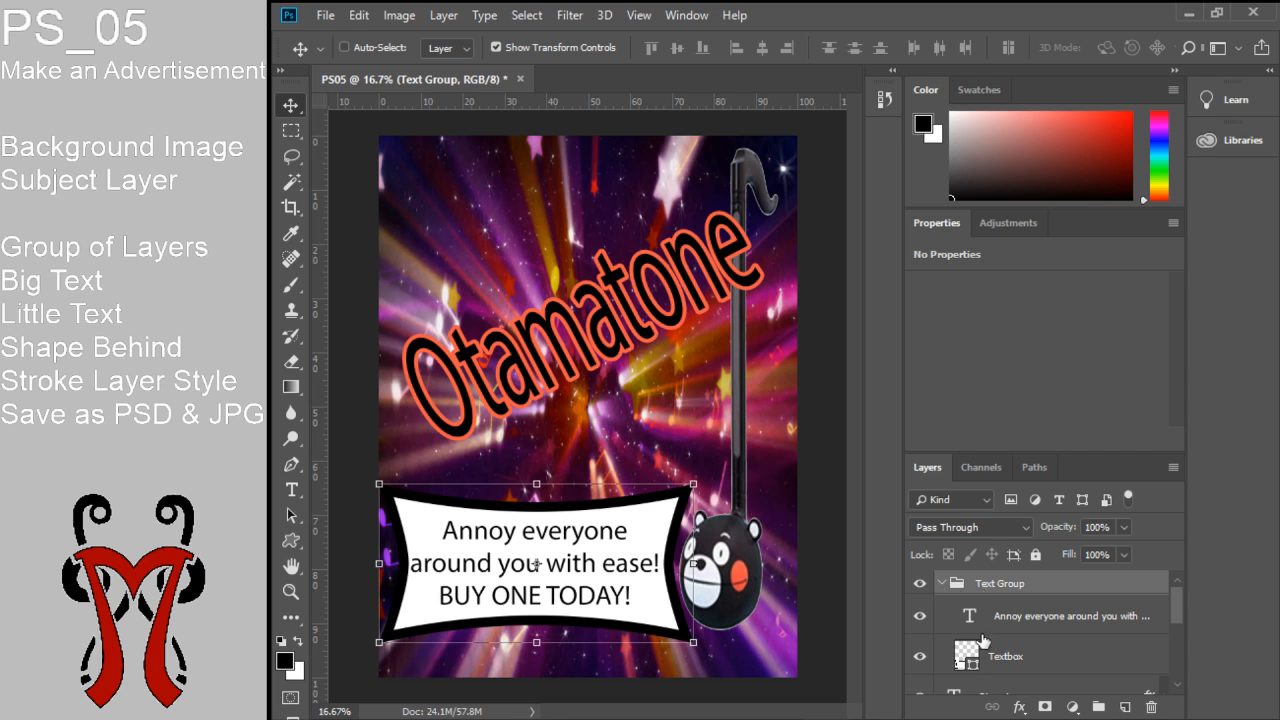
left_click(942, 585)
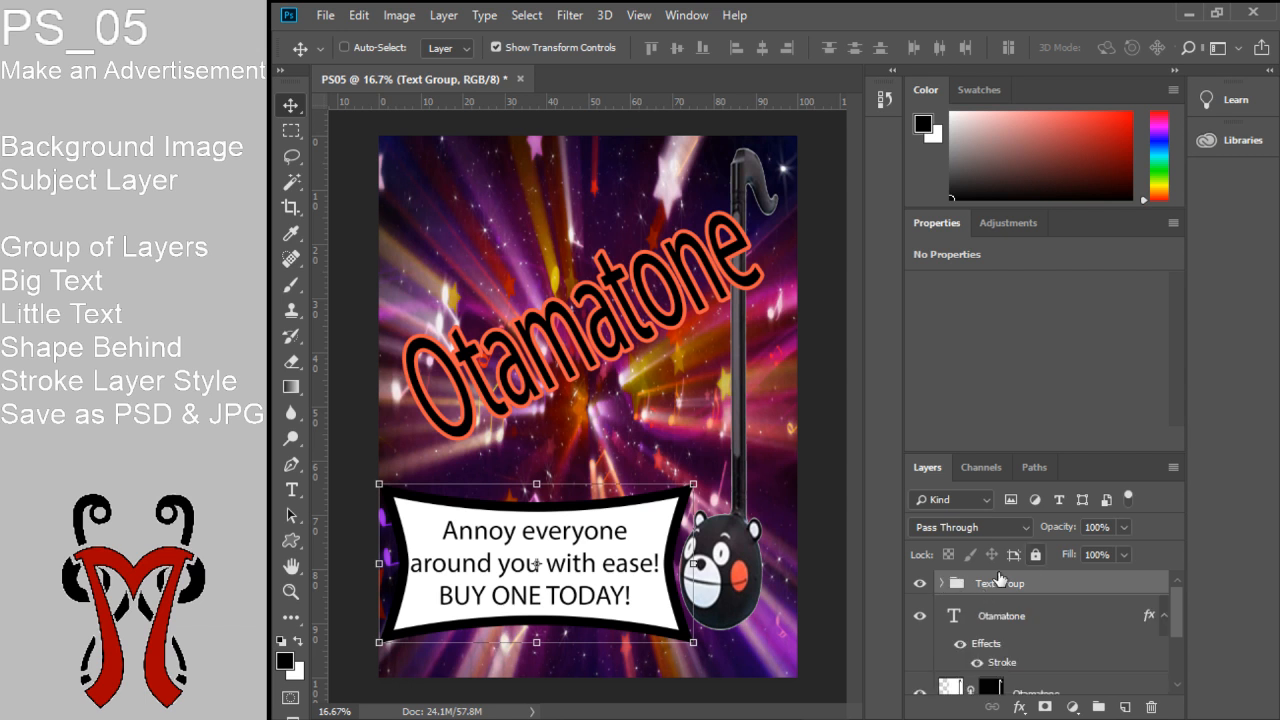
left_click_drag(990, 621, 1001, 588)
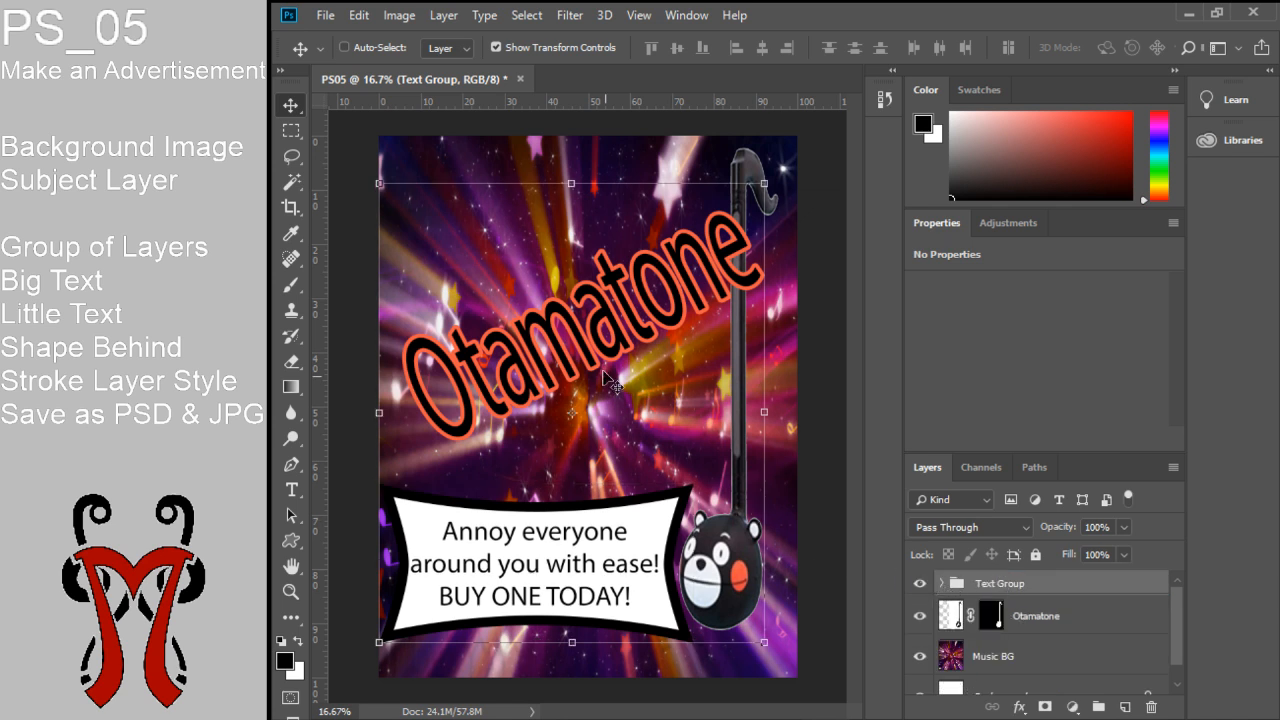
mouse_move(600, 346)
left_mouse_down()
mouse_move(663, 376)
mouse_move(672, 284)
mouse_move(665, 304)
mouse_move(622, 304)
mouse_move(594, 332)
mouse_move(618, 336)
left_mouse_up()
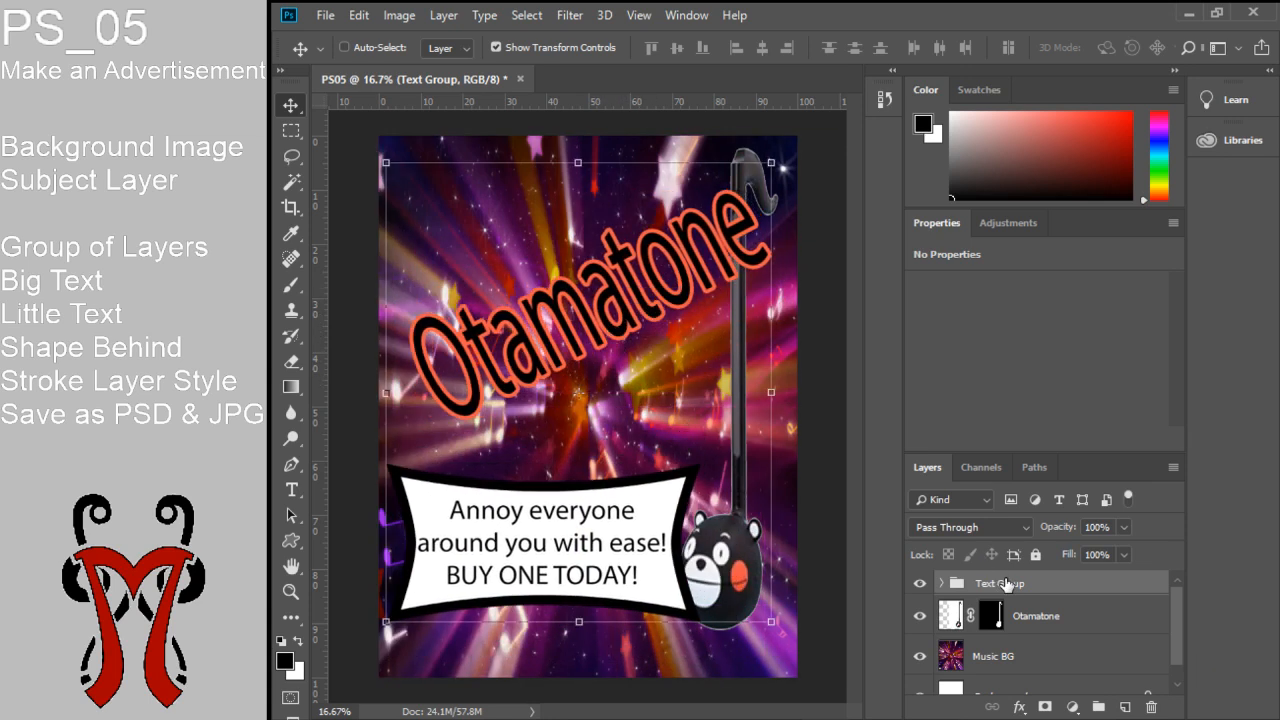
Turn on Auto-Select with Group as its target and select the masked Otamatone image layer
left_click(467, 57)
left_click(467, 57)
left_click(1094, 613)
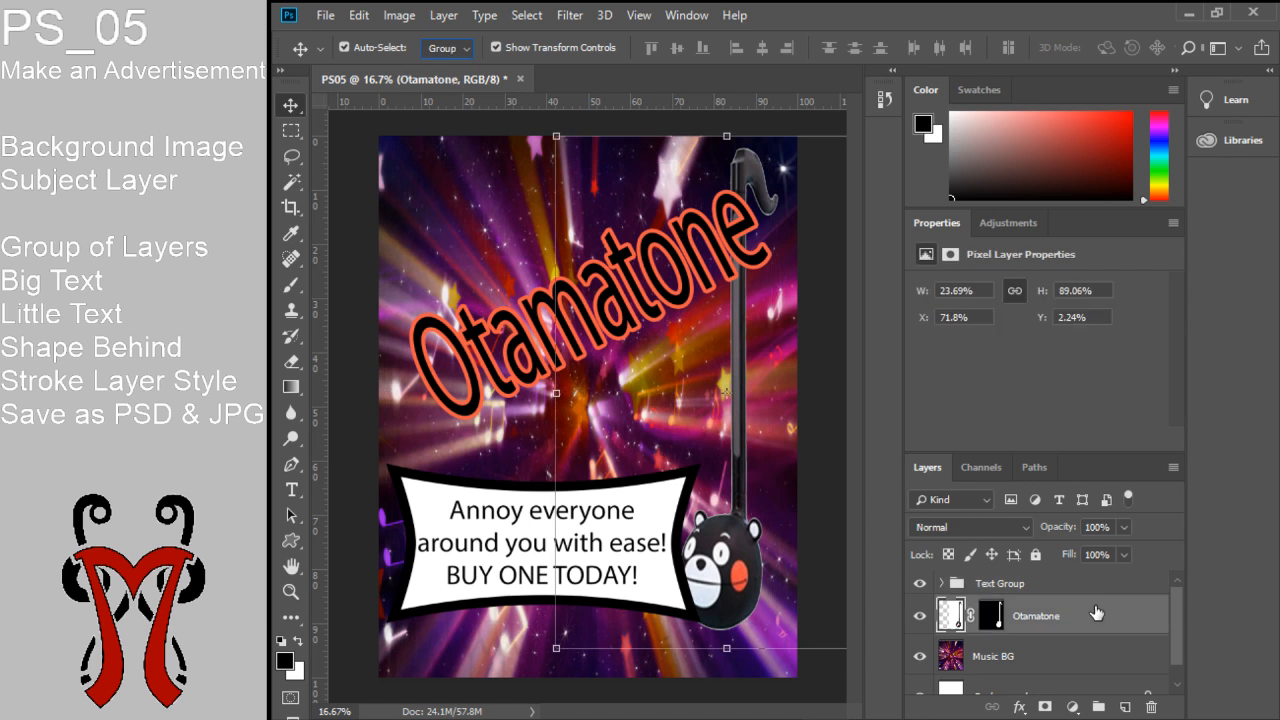
left_click_drag(705, 575, 742, 566)
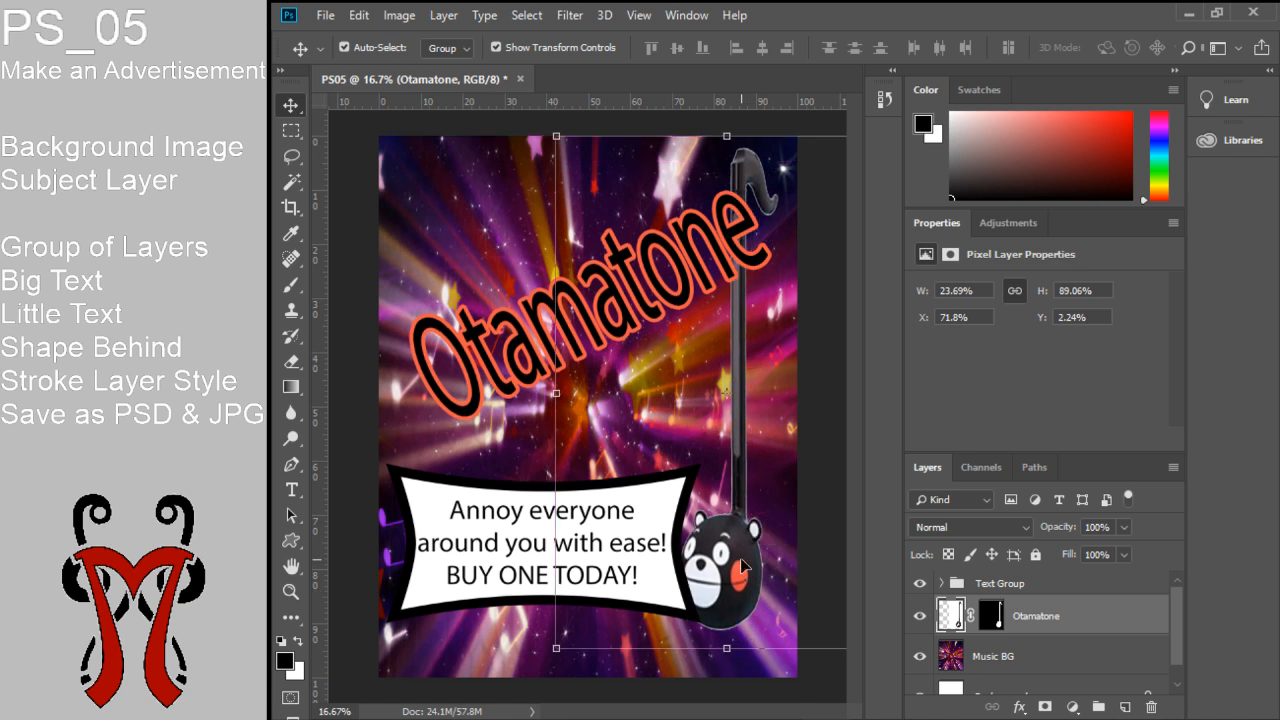
Turn off Auto-Select and move the Text Group down and left until its banner meets the page's left edge
left_click(1035, 590)
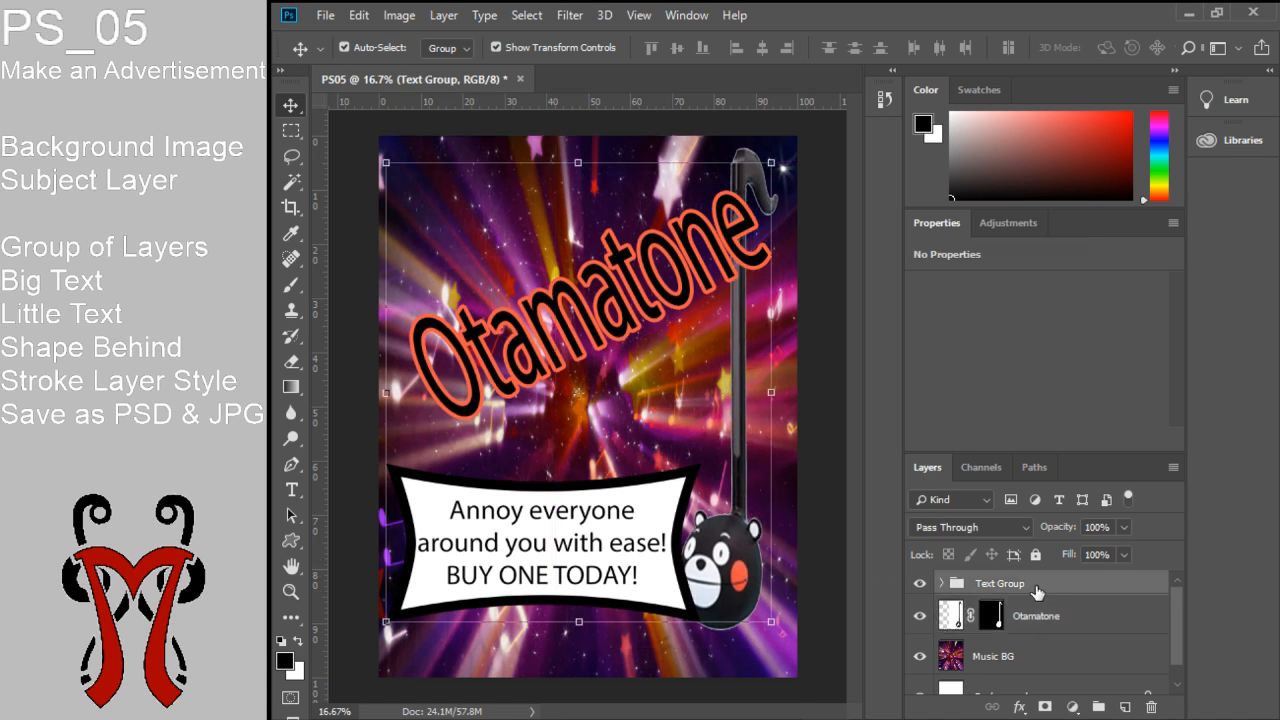
left_click(345, 47)
mouse_move(554, 588)
left_mouse_down()
mouse_move(530, 641)
mouse_move(546, 545)
mouse_move(541, 610)
left_mouse_up()
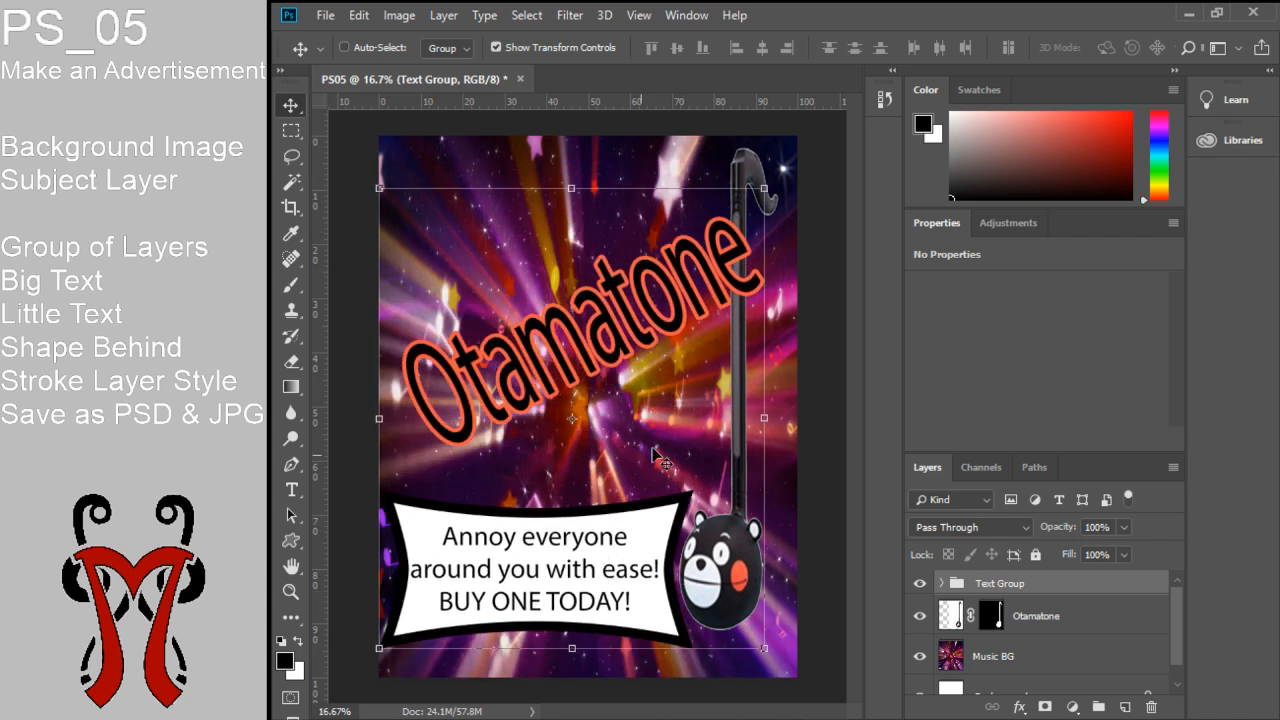
Save the document as PS05.psd in the Documents folder with Maximize Compatibility enabled
left_click(326, 16)
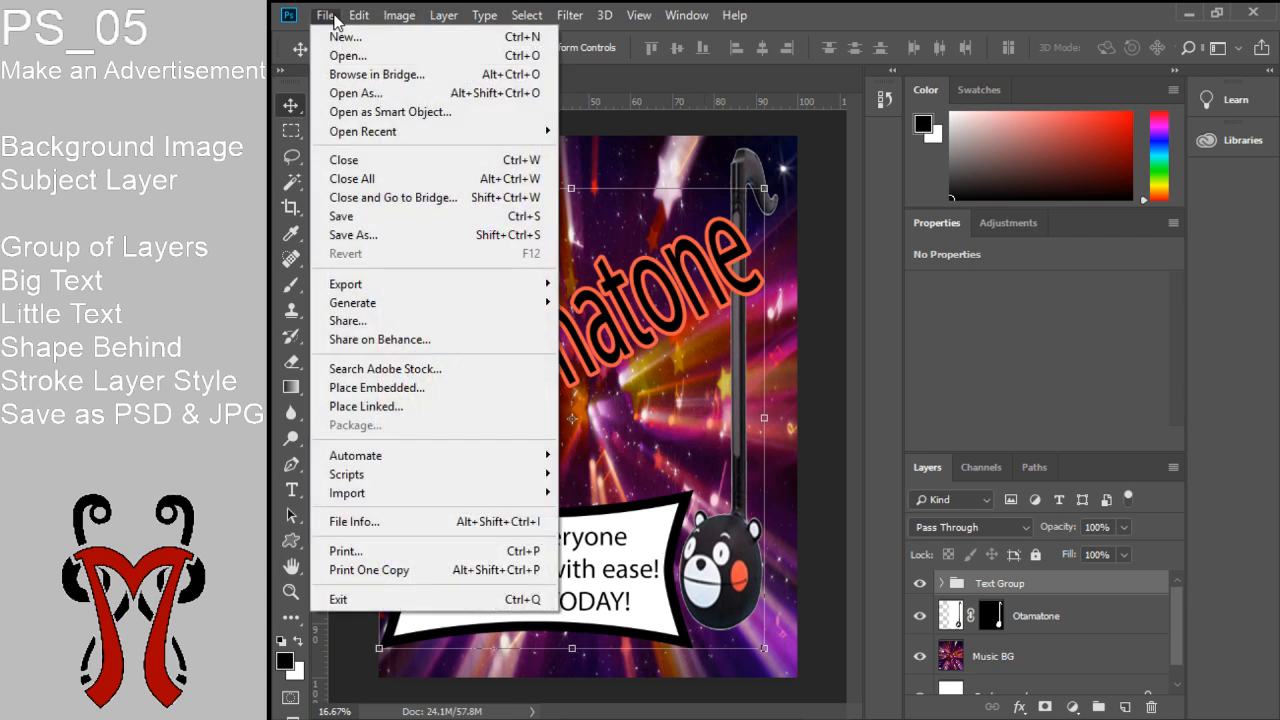
left_click(365, 240)
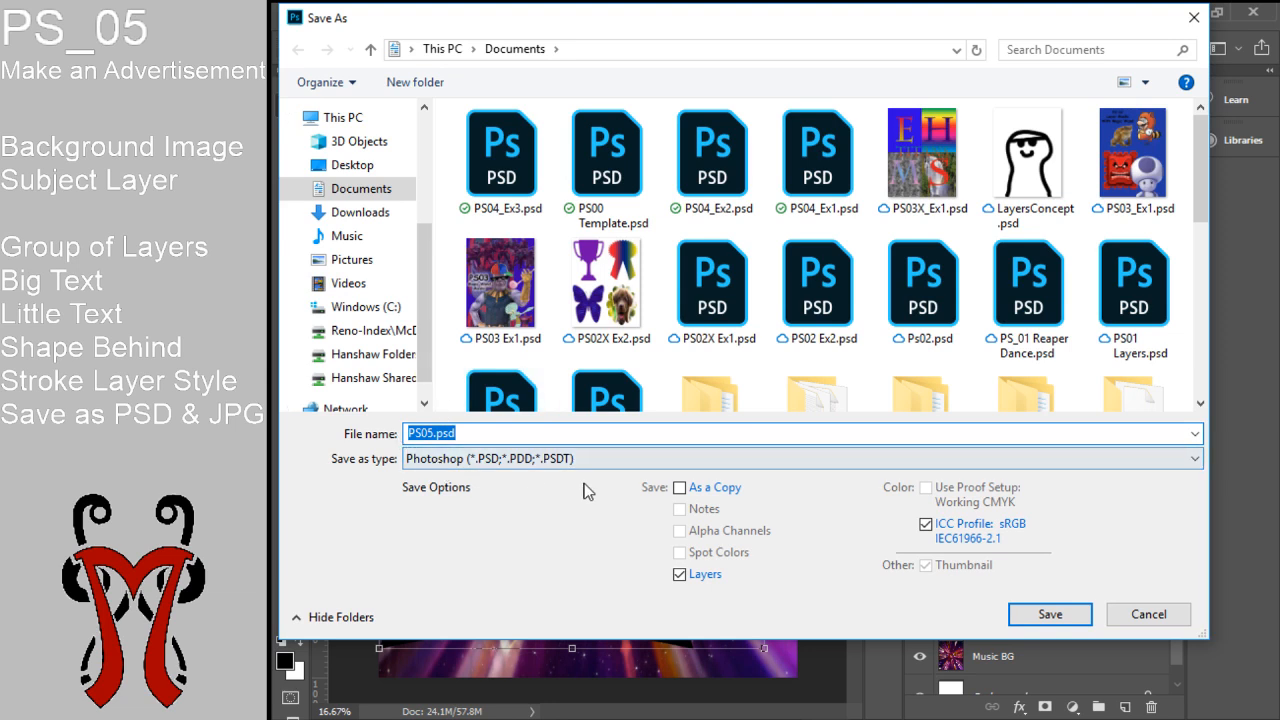
left_click(1078, 604)
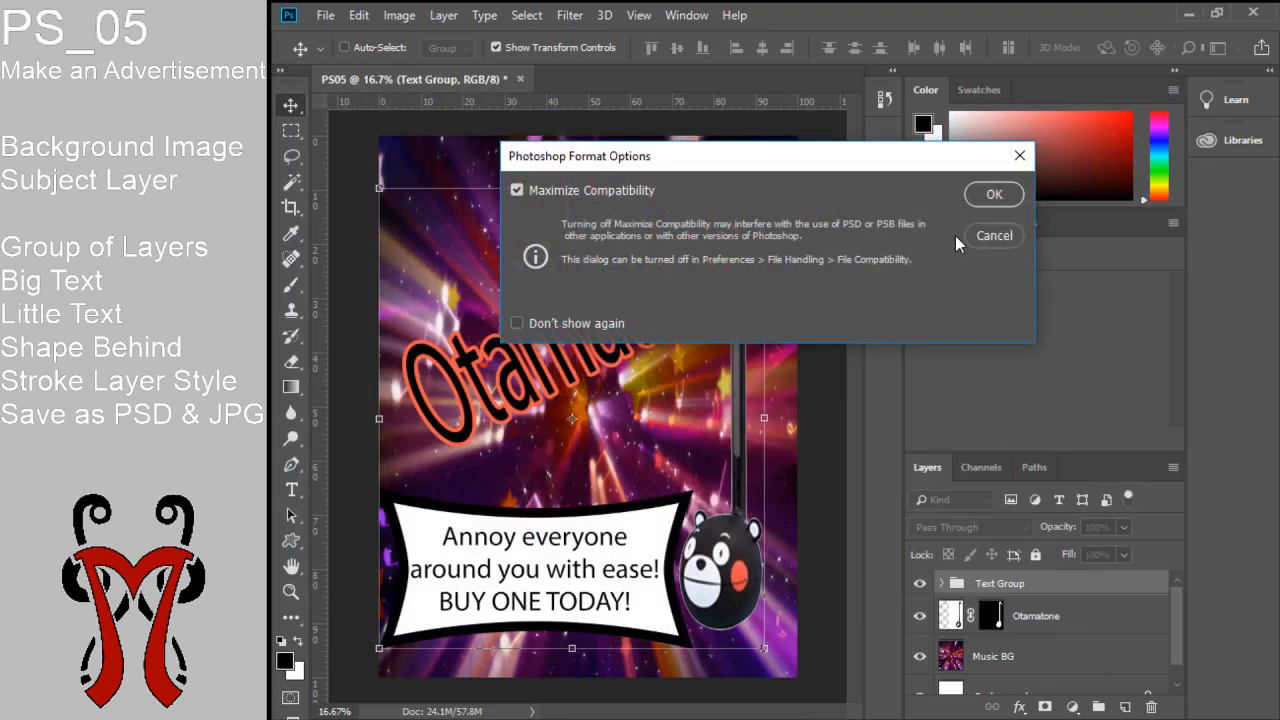
left_click(993, 198)
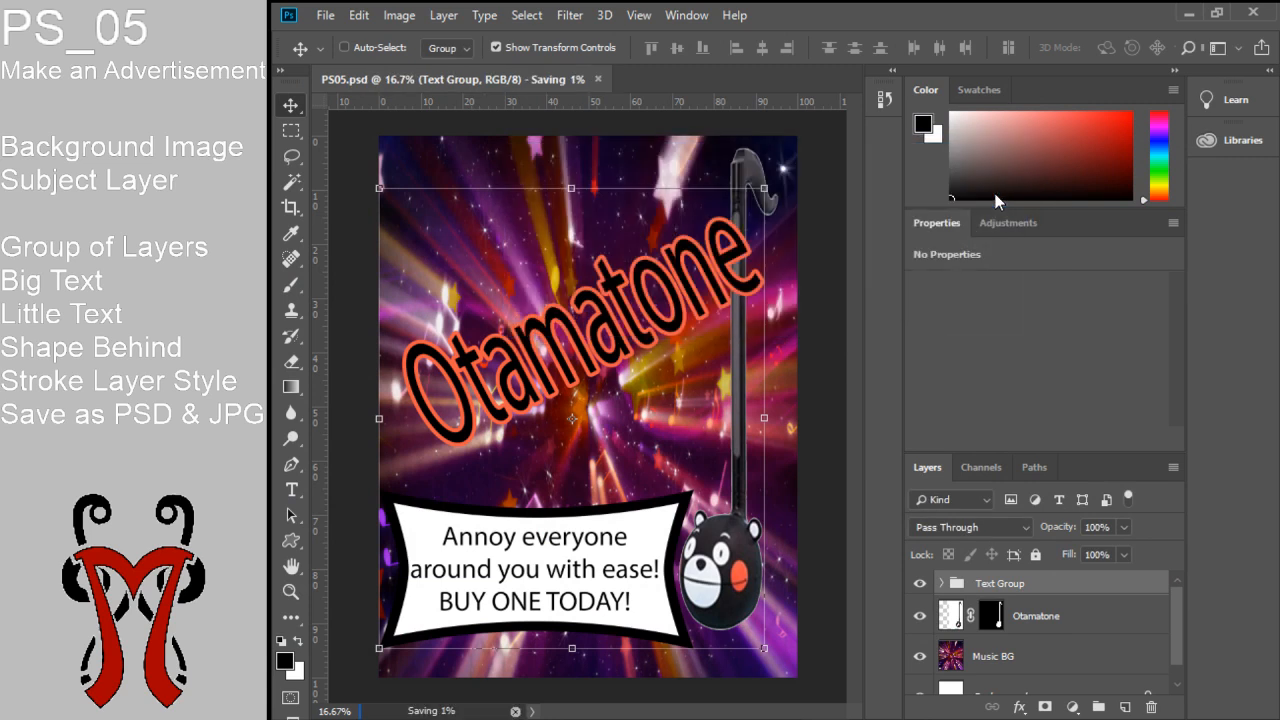
Save a JPEG copy as PS05.jpg in the Documents folder at quality 12, Maximum, with the Baseline ("Standard") format option
left_click(326, 14)
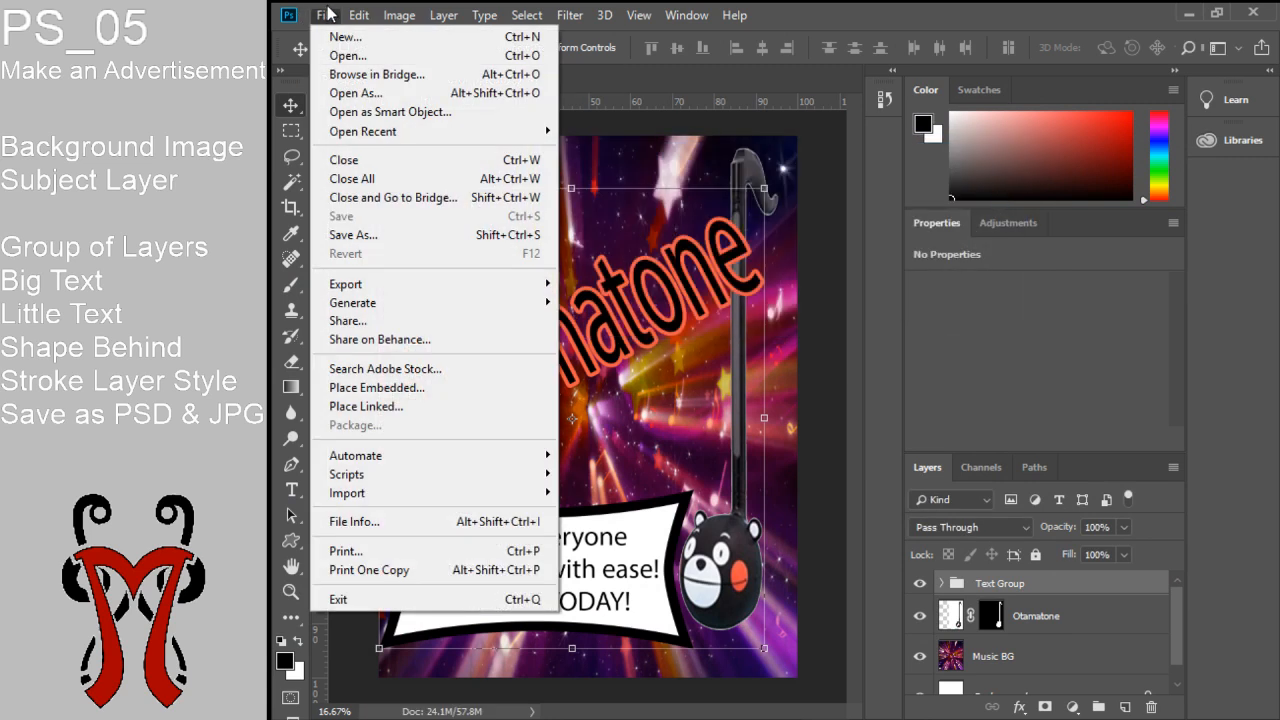
left_click(353, 236)
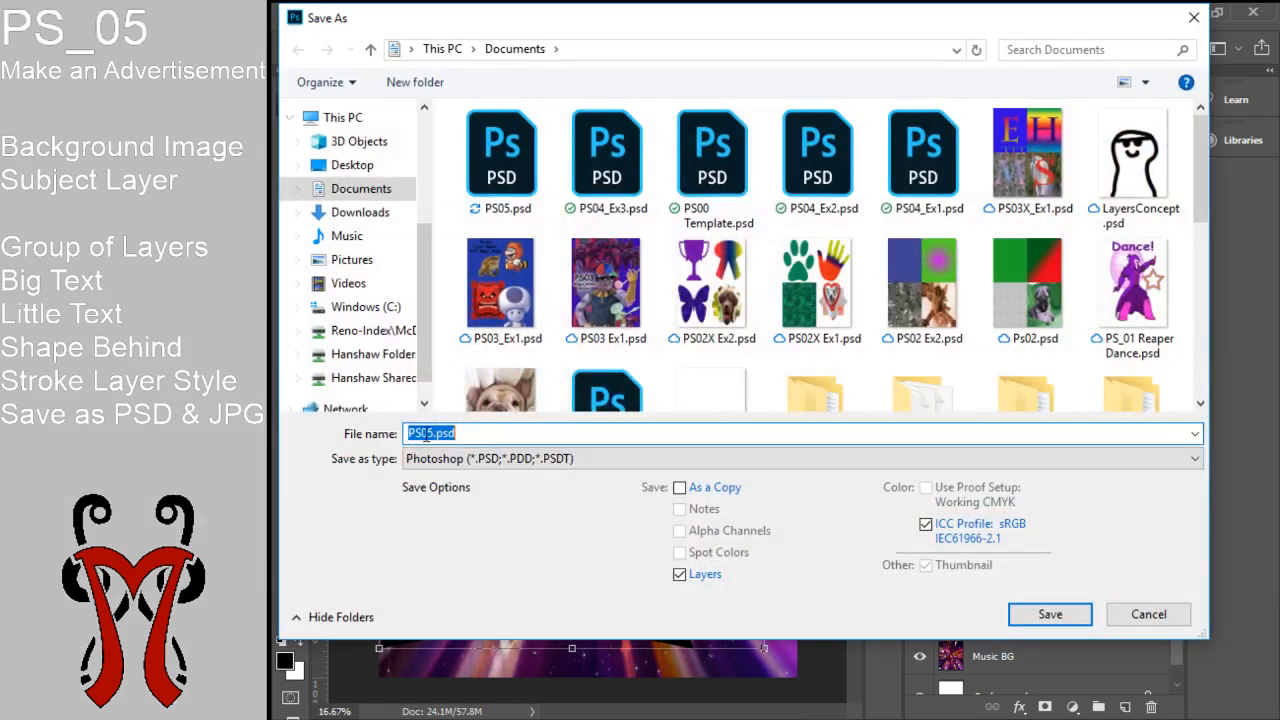
left_click(425, 462)
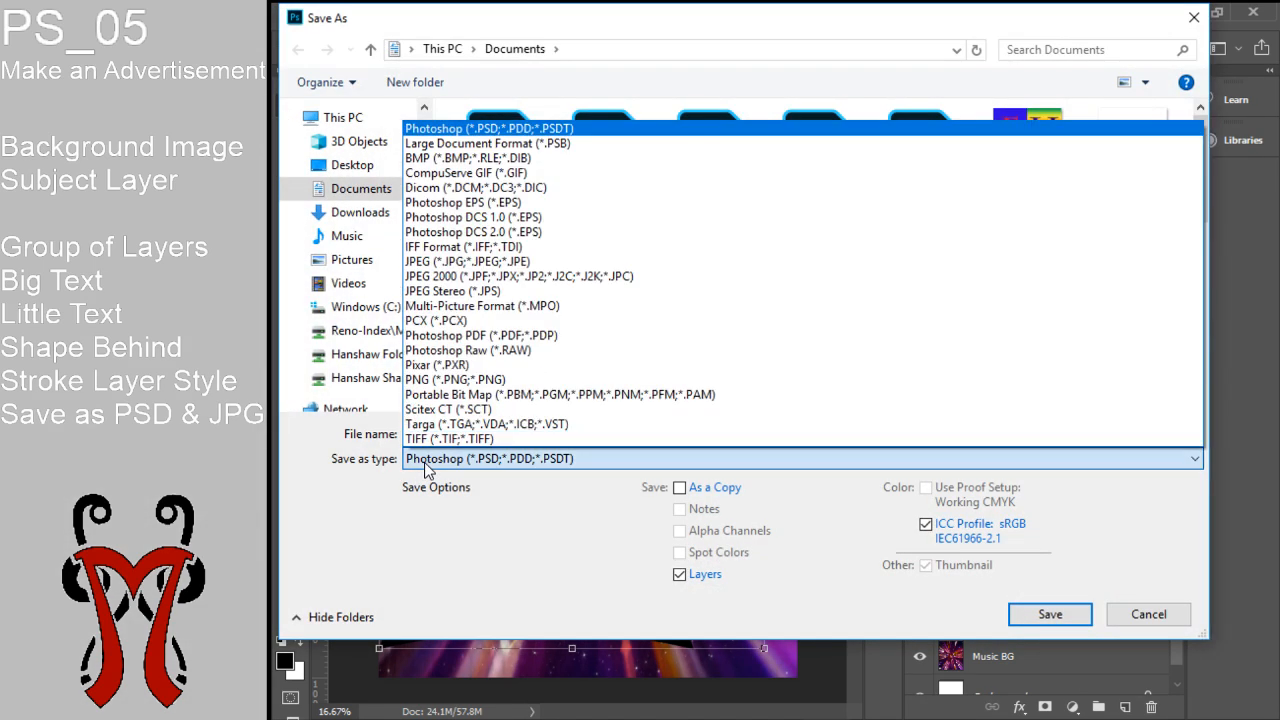
left_click(468, 263)
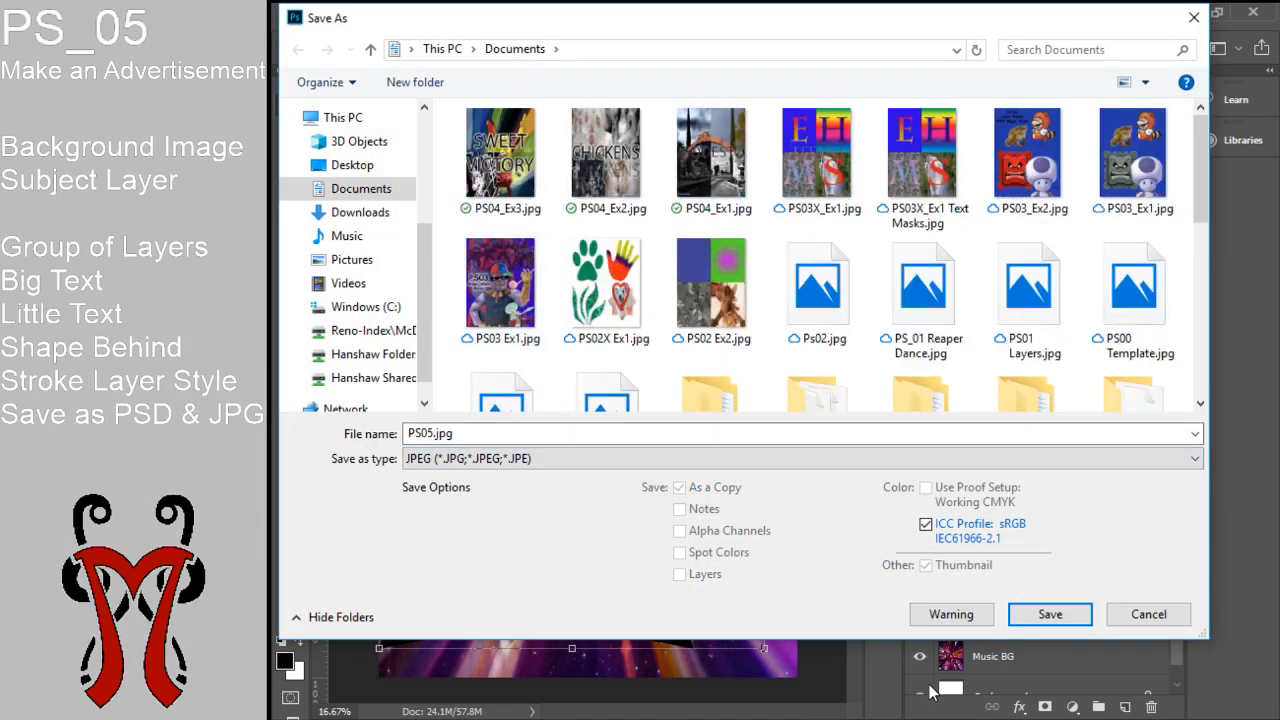
left_click(1050, 614)
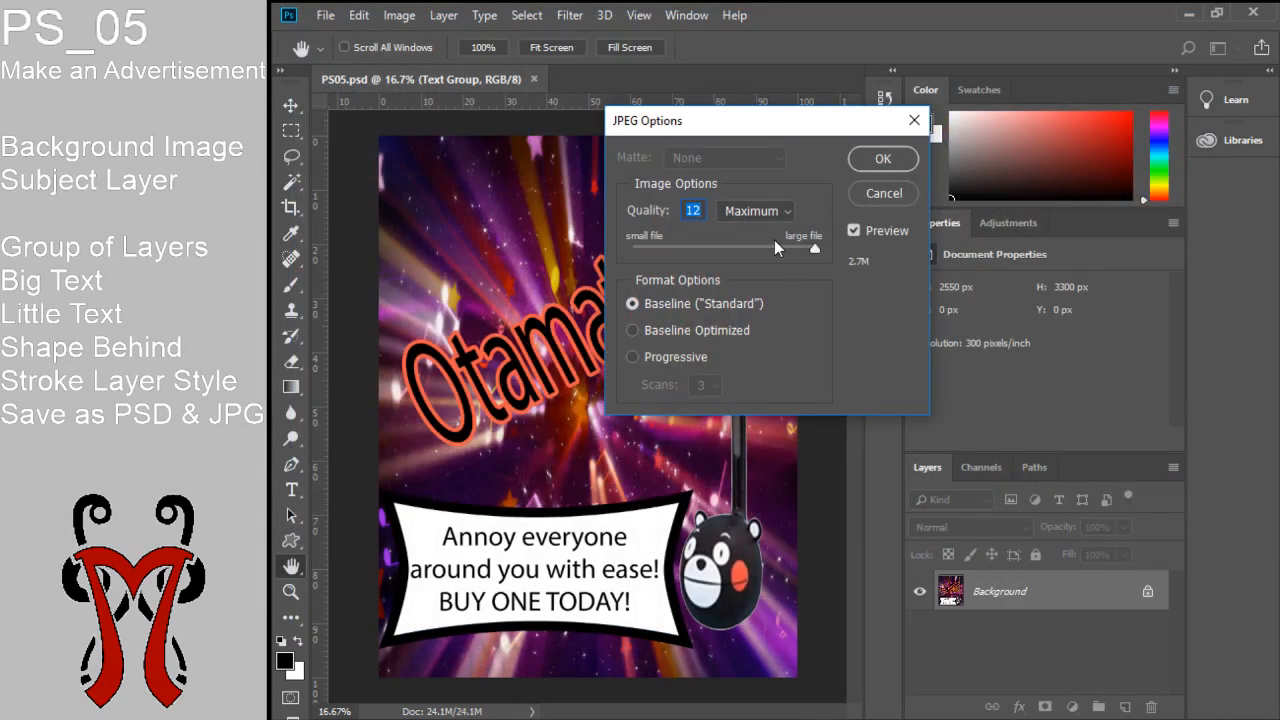
left_click(884, 163)
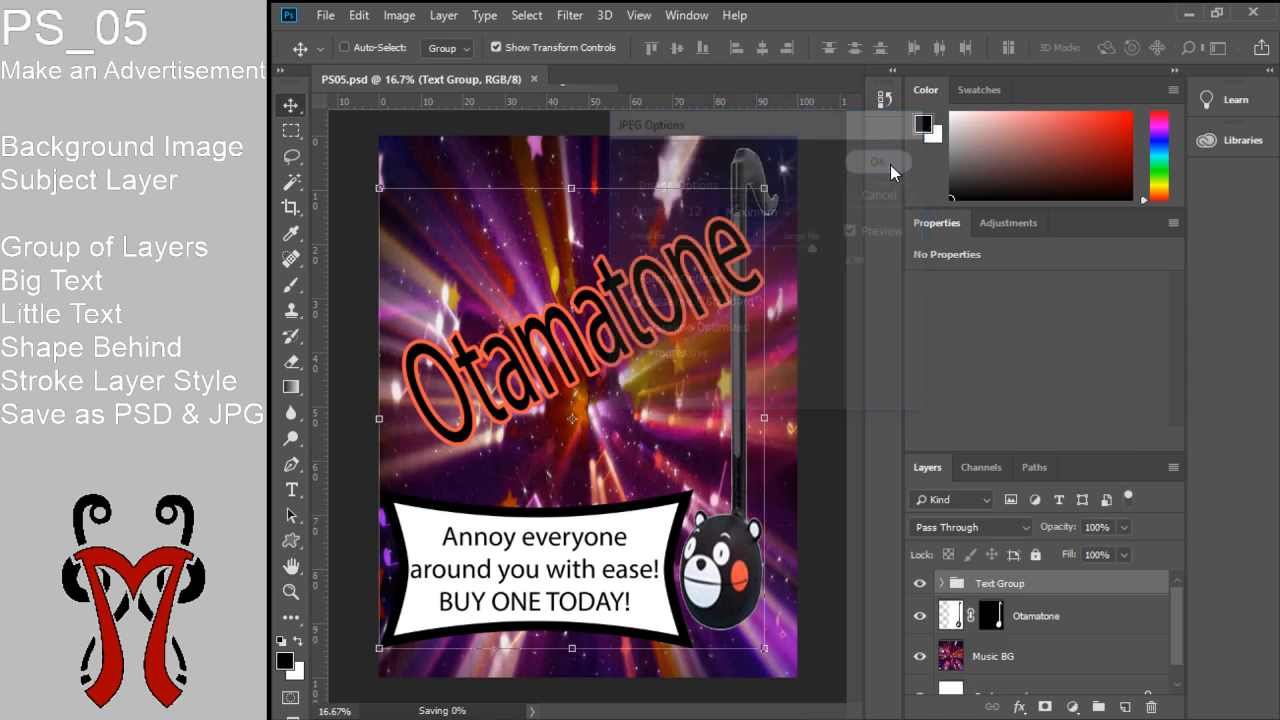